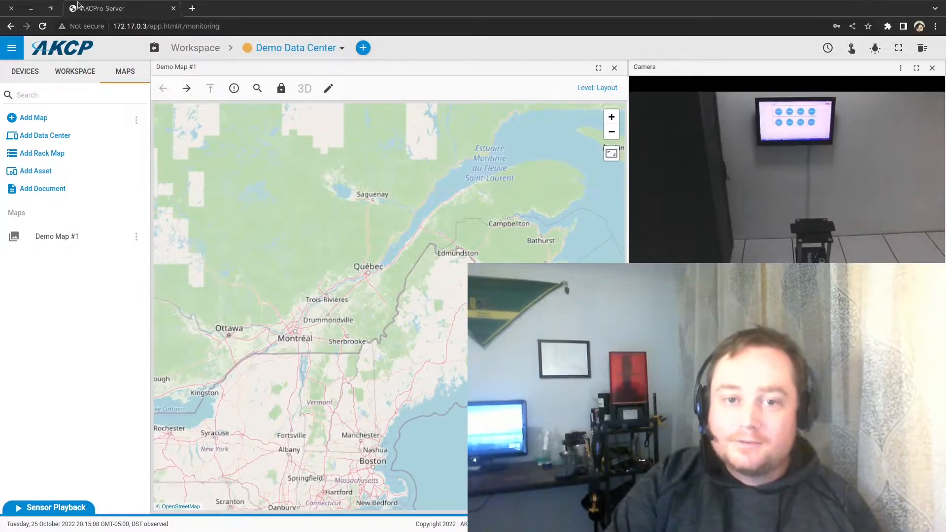
Step: Review the server's CFD Simulation settings, then return to the monitoring view
{"action": "left_click", "coordinate": [14, 57]}
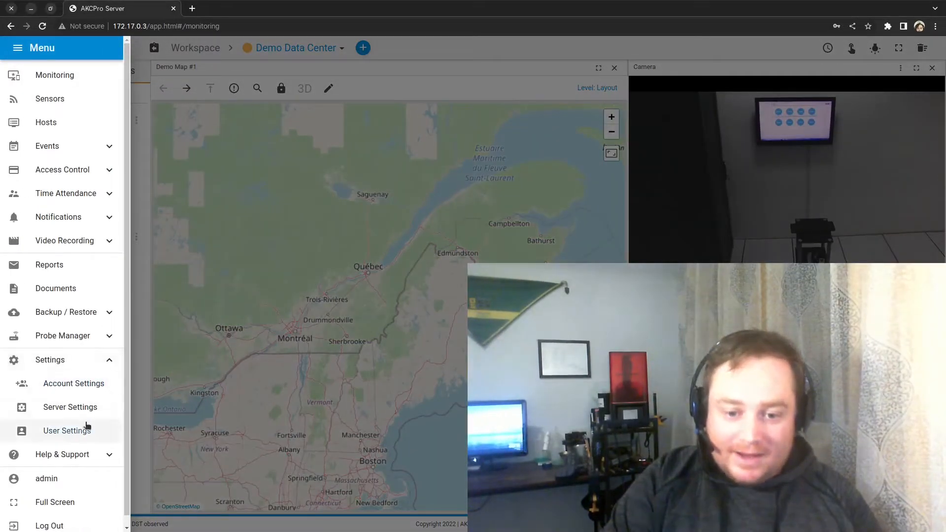
{"action": "left_click", "coordinate": [81, 409]}
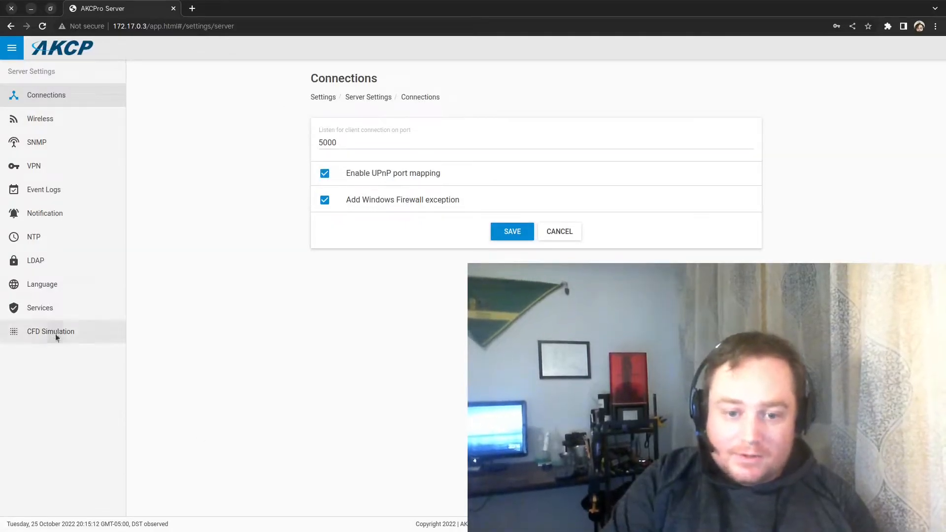
{"action": "left_click", "coordinate": [57, 334]}
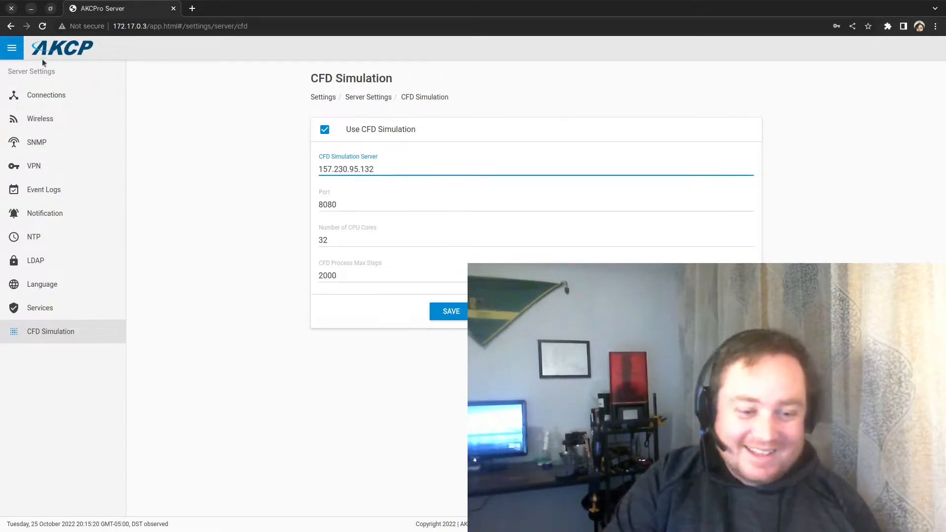
{"action": "left_click", "coordinate": [15, 53]}
{"action": "left_click", "coordinate": [67, 83]}
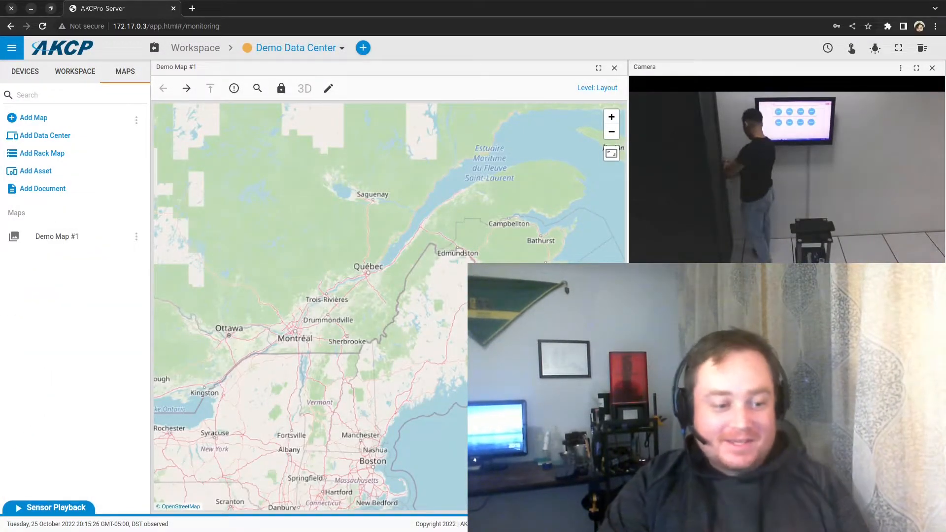
Step: Add an empty data center named 'The Server Room', choosing to assign racks later
{"action": "left_click", "coordinate": [54, 139]}
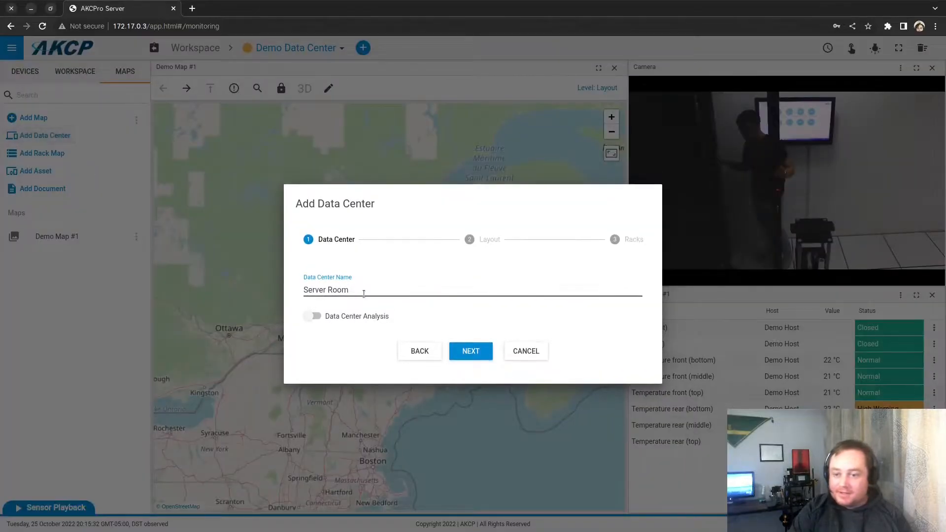
{"action": "left_click", "coordinate": [306, 288]}
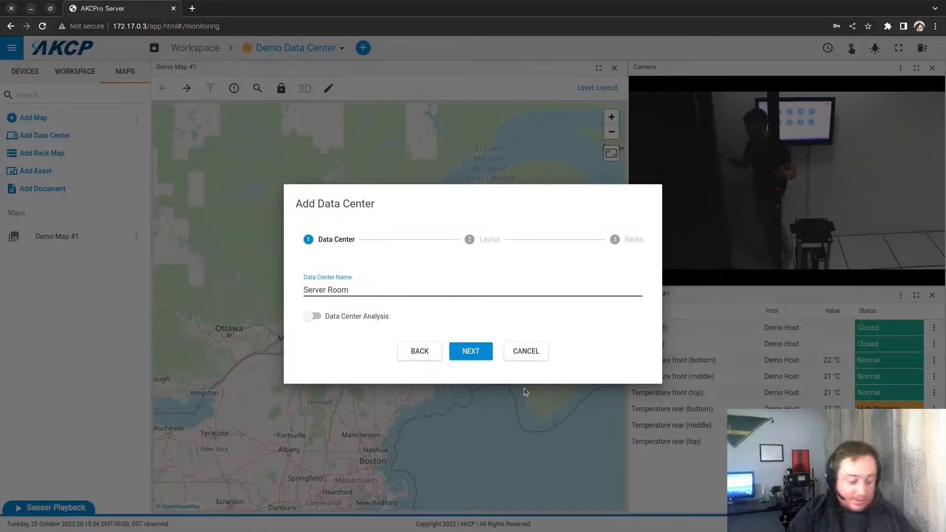
{"action": "type", "text": "The"}
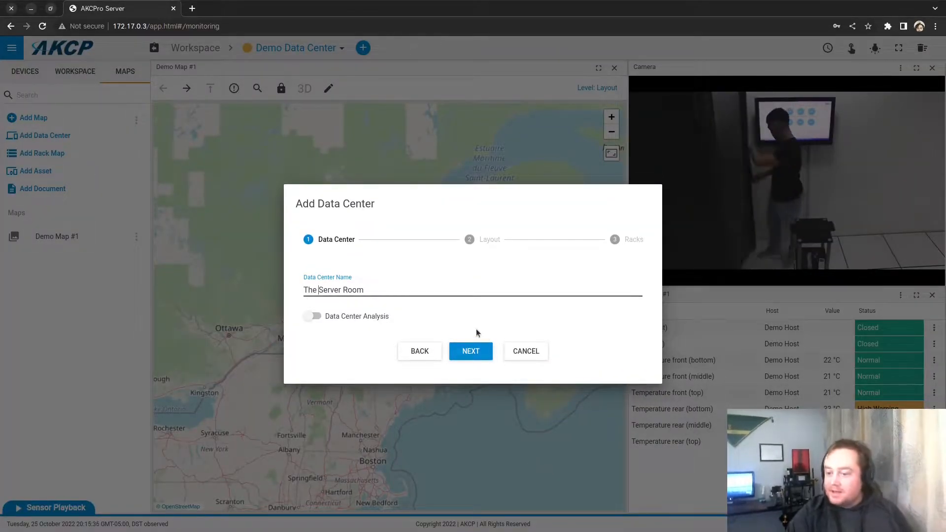
{"action": "left_click", "coordinate": [472, 351]}
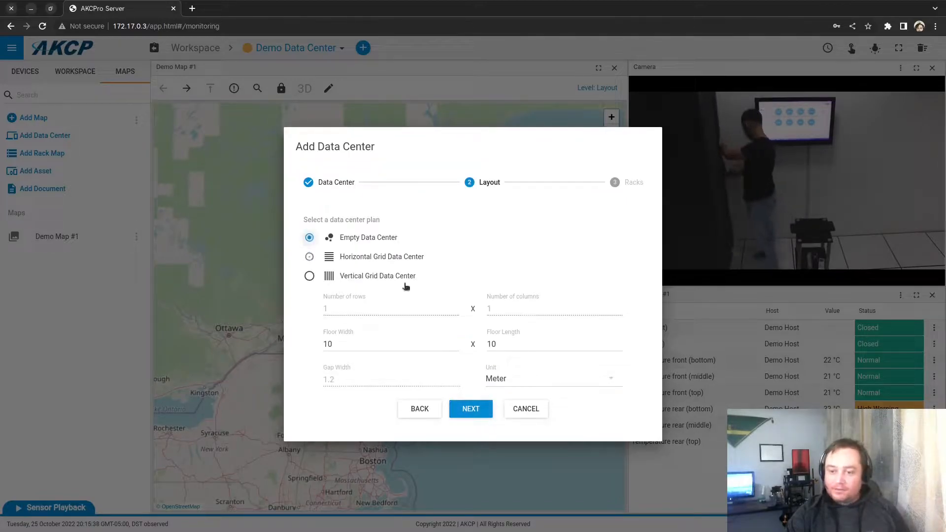
{"action": "left_click", "coordinate": [474, 406]}
{"action": "left_click", "coordinate": [471, 382]}
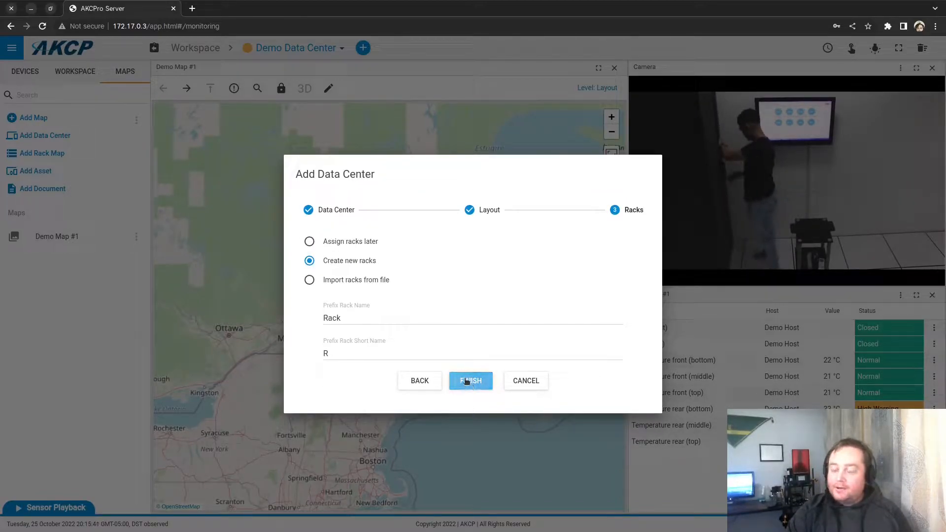
{"action": "left_click", "coordinate": [359, 242]}
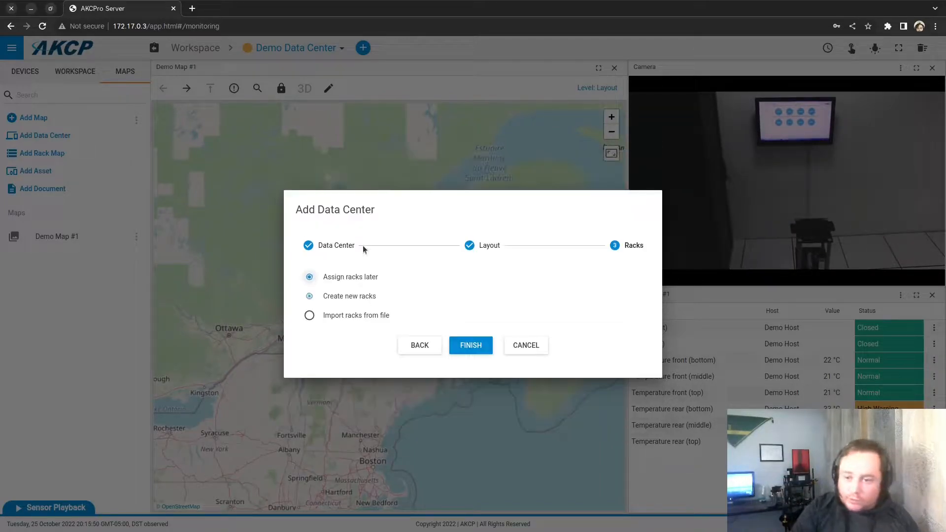
{"action": "left_click", "coordinate": [475, 346]}
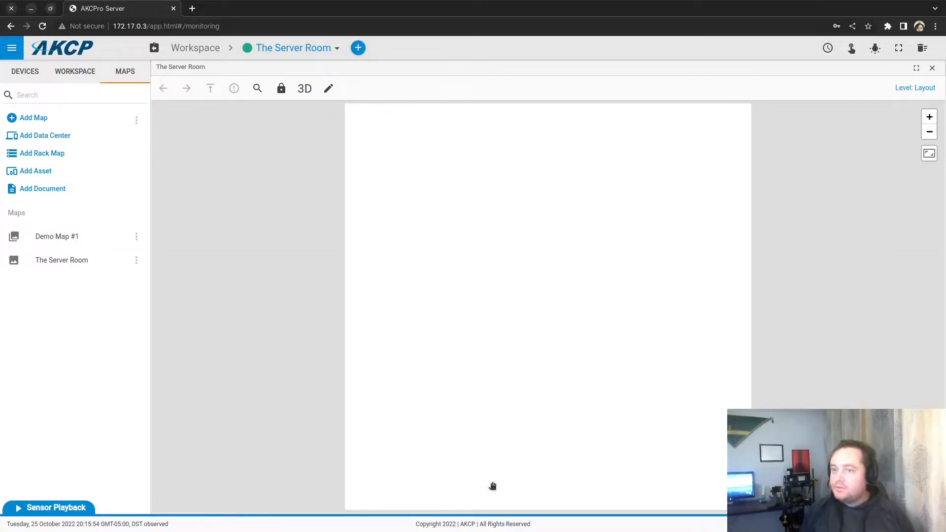
Step: Turn on Map Editor Mode for The Server Room's blank floor plan
{"action": "left_click_drag", "start_coordinate": [634, 208], "coordinate": [551, 186]}
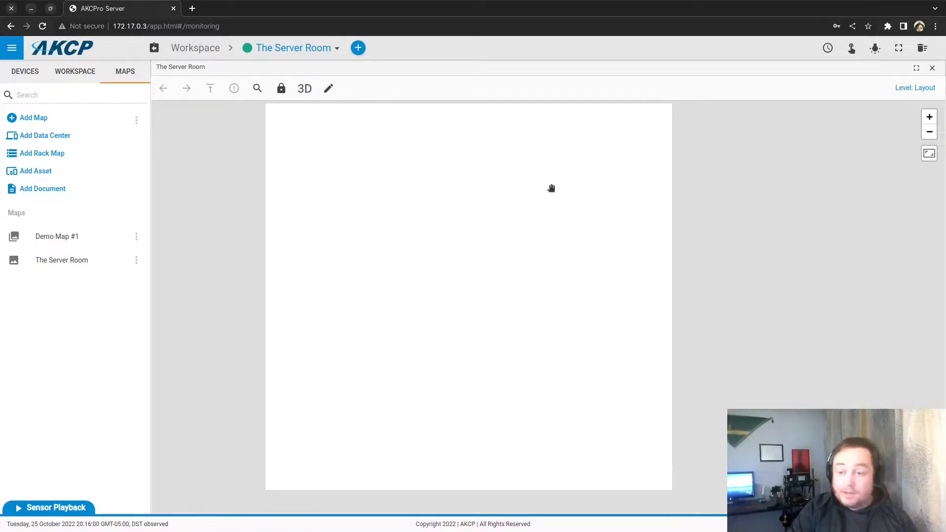
{"action": "left_click", "coordinate": [329, 89]}
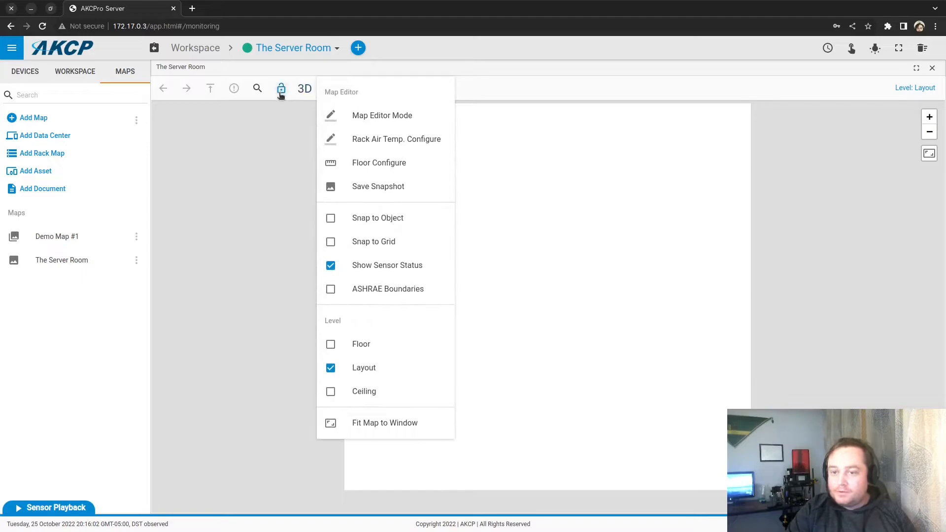
{"action": "left_click", "coordinate": [219, 236]}
{"action": "left_click", "coordinate": [329, 88]}
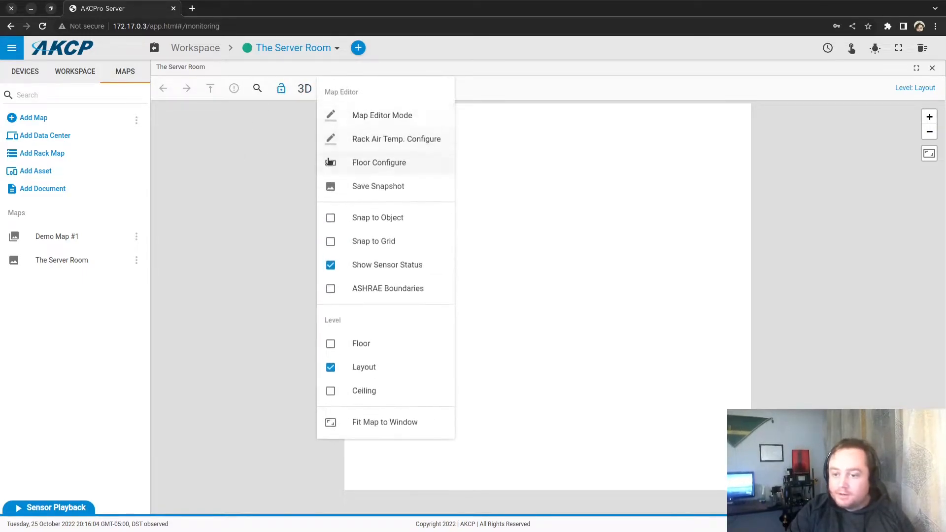
{"action": "left_click", "coordinate": [370, 116]}
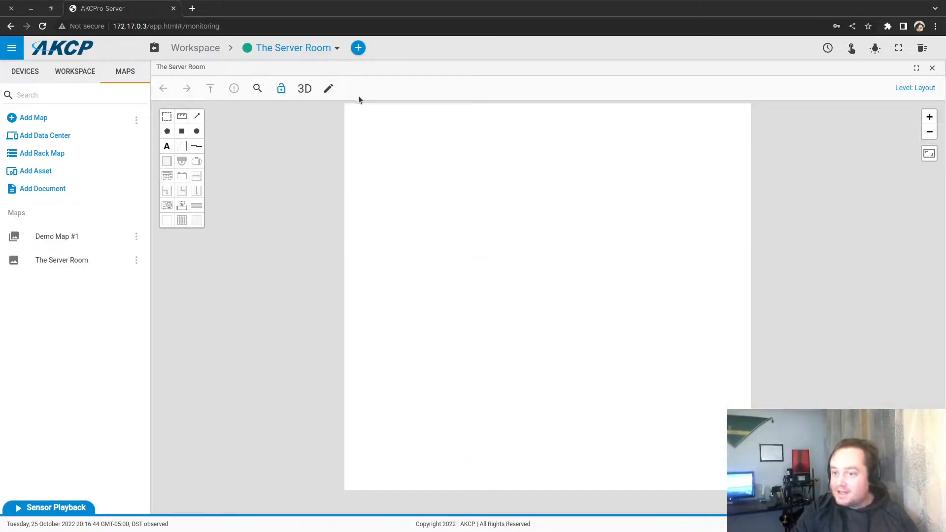
Step: In Floor Configure, enter room height 2.7 m, ceiling height 2.3 m and rack height 1.7 m
{"action": "left_click", "coordinate": [328, 88]}
{"action": "left_click", "coordinate": [384, 167]}
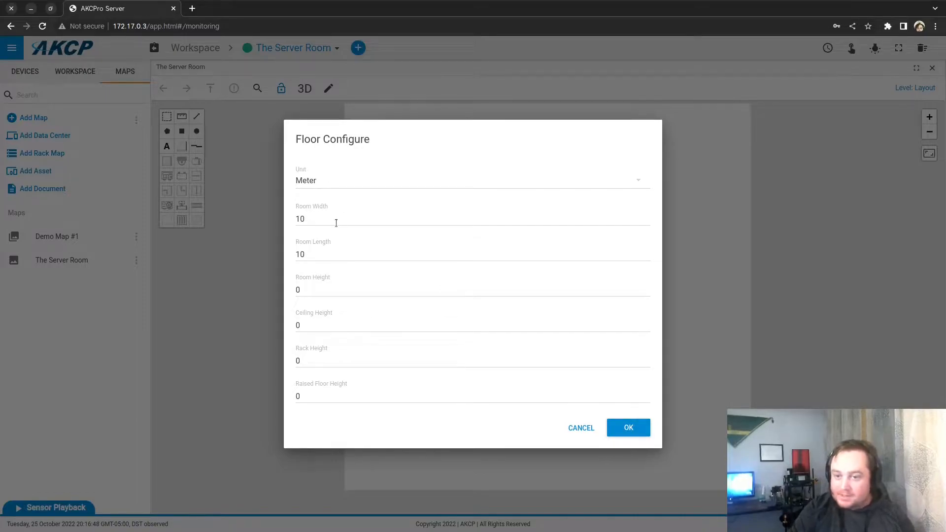
{"action": "left_click", "coordinate": [330, 221]}
{"action": "left_click", "coordinate": [301, 220]}
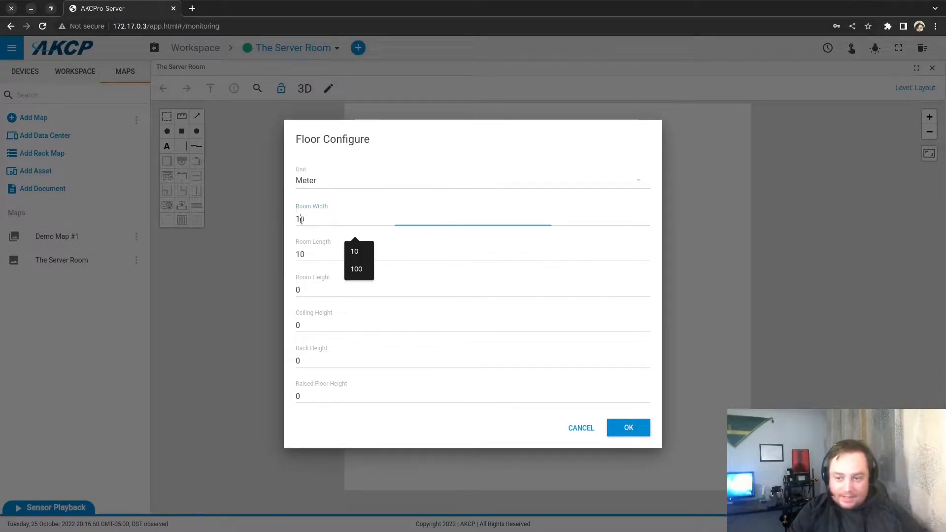
{"action": "left_click", "coordinate": [308, 291]}
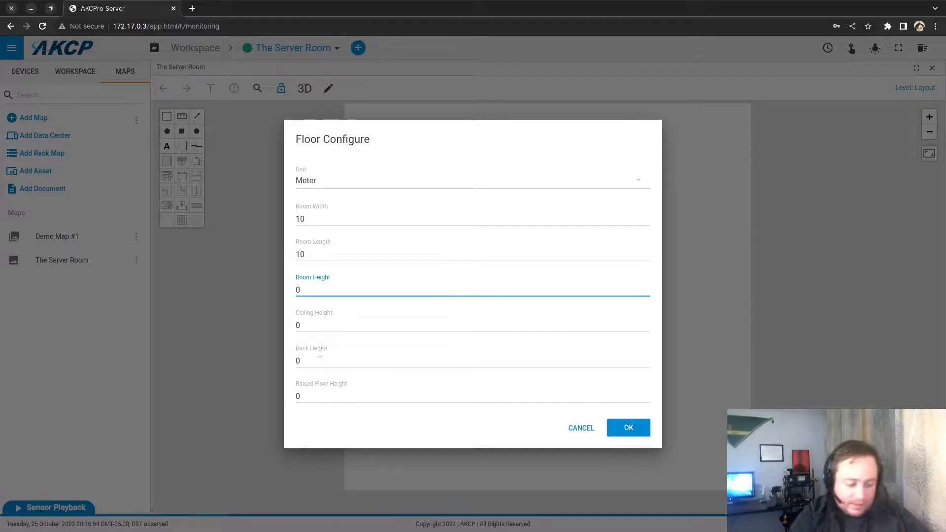
{"action": "type", "text": "2.7"}
{"action": "key", "text": "Delete"}
{"action": "key", "text": "Tab"}
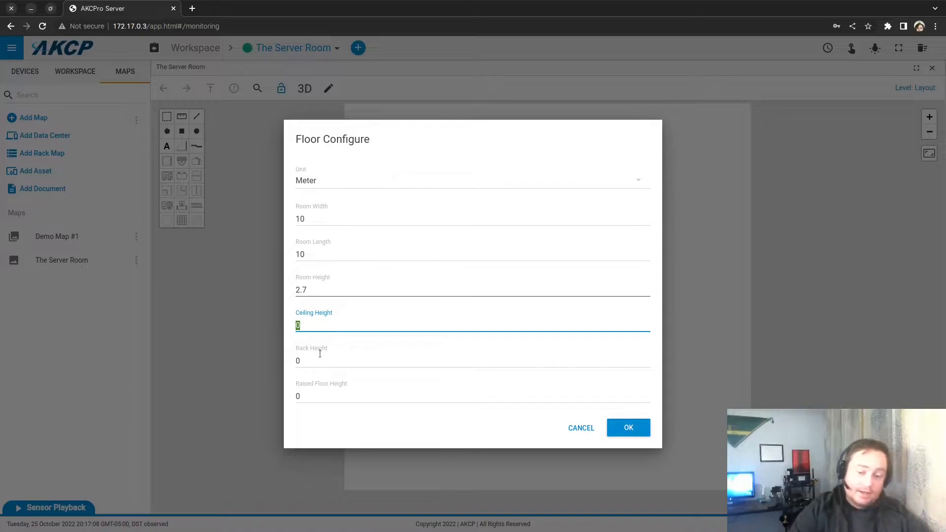
{"action": "type", "text": "2.3"}
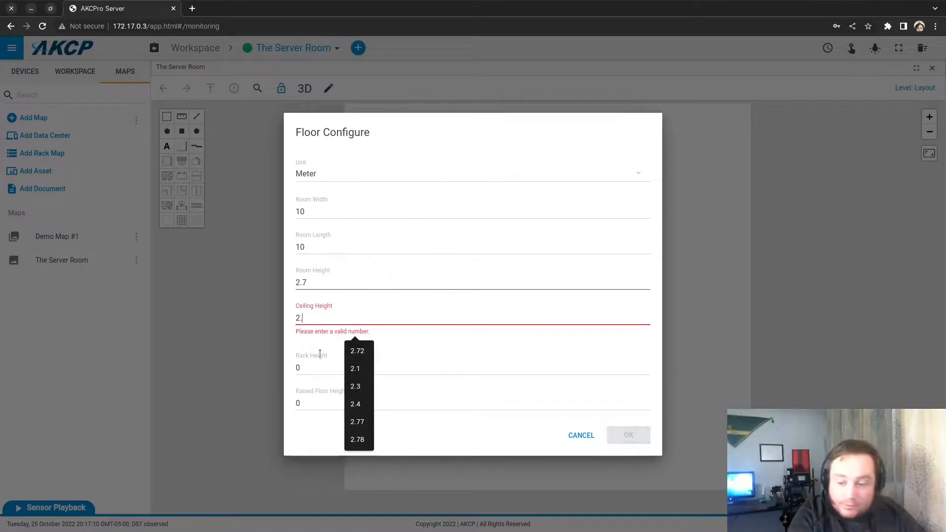
{"action": "left_click", "coordinate": [311, 363]}
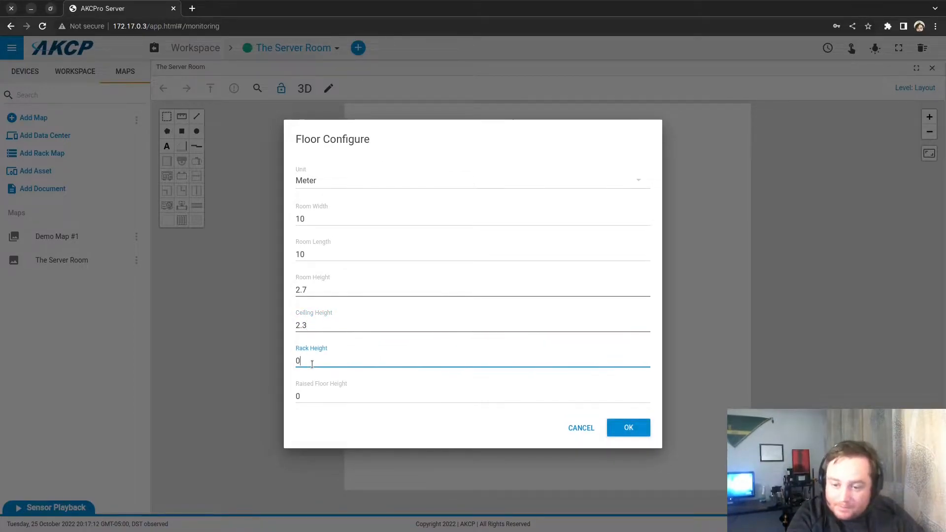
{"action": "key", "text": "BackSpace"}
{"action": "type", "text": "1.7"}
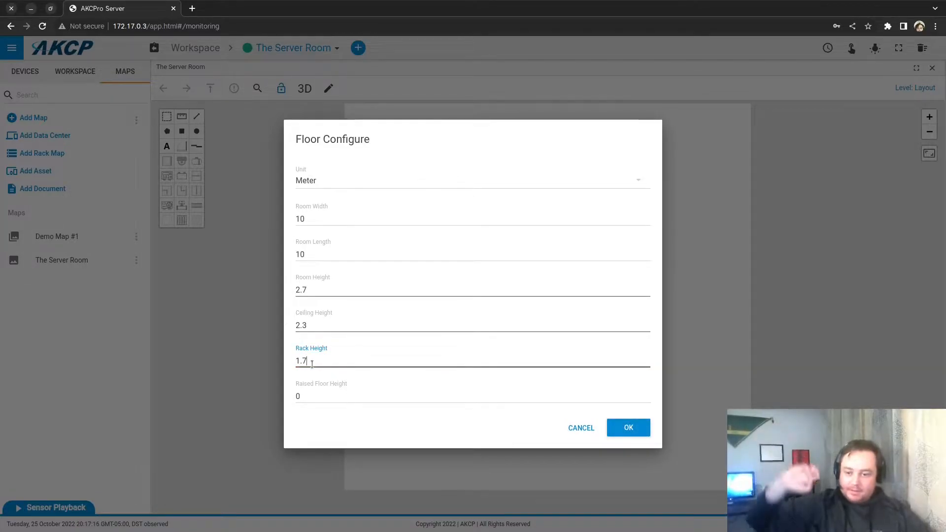
{"action": "left_click", "coordinate": [360, 396]}
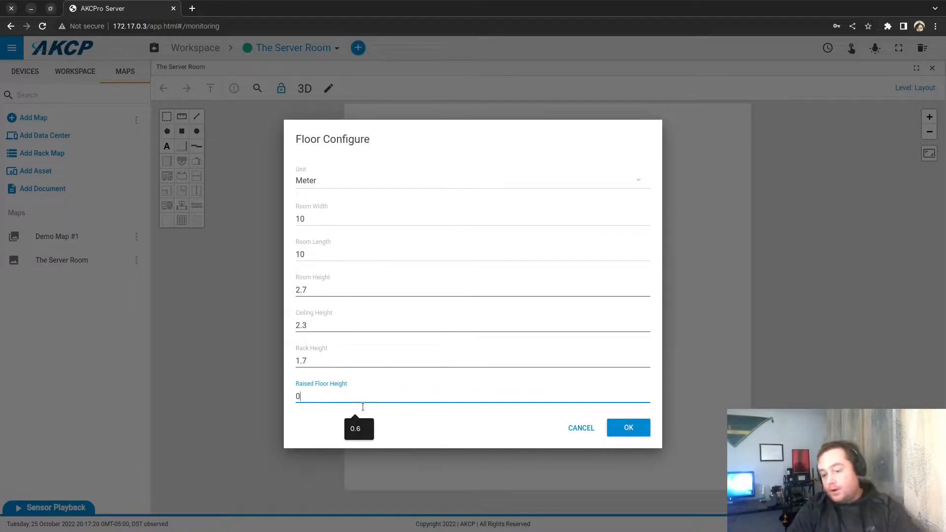
{"action": "left_click", "coordinate": [635, 425]}
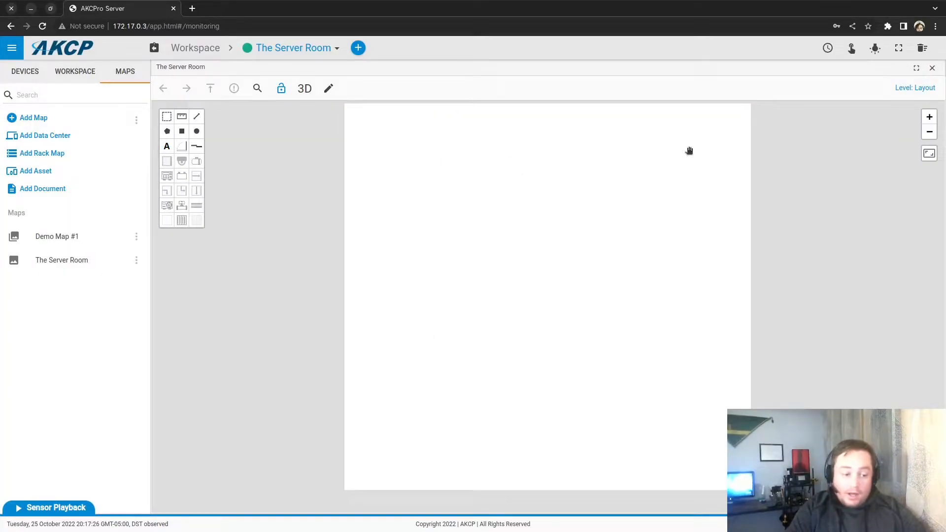
{"action": "left_click_drag", "start_coordinate": [690, 150], "coordinate": [627, 160]}
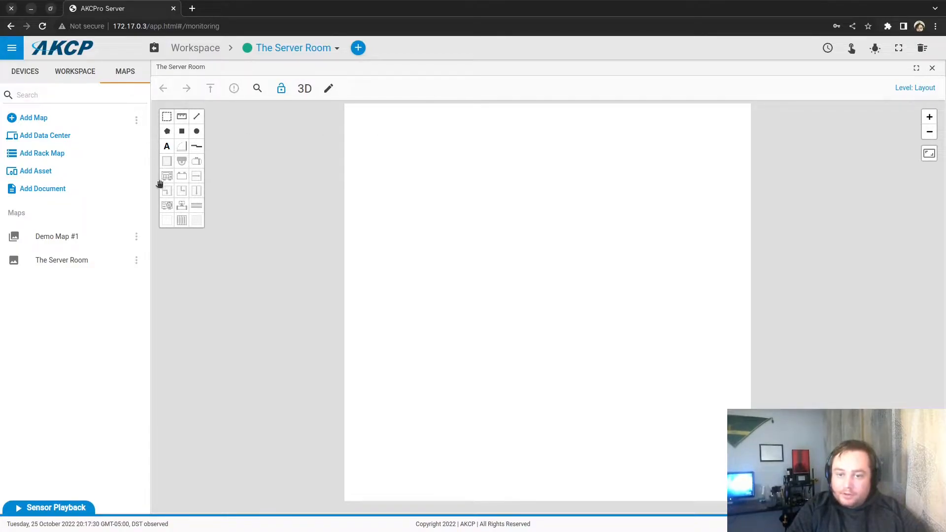
Step: Draw a 1.05 × 0.6 m rack and change its width to 1.07 m
{"action": "left_click", "coordinate": [166, 163]}
{"action": "left_click_drag", "start_coordinate": [419, 198], "coordinate": [432, 238]}
{"action": "left_click", "coordinate": [438, 243]}
{"action": "right_click", "coordinate": [439, 243]}
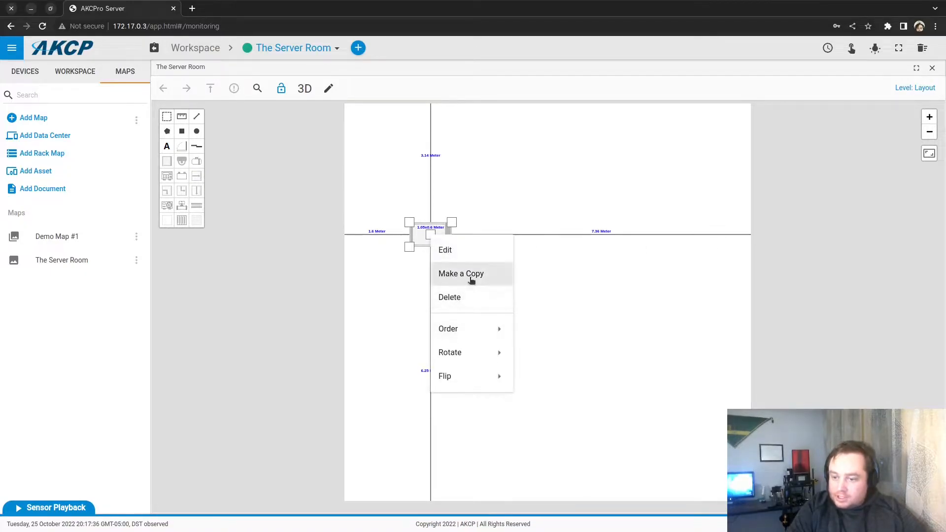
{"action": "left_click", "coordinate": [466, 257]}
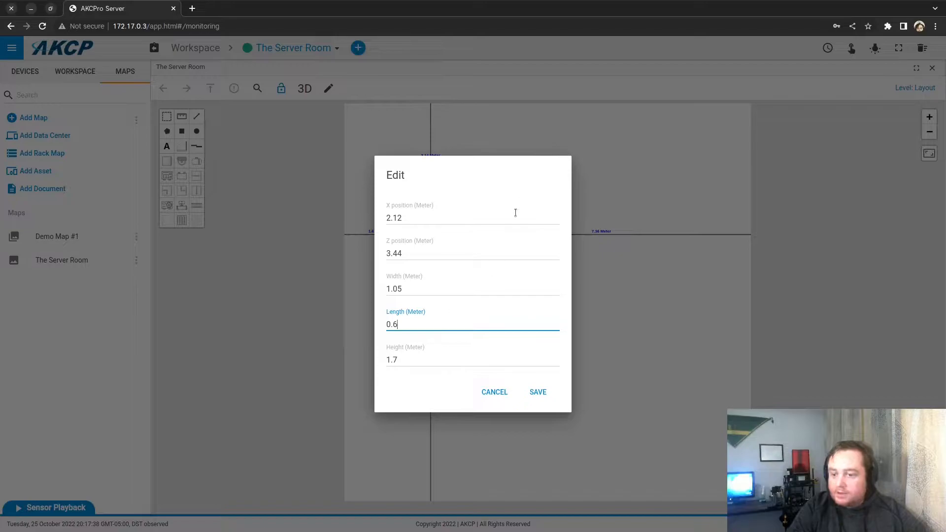
{"action": "left_click", "coordinate": [407, 370]}
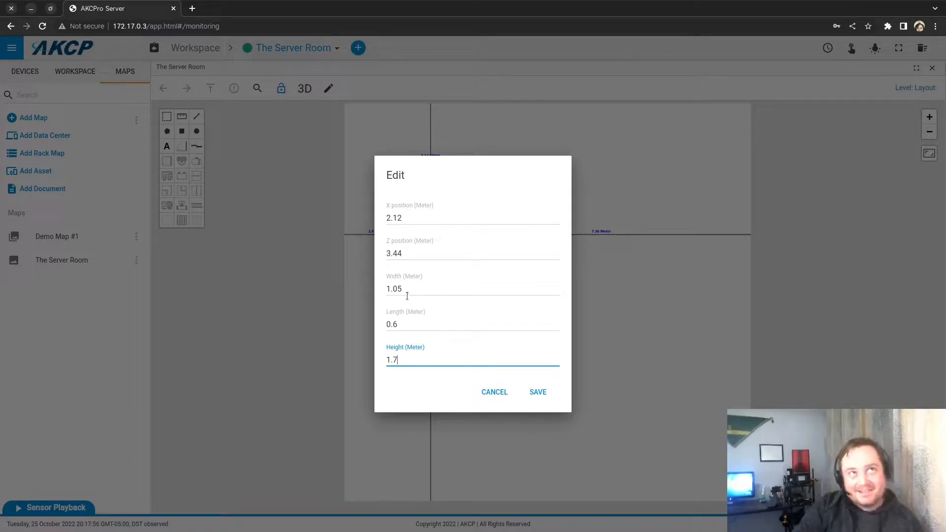
{"action": "left_click_drag", "start_coordinate": [398, 289], "coordinate": [424, 294]}
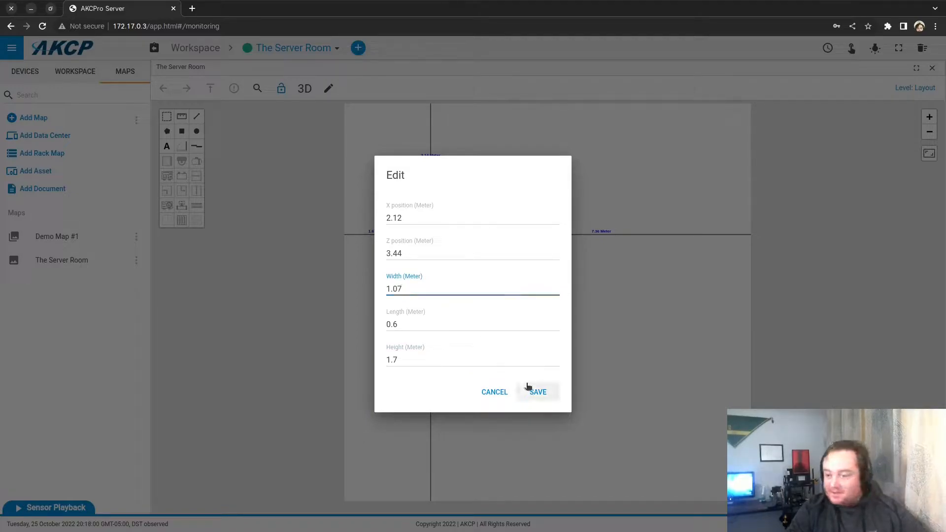
{"action": "type", "text": "7"}
{"action": "left_click", "coordinate": [535, 392]}
Step: Move the rack toward the floor's centre and place a copy directly above it
{"action": "left_click_drag", "start_coordinate": [430, 235], "coordinate": [617, 261]}
{"action": "right_click", "coordinate": [607, 280]}
{"action": "left_click", "coordinate": [641, 309]}
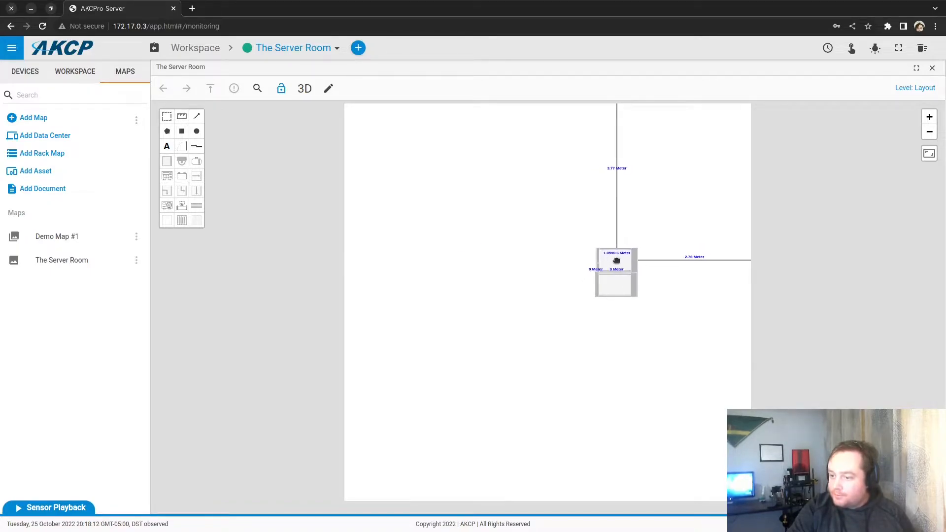
{"action": "left_click", "coordinate": [392, 141]}
{"action": "left_click", "coordinate": [331, 88]}
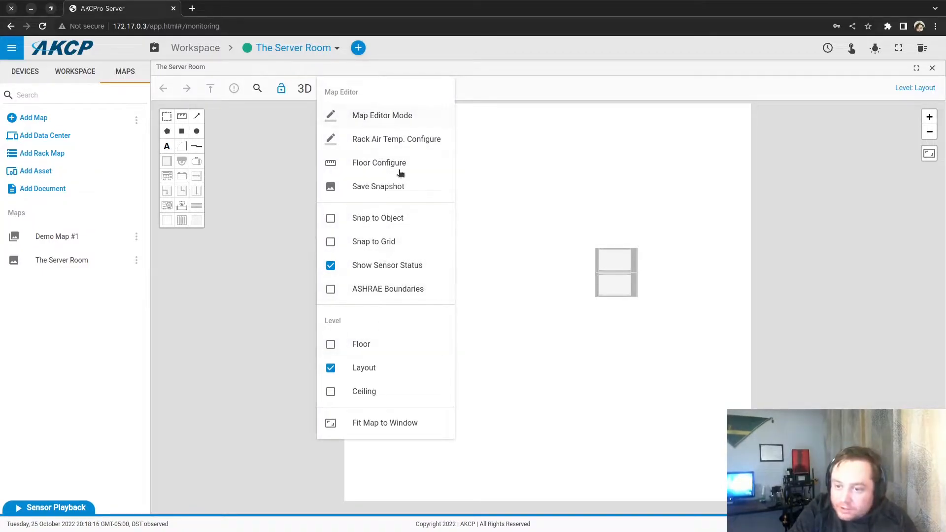
Step: With object snapping on, stack copies of the rack into a flush four-unit column
{"action": "left_click", "coordinate": [407, 218]}
{"action": "scroll", "coordinate": [523, 256], "scroll_direction": "up", "scroll_amount": 2}
{"action": "left_click_drag", "start_coordinate": [636, 262], "coordinate": [626, 300]}
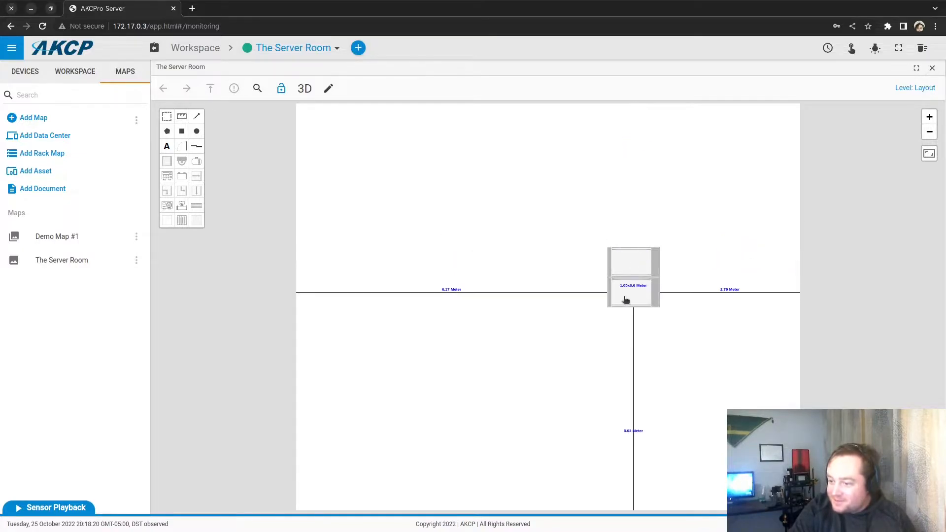
{"action": "right_click", "coordinate": [631, 298]}
{"action": "left_click", "coordinate": [646, 330]}
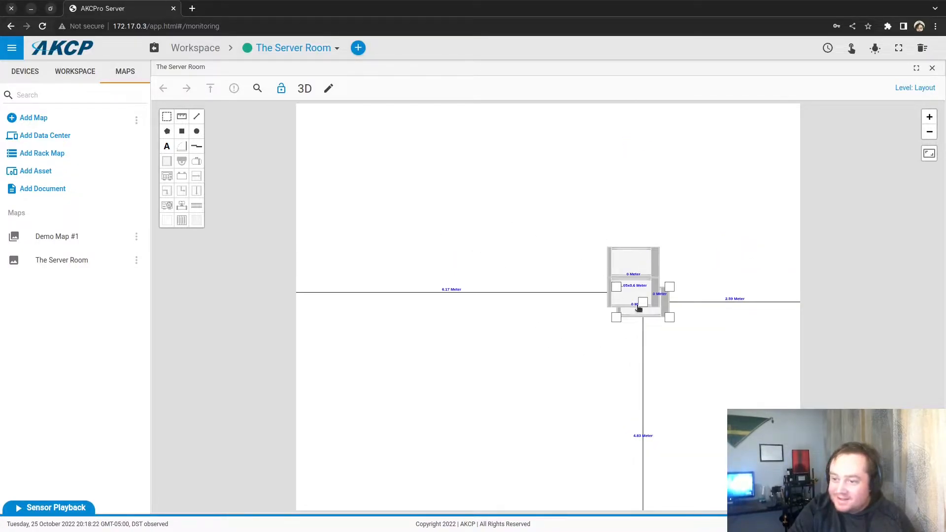
{"action": "mouse_move", "coordinate": [639, 318]}
{"action": "left_mouse_down"}
{"action": "mouse_move", "coordinate": [633, 345]}
{"action": "mouse_move", "coordinate": [634, 326]}
{"action": "left_mouse_up"}
{"action": "right_click", "coordinate": [636, 326]}
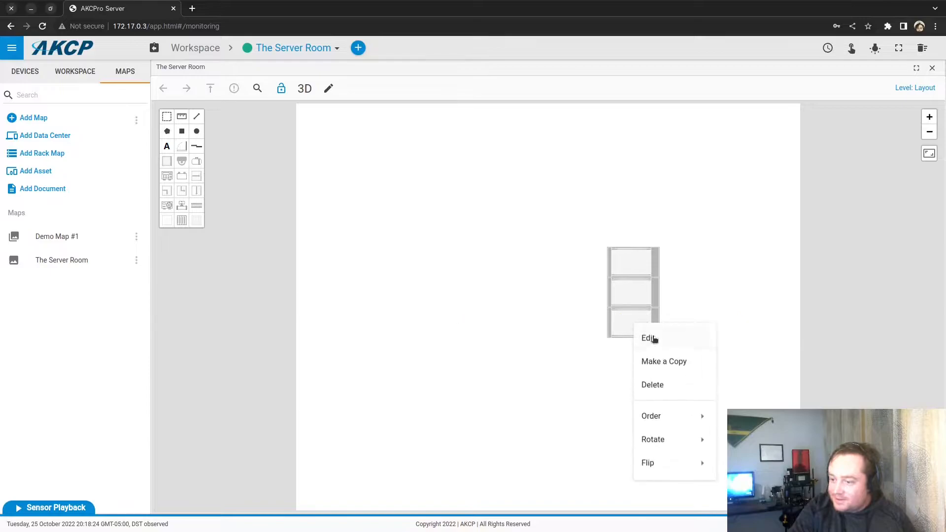
{"action": "left_click", "coordinate": [654, 365]}
{"action": "left_click_drag", "start_coordinate": [653, 363], "coordinate": [630, 355]}
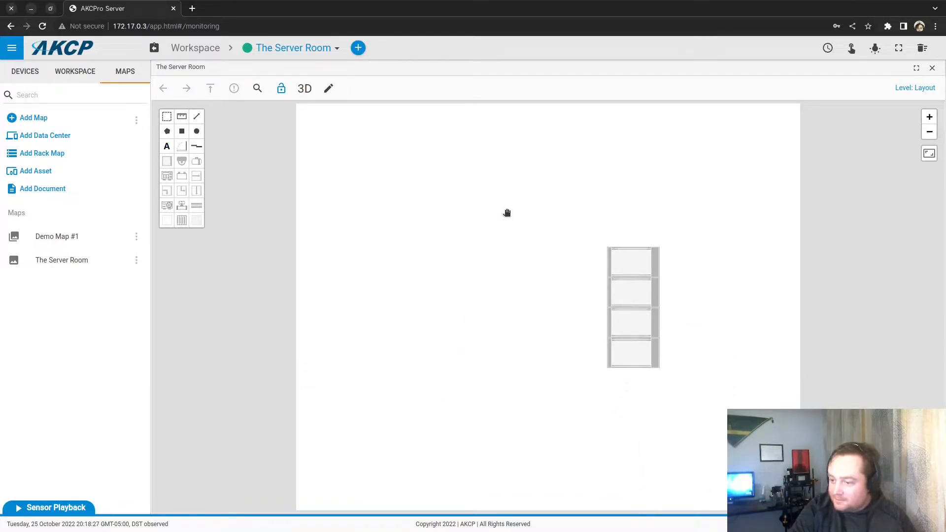
Step: Copy the four-unit column, place it to the left, and flip it 180°
{"action": "left_click", "coordinate": [166, 117]}
{"action": "left_click_drag", "start_coordinate": [514, 213], "coordinate": [679, 405]}
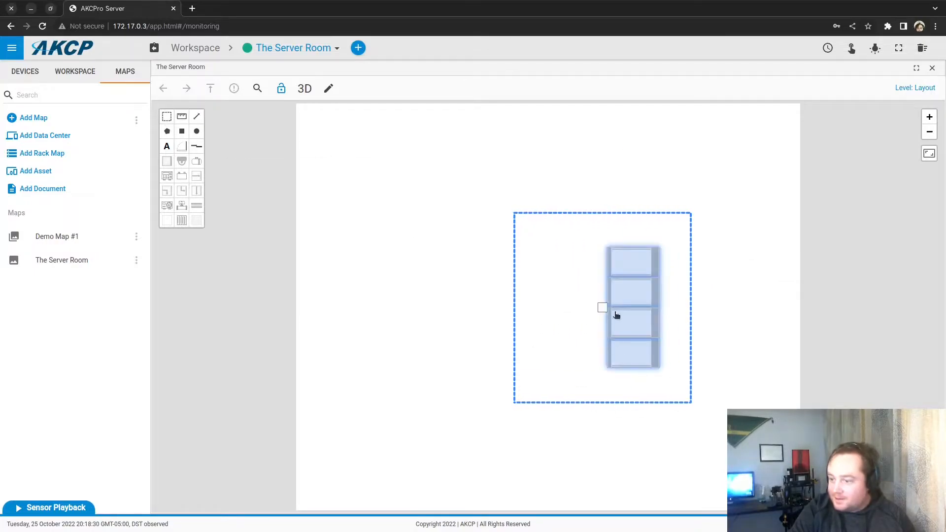
{"action": "right_click", "coordinate": [611, 314]}
{"action": "left_click", "coordinate": [643, 324]}
{"action": "left_click_drag", "start_coordinate": [614, 321], "coordinate": [502, 309]}
{"action": "right_click", "coordinate": [502, 308]}
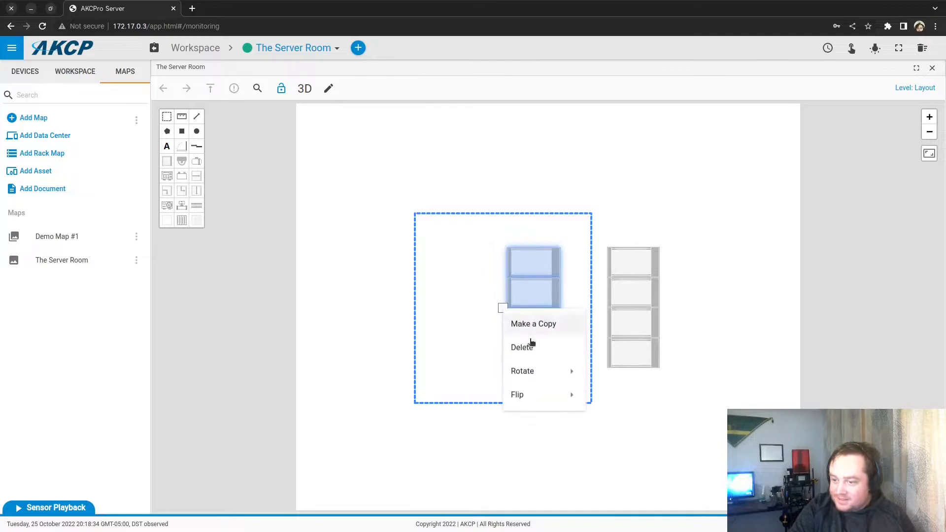
{"action": "mouse_move", "coordinate": [519, 394]}
{"action": "left_click", "coordinate": [603, 417]}
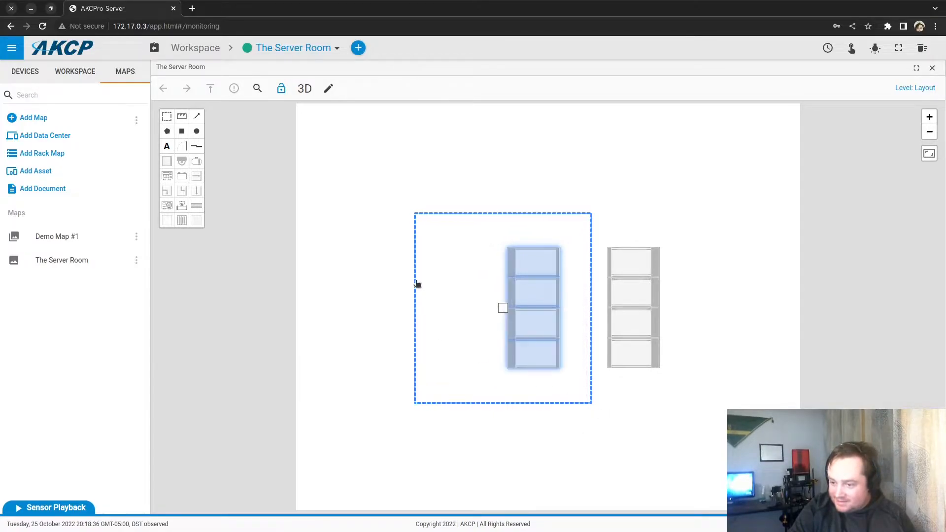
{"action": "left_click", "coordinate": [256, 178]}
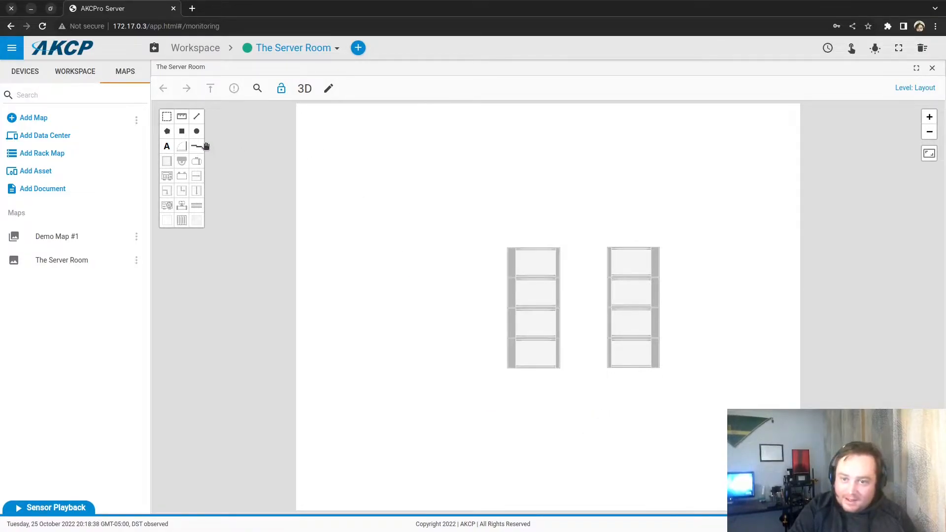
Step: Draw an aisle block between the two rack columns and check the right column's racks
{"action": "left_click", "coordinate": [168, 222]}
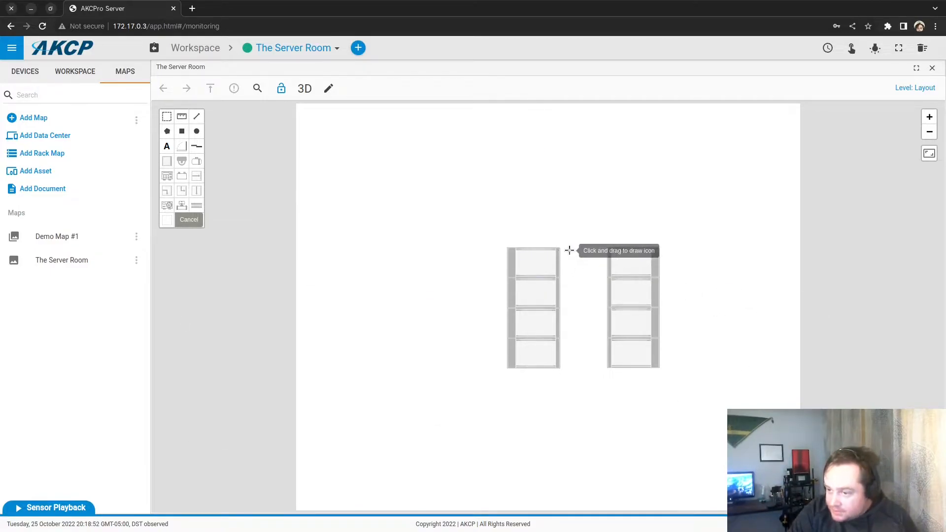
{"action": "mouse_move", "coordinate": [561, 249]}
{"action": "left_mouse_down"}
{"action": "mouse_move", "coordinate": [608, 342]}
{"action": "mouse_move", "coordinate": [611, 368]}
{"action": "left_mouse_up"}
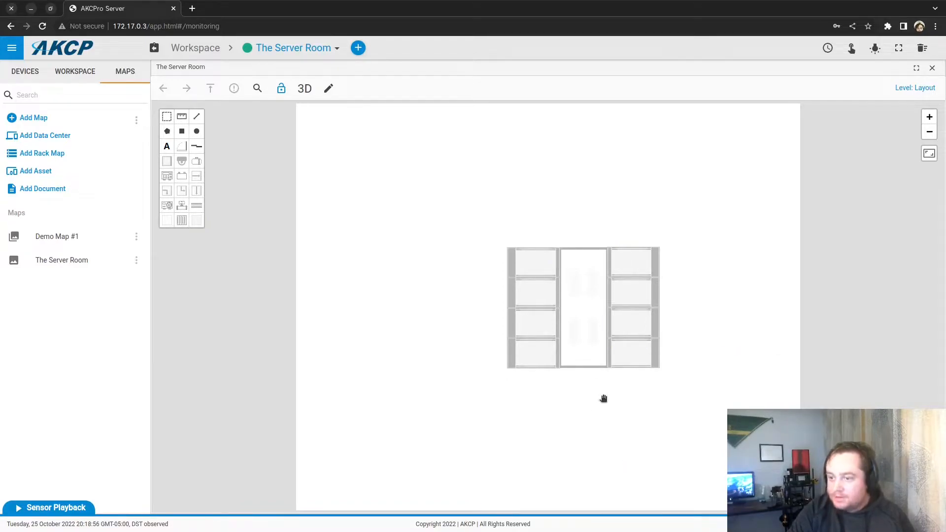
{"action": "scroll", "coordinate": [603, 398], "scroll_direction": "up", "scroll_amount": 3}
{"action": "left_click", "coordinate": [687, 171]}
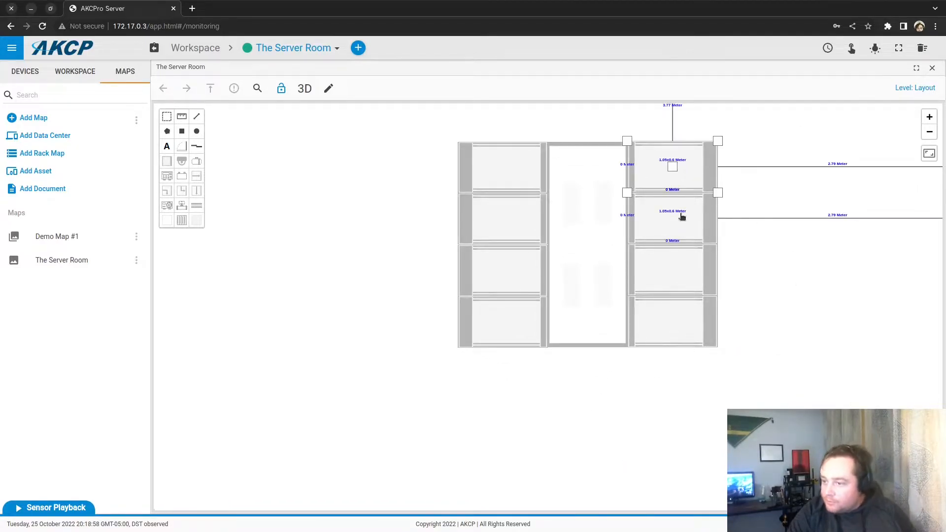
{"action": "left_click", "coordinate": [679, 215]}
{"action": "left_click", "coordinate": [680, 165]}
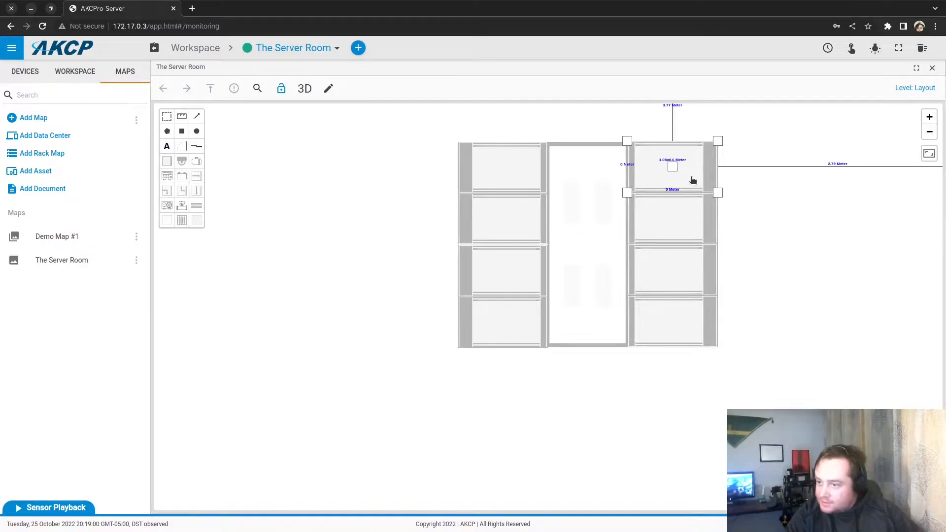
{"action": "left_click", "coordinate": [688, 215], "text": "ctrl"}
{"action": "left_click", "coordinate": [673, 258], "text": "ctrl"}
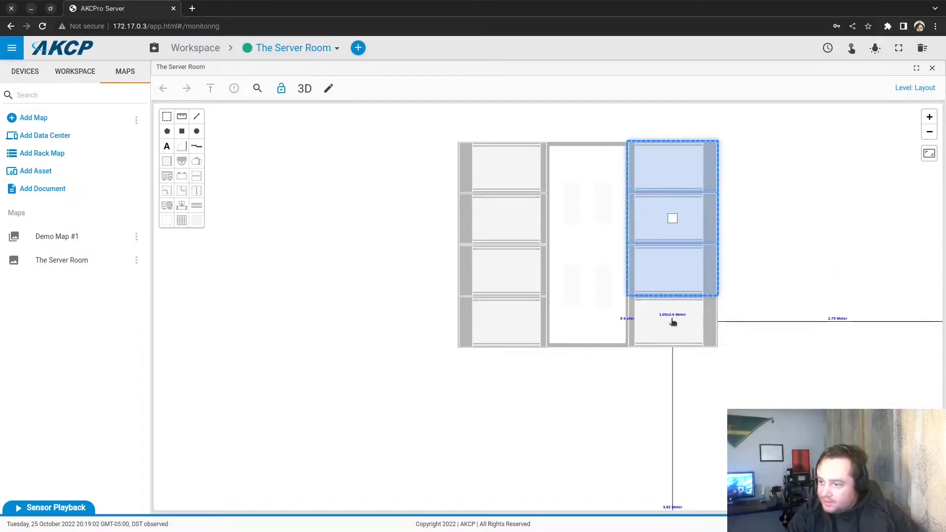
{"action": "left_click", "coordinate": [685, 307], "text": "ctrl"}
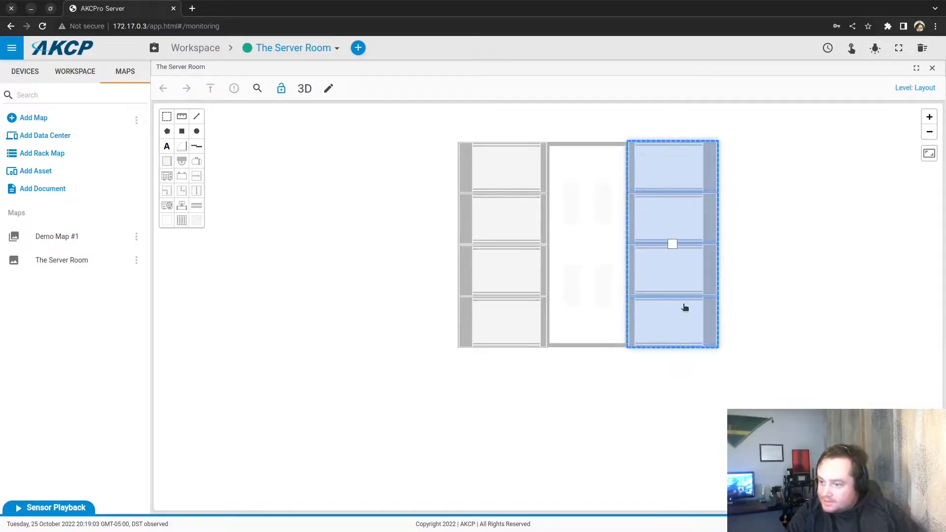
{"action": "left_click", "coordinate": [762, 276]}
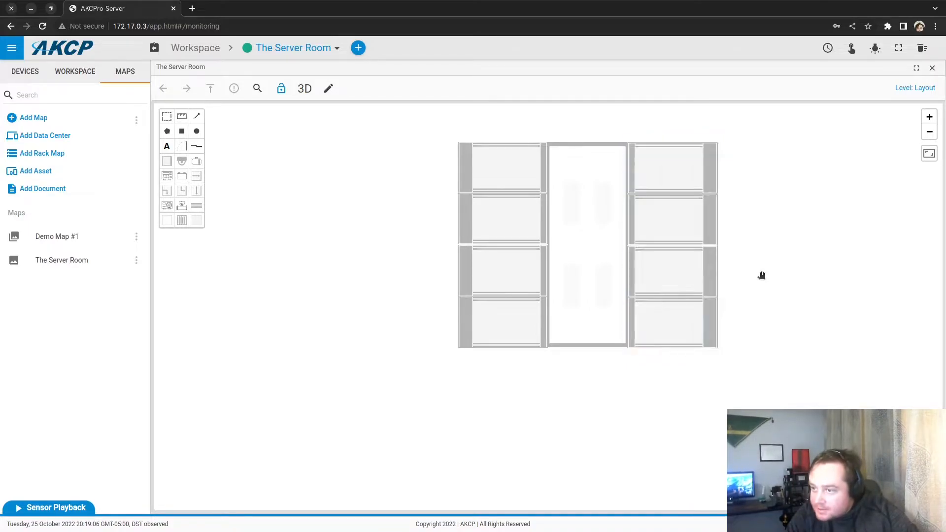
{"action": "left_click_drag", "start_coordinate": [698, 171], "coordinate": [852, 309]}
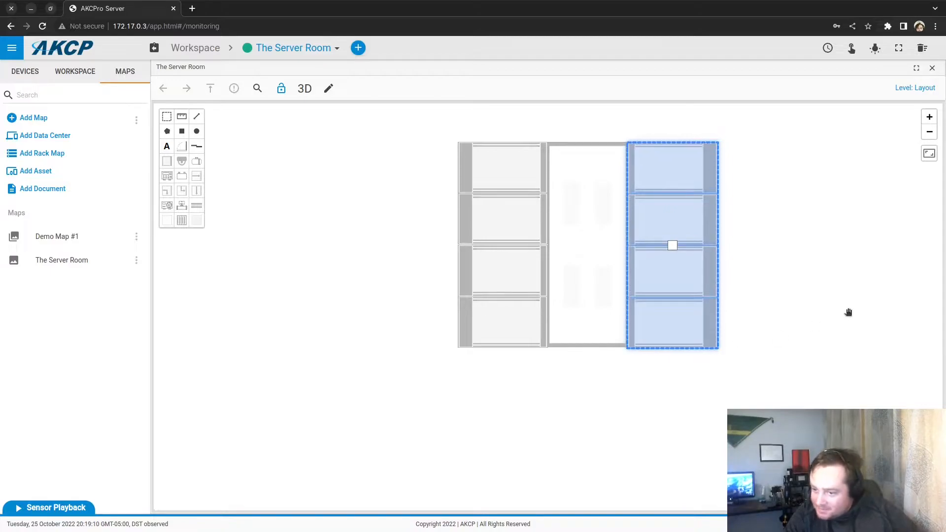
{"action": "left_click", "coordinate": [848, 307]}
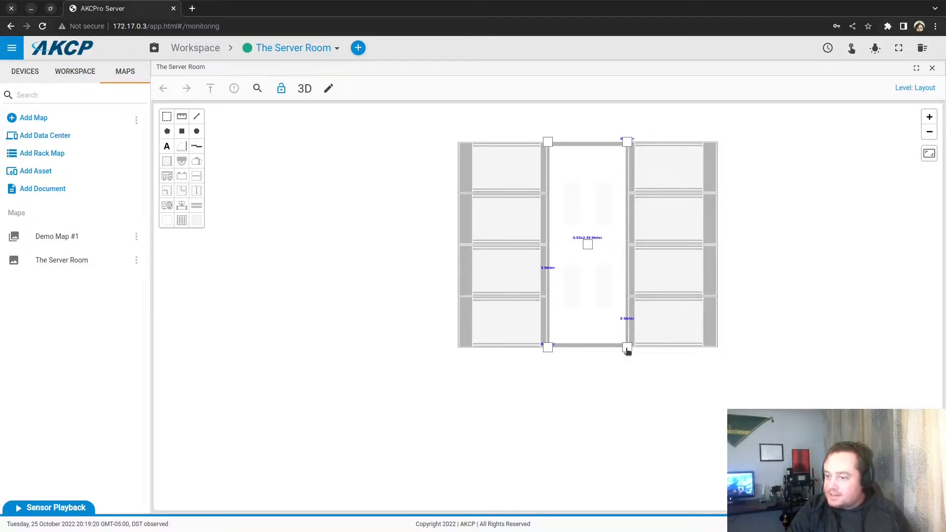
Step: Widen the aisle on both sides to about 1.12 × 2.4 m
{"action": "left_click_drag", "start_coordinate": [631, 349], "coordinate": [635, 348]}
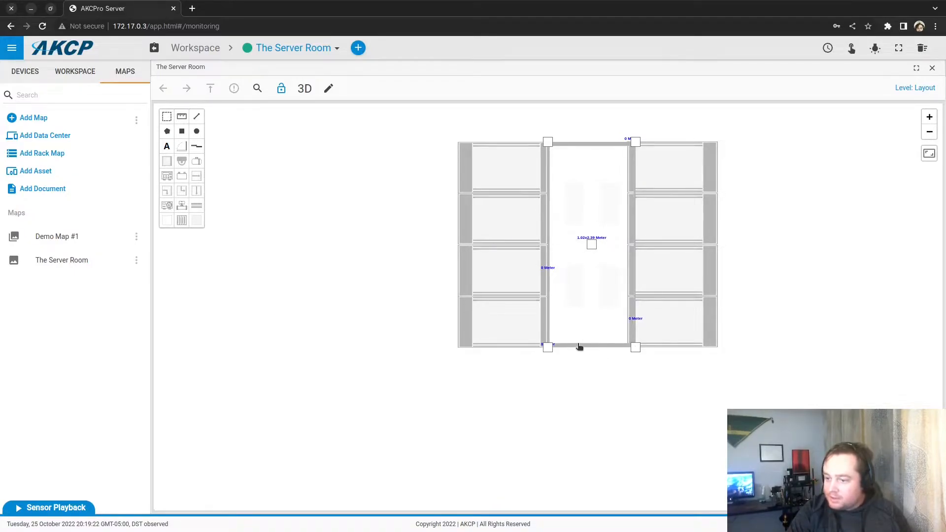
{"action": "left_click_drag", "start_coordinate": [550, 351], "coordinate": [539, 351]}
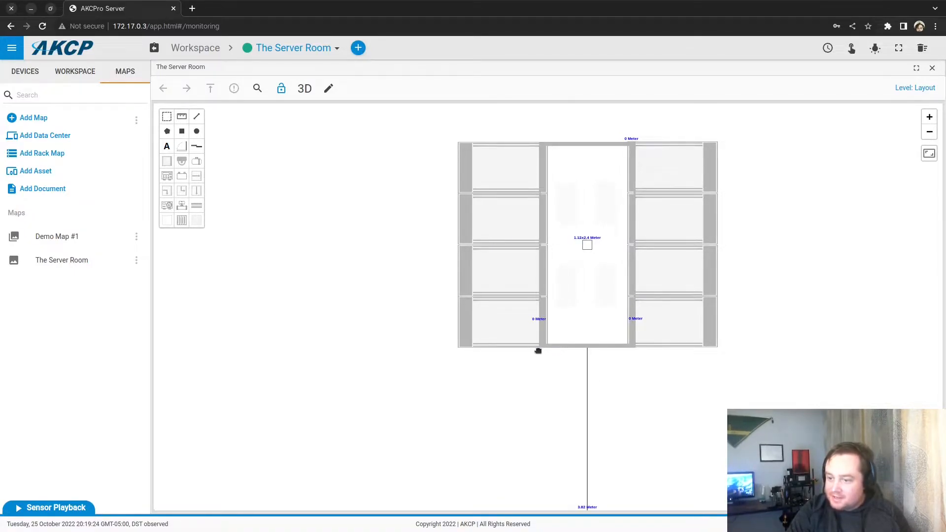
{"action": "left_click", "coordinate": [551, 405]}
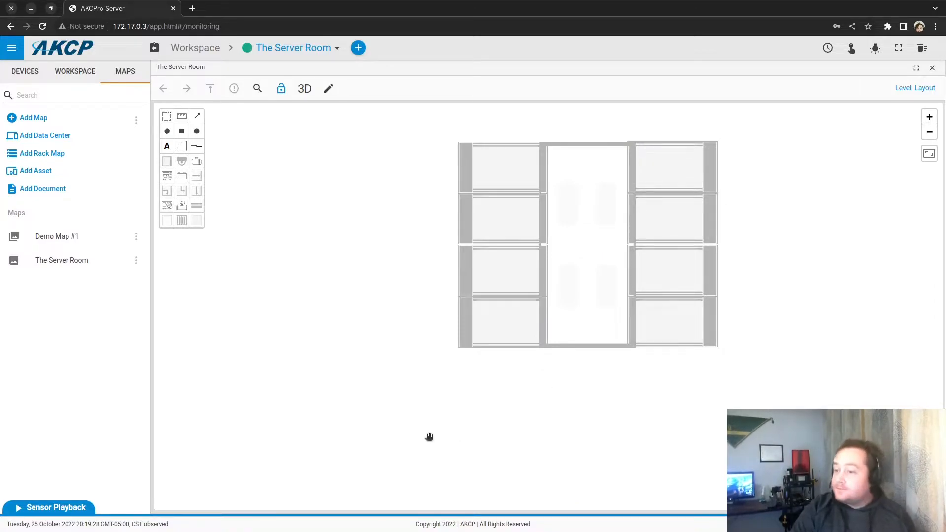
Step: View the Ceiling and Floor levels, then switch back to the Layout level
{"action": "left_click", "coordinate": [337, 89]}
{"action": "left_click", "coordinate": [378, 392]}
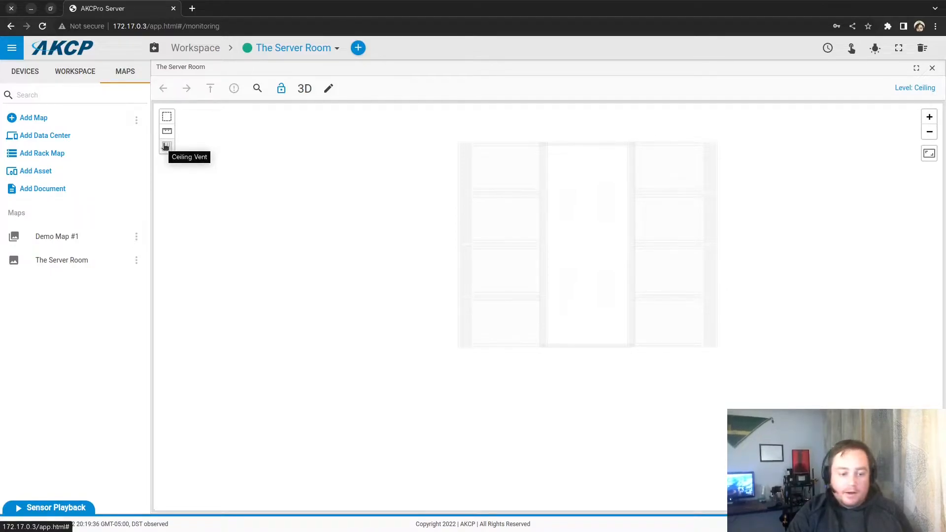
{"action": "left_click", "coordinate": [329, 89]}
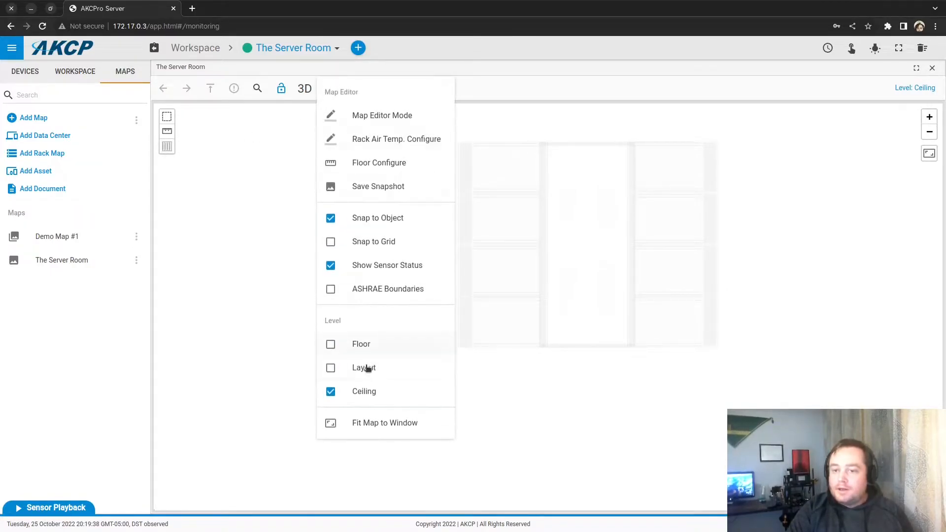
{"action": "left_click", "coordinate": [373, 344]}
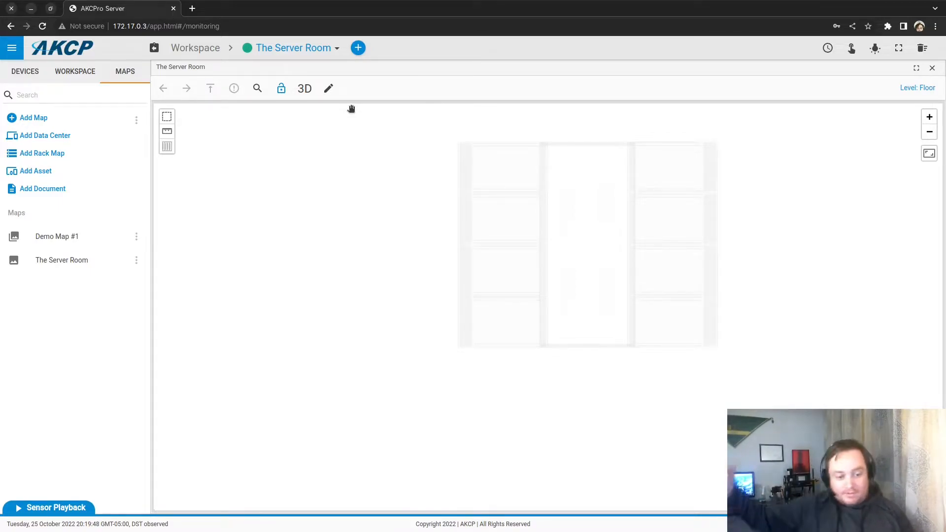
{"action": "left_click", "coordinate": [337, 90]}
{"action": "left_click", "coordinate": [368, 369]}
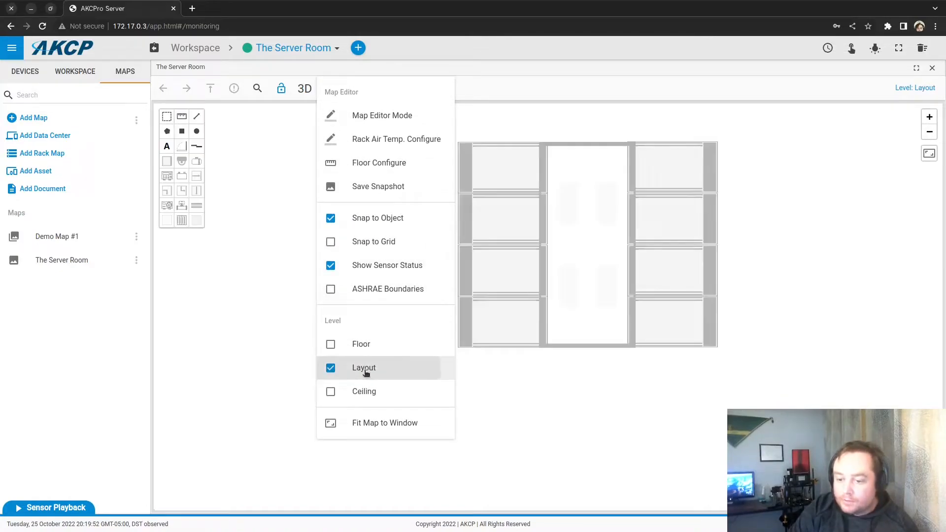
{"action": "left_click", "coordinate": [182, 220]}
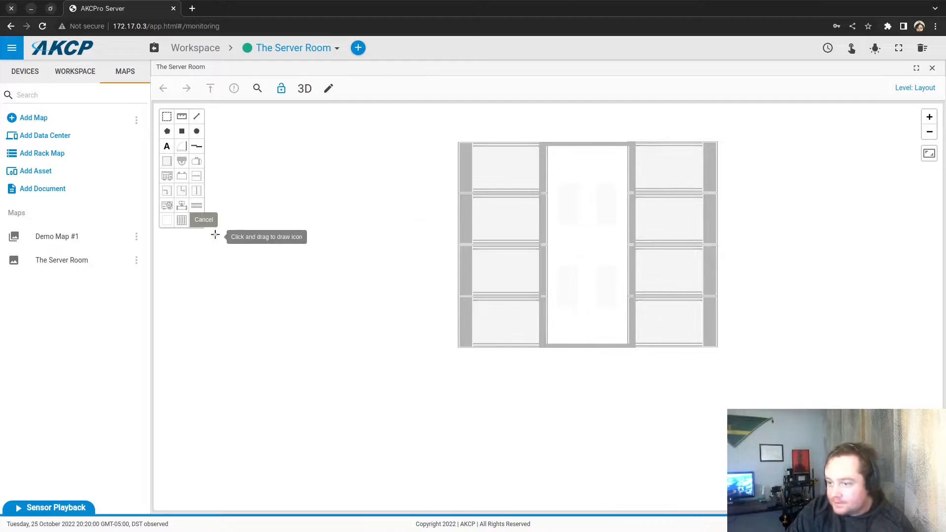
Step: Draw a vent tile in the centre aisle and place a spaced copy beside it
{"action": "mouse_move", "coordinate": [570, 177]}
{"action": "left_mouse_down"}
{"action": "mouse_move", "coordinate": [607, 214]}
{"action": "mouse_move", "coordinate": [591, 237]}
{"action": "mouse_move", "coordinate": [598, 277]}
{"action": "mouse_move", "coordinate": [588, 286]}
{"action": "left_mouse_up"}
{"action": "right_click", "coordinate": [594, 197]}
{"action": "left_click", "coordinate": [617, 211]}
{"action": "left_click_drag", "start_coordinate": [598, 203], "coordinate": [587, 212]}
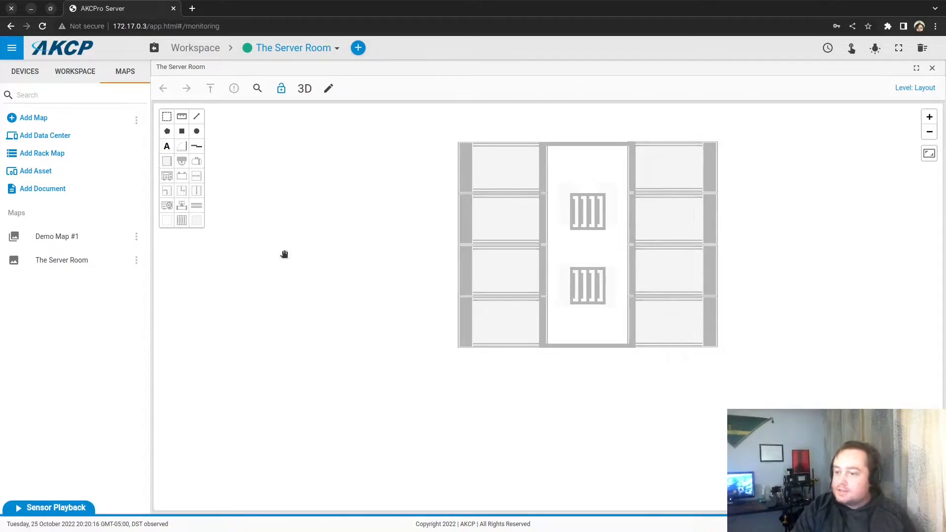
{"action": "scroll", "coordinate": [378, 266], "scroll_direction": "down", "scroll_amount": 1}
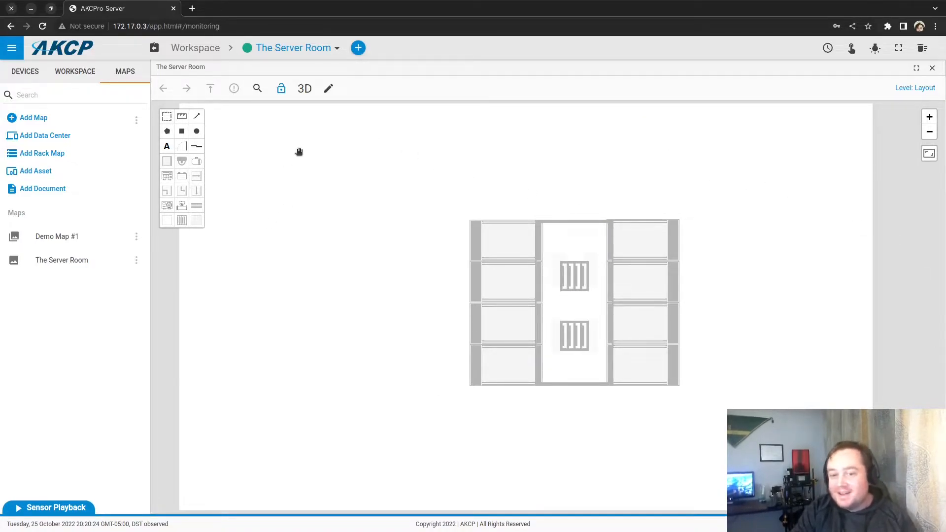
{"action": "left_click", "coordinate": [182, 193]}
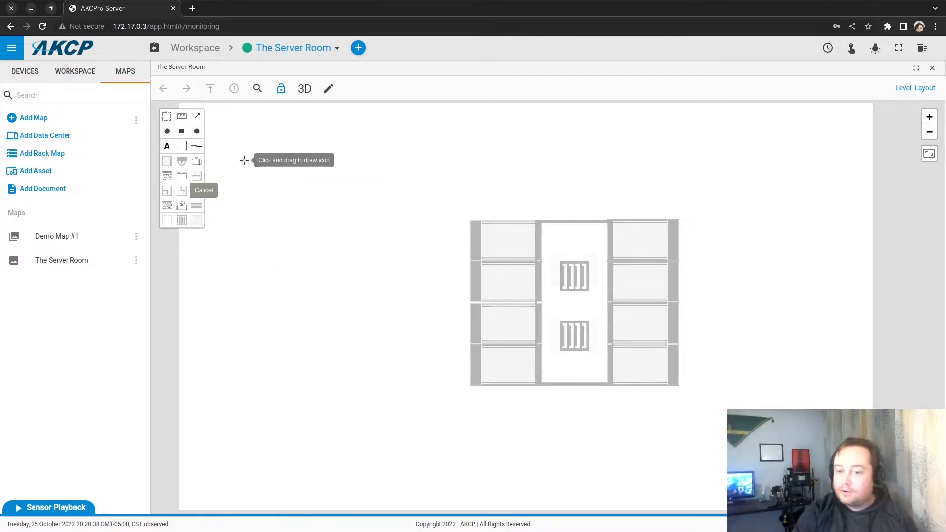
Step: Draw a CRAC unit above the racks and place a copy below the rack rows
{"action": "left_click", "coordinate": [182, 191]}
{"action": "left_click_drag", "start_coordinate": [543, 139], "coordinate": [605, 194]}
{"action": "right_click", "coordinate": [580, 153]}
{"action": "left_click", "coordinate": [598, 184]}
{"action": "left_click_drag", "start_coordinate": [598, 183], "coordinate": [597, 443]}
Step: Rotate the lower CRAC copy so it faces up toward the racks
{"action": "right_click", "coordinate": [597, 445]}
{"action": "mouse_move", "coordinate": [620, 484]}
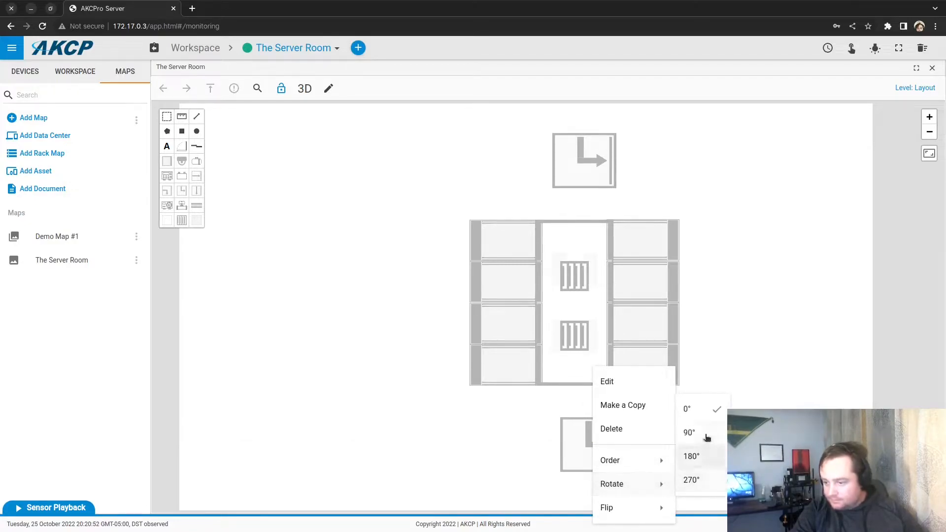
{"action": "left_click", "coordinate": [700, 438]}
{"action": "right_click", "coordinate": [603, 456]}
{"action": "mouse_move", "coordinate": [661, 485]}
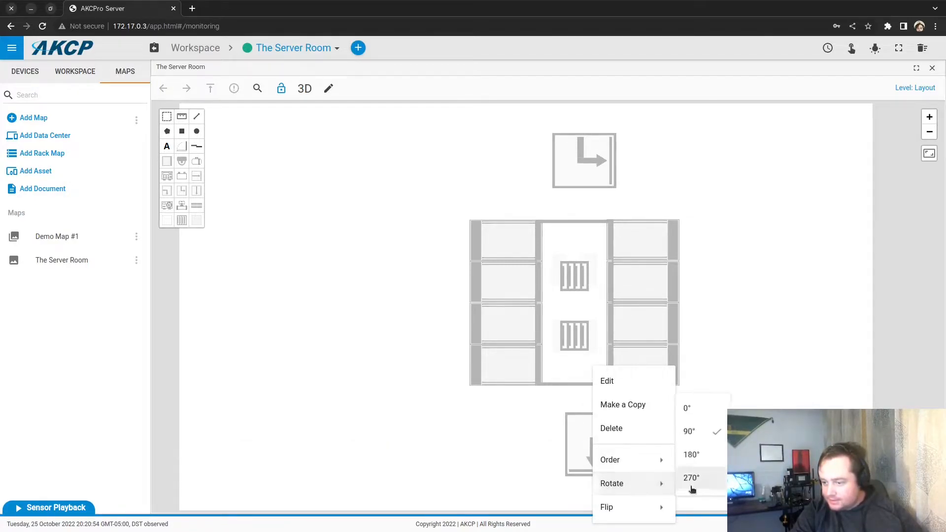
{"action": "left_click", "coordinate": [691, 454]}
{"action": "right_click", "coordinate": [595, 457]}
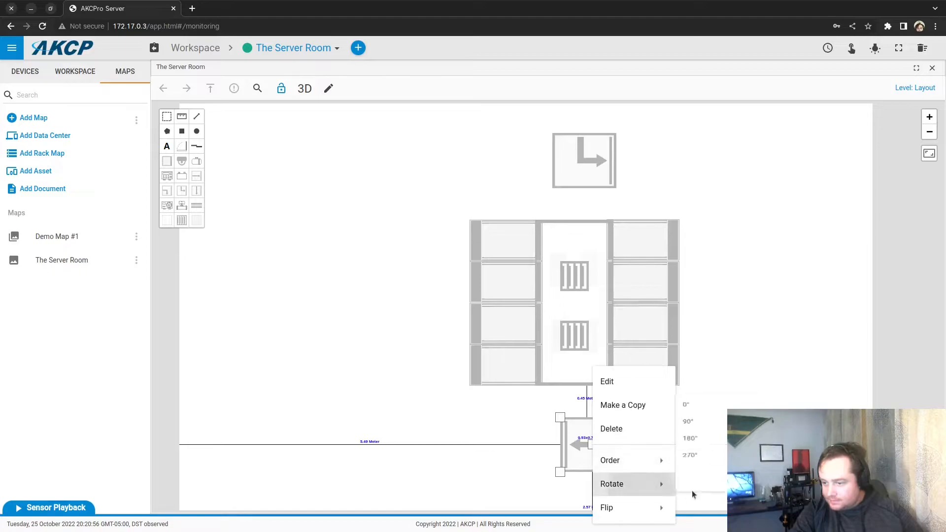
{"action": "left_click", "coordinate": [692, 481]}
Step: Rotate the top CRAC 180° and line it up with the bottom CRAC unit
{"action": "left_click", "coordinate": [577, 174]}
{"action": "right_click", "coordinate": [584, 162]}
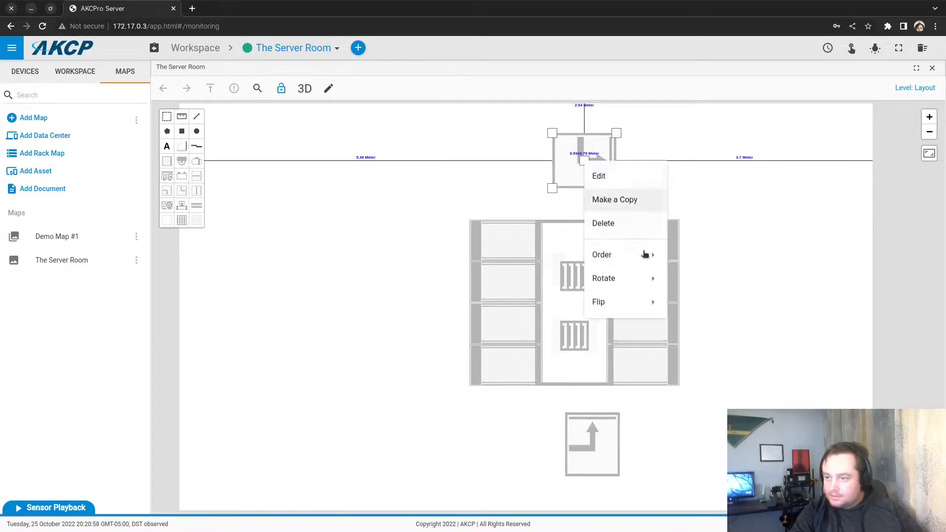
{"action": "mouse_move", "coordinate": [635, 276]}
{"action": "left_click", "coordinate": [695, 316]}
{"action": "left_click", "coordinate": [591, 433]}
{"action": "left_click_drag", "start_coordinate": [591, 433], "coordinate": [577, 464]}
{"action": "left_click", "coordinate": [585, 160]}
{"action": "mouse_move", "coordinate": [585, 160]}
{"action": "left_mouse_down"}
{"action": "mouse_move", "coordinate": [577, 170]}
{"action": "mouse_move", "coordinate": [579, 145]}
{"action": "left_mouse_up"}
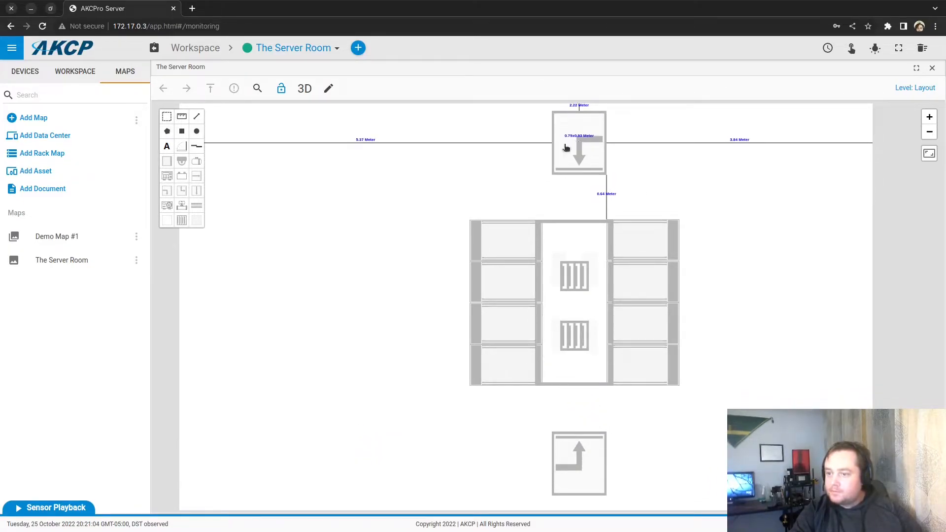
{"action": "left_click_drag", "start_coordinate": [397, 182], "coordinate": [355, 258]}
{"action": "scroll", "coordinate": [355, 258], "scroll_direction": "down", "scroll_amount": 5}
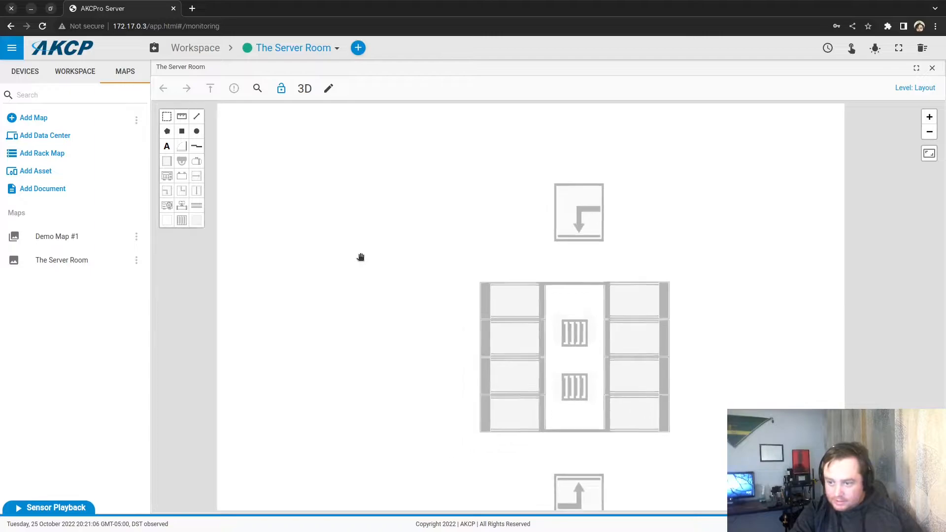
{"action": "scroll", "coordinate": [404, 241], "scroll_direction": "up", "scroll_amount": 2}
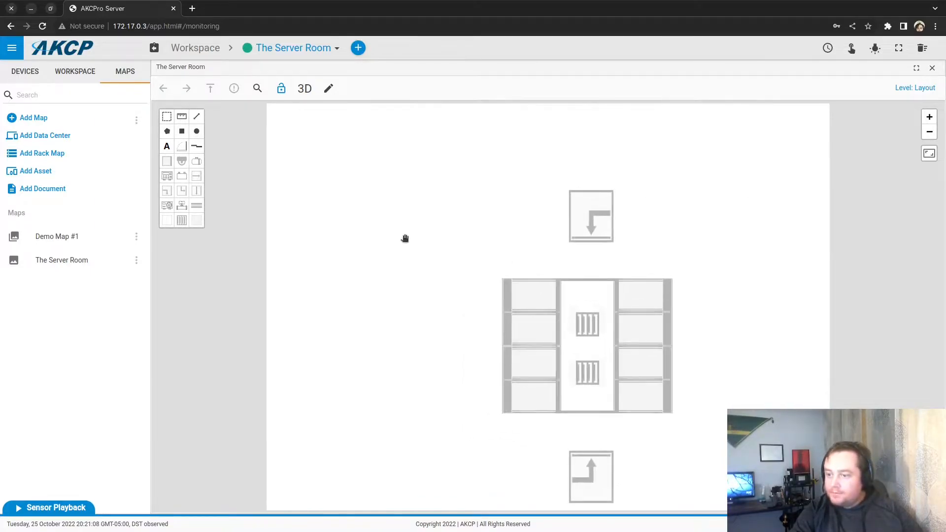
Step: Area-select all racks, aisle, vents and CRAC units and move them together up-left
{"action": "left_click", "coordinate": [167, 117]}
{"action": "left_click_drag", "start_coordinate": [382, 134], "coordinate": [690, 503]}
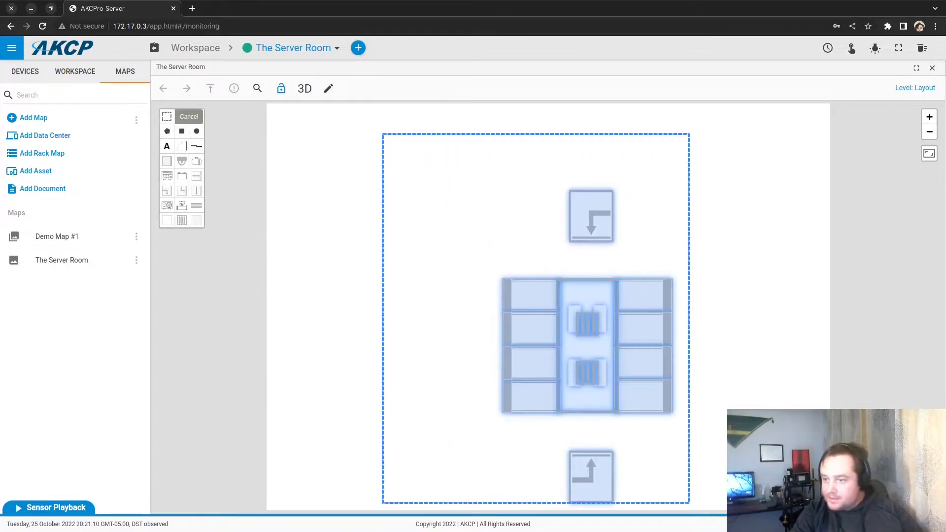
{"action": "left_click_drag", "start_coordinate": [582, 356], "coordinate": [420, 241]}
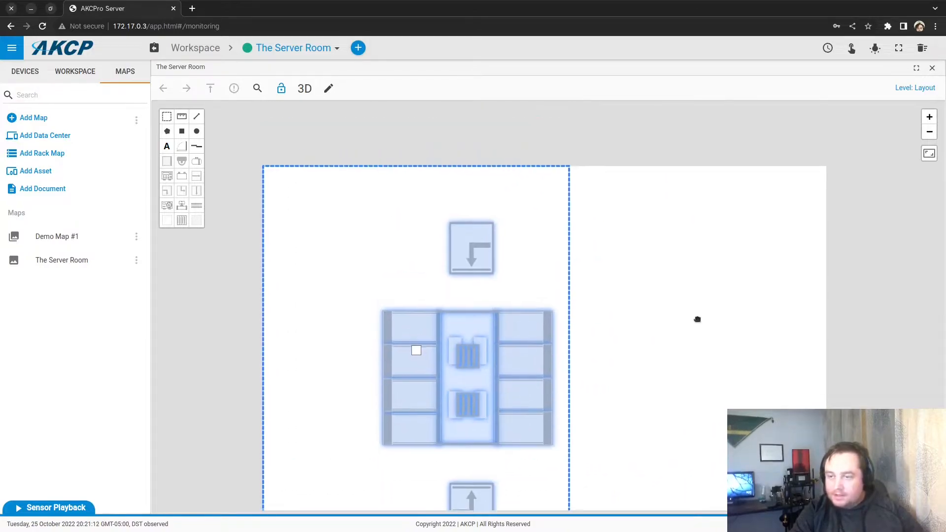
{"action": "left_click", "coordinate": [401, 220]}
{"action": "left_click_drag", "start_coordinate": [346, 196], "coordinate": [652, 515]}
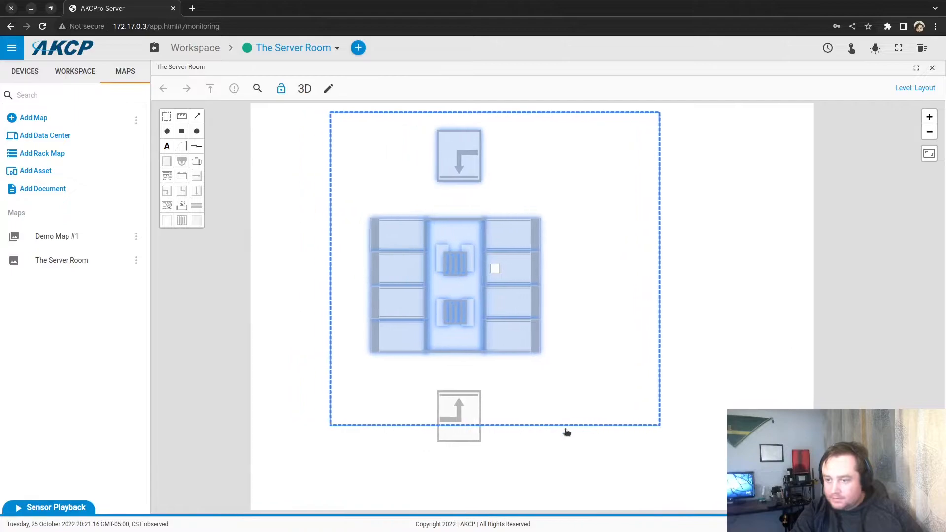
{"action": "left_click", "coordinate": [182, 117]}
{"action": "mouse_move", "coordinate": [333, 116]}
{"action": "left_mouse_down"}
{"action": "mouse_move", "coordinate": [516, 448]}
{"action": "mouse_move", "coordinate": [575, 483]}
{"action": "left_mouse_up"}
{"action": "mouse_move", "coordinate": [429, 287]}
{"action": "left_mouse_down"}
{"action": "mouse_move", "coordinate": [434, 263]}
{"action": "mouse_move", "coordinate": [317, 298]}
{"action": "mouse_move", "coordinate": [317, 287]}
{"action": "left_mouse_up"}
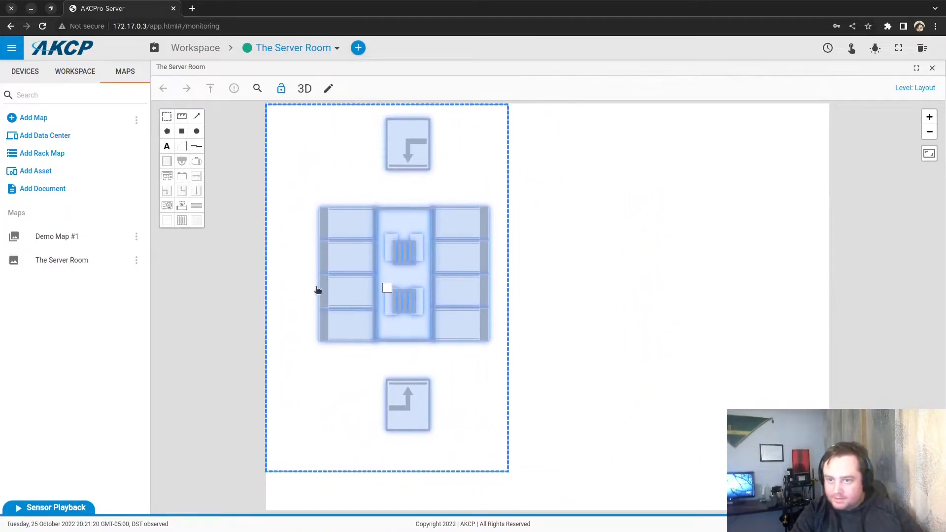
{"action": "left_click", "coordinate": [321, 148]}
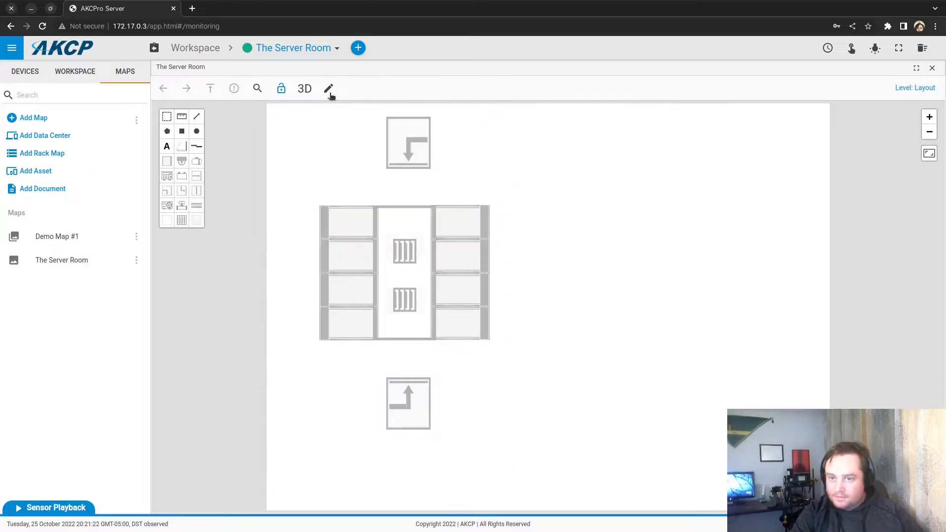
{"action": "left_click", "coordinate": [329, 91]}
Step: Set Room Width and Room Length to 6 m, then drag the top CRAC unit to the top wall
{"action": "left_click", "coordinate": [395, 168]}
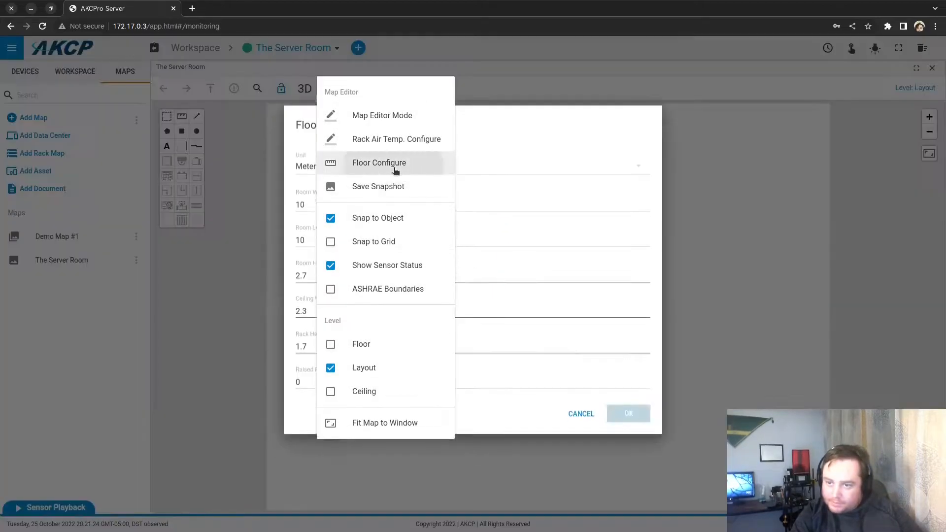
{"action": "left_click", "coordinate": [320, 218]}
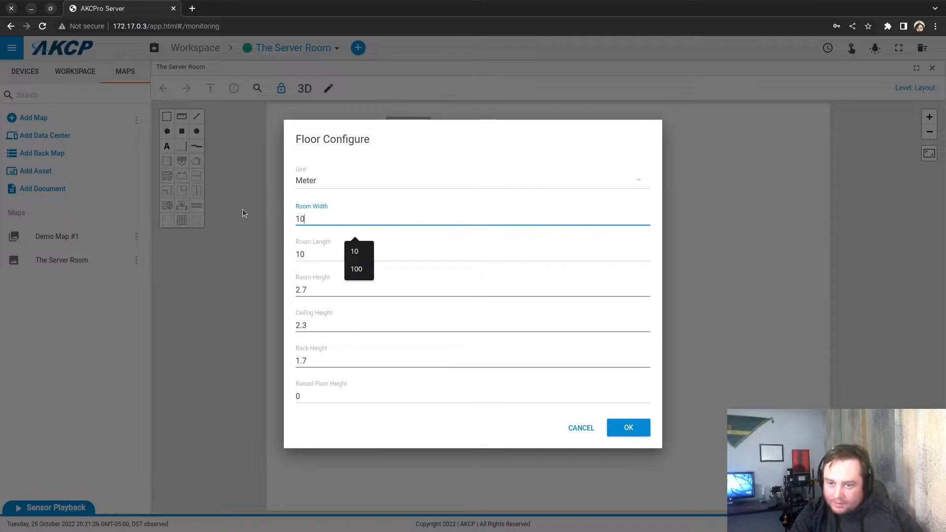
{"action": "type", "text": "6"}
{"action": "left_click_drag", "start_coordinate": [311, 218], "coordinate": [289, 217]}
{"action": "type", "text": "6"}
{"action": "left_click", "coordinate": [298, 255]}
{"action": "type", "text": "66"}
{"action": "left_click", "coordinate": [640, 431]}
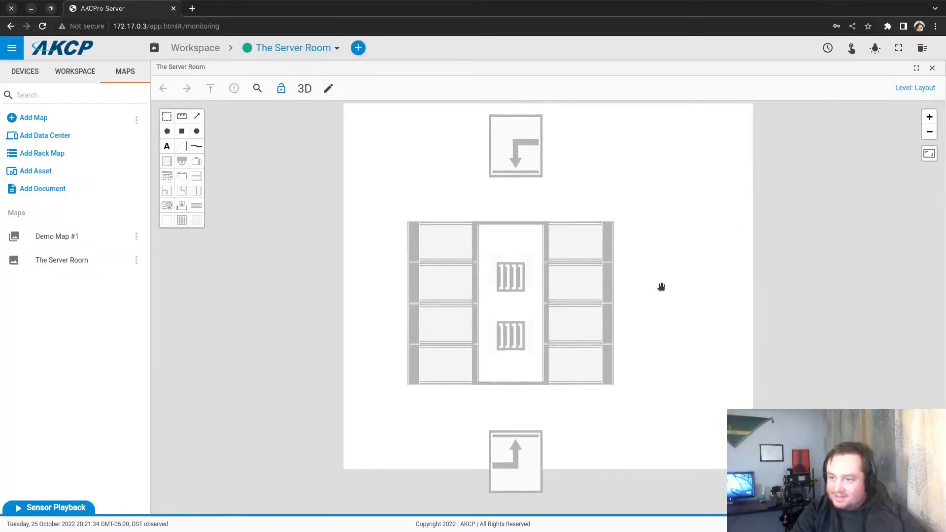
{"action": "left_click_drag", "start_coordinate": [534, 250], "coordinate": [529, 225]}
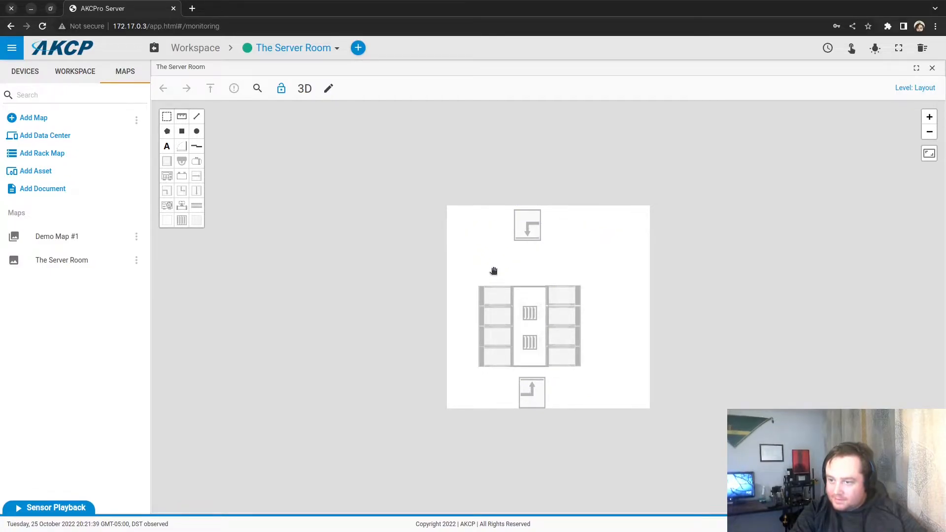
Step: Move the rack row right and down, then shift both CRAC units right to line them up
{"action": "left_click", "coordinate": [166, 117]}
{"action": "left_click_drag", "start_coordinate": [382, 260], "coordinate": [615, 376]}
{"action": "left_click_drag", "start_coordinate": [533, 309], "coordinate": [560, 300]}
{"action": "left_click", "coordinate": [573, 381]}
{"action": "left_click_drag", "start_coordinate": [532, 391], "coordinate": [557, 389]}
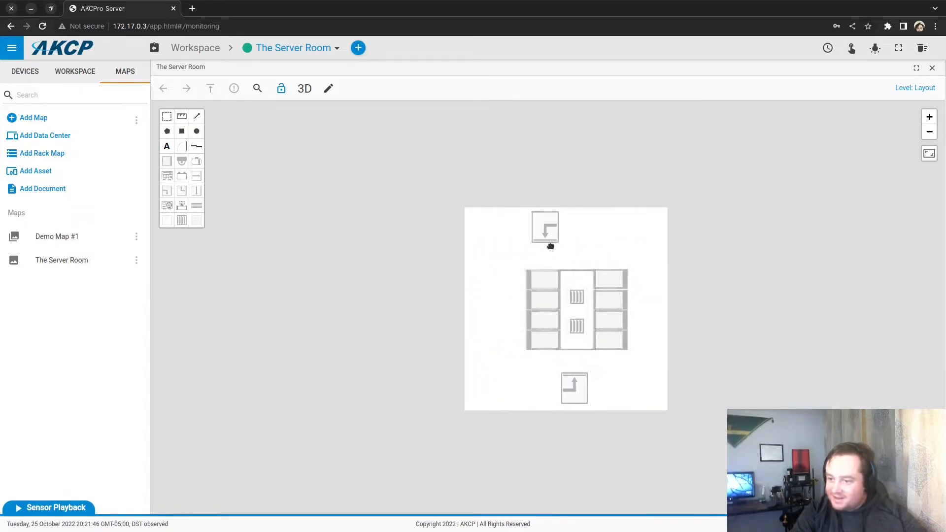
{"action": "left_click_drag", "start_coordinate": [530, 236], "coordinate": [552, 229]}
Step: Reselect the rack row to check its position, deselect it, and view the room in 3D
{"action": "left_click", "coordinate": [167, 116]}
{"action": "left_click_drag", "start_coordinate": [465, 245], "coordinate": [634, 355]}
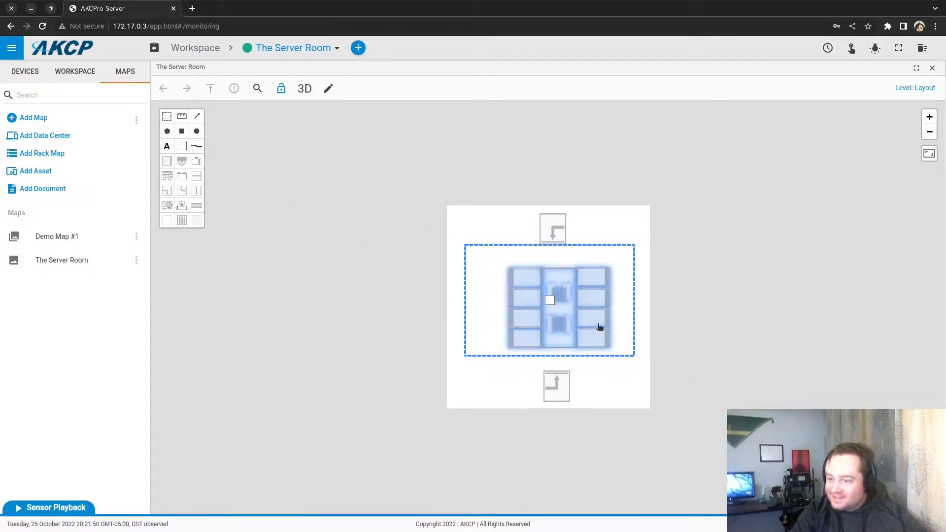
{"action": "left_click", "coordinate": [717, 270]}
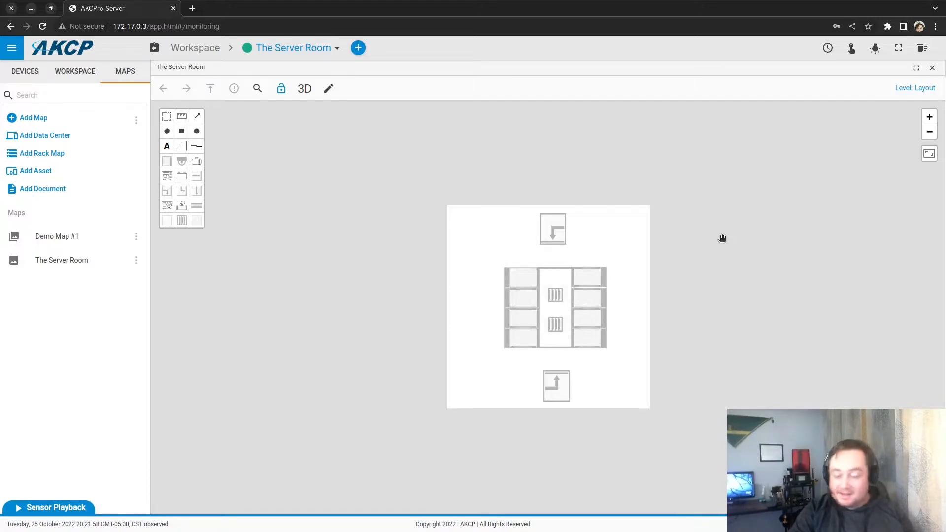
{"action": "left_click", "coordinate": [305, 89]}
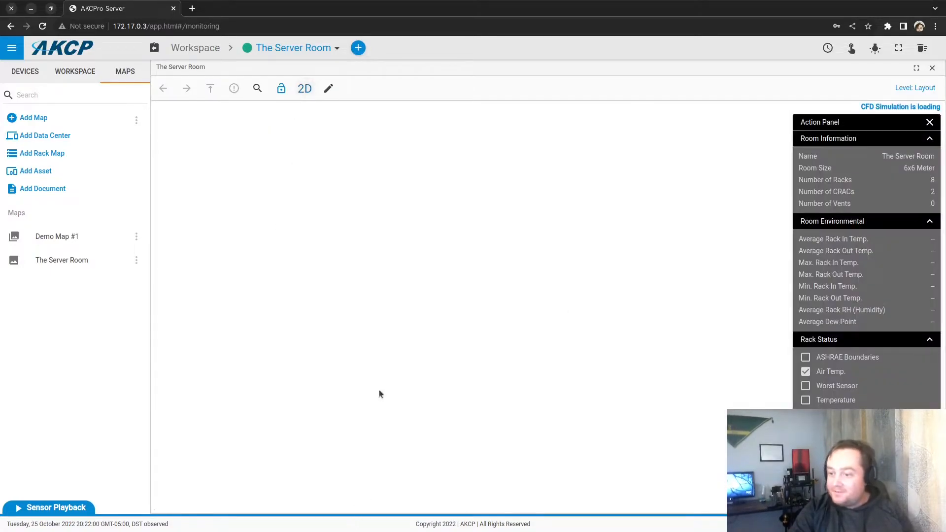
Step: Orbit and zoom the 3D room to view the rack rows and CRAC units from several angles
{"action": "left_click_drag", "start_coordinate": [363, 444], "coordinate": [604, 362]}
{"action": "scroll", "coordinate": [447, 463], "scroll_direction": "down", "scroll_amount": 5}
{"action": "scroll", "coordinate": [449, 461], "scroll_direction": "up", "scroll_amount": 12}
{"action": "mouse_move", "coordinate": [656, 406]}
{"action": "left_mouse_down"}
{"action": "mouse_move", "coordinate": [599, 452]}
{"action": "mouse_move", "coordinate": [666, 413]}
{"action": "left_mouse_up"}
{"action": "left_click_drag", "start_coordinate": [716, 139], "coordinate": [594, 310]}
{"action": "left_click_drag", "start_coordinate": [592, 262], "coordinate": [701, 464]}
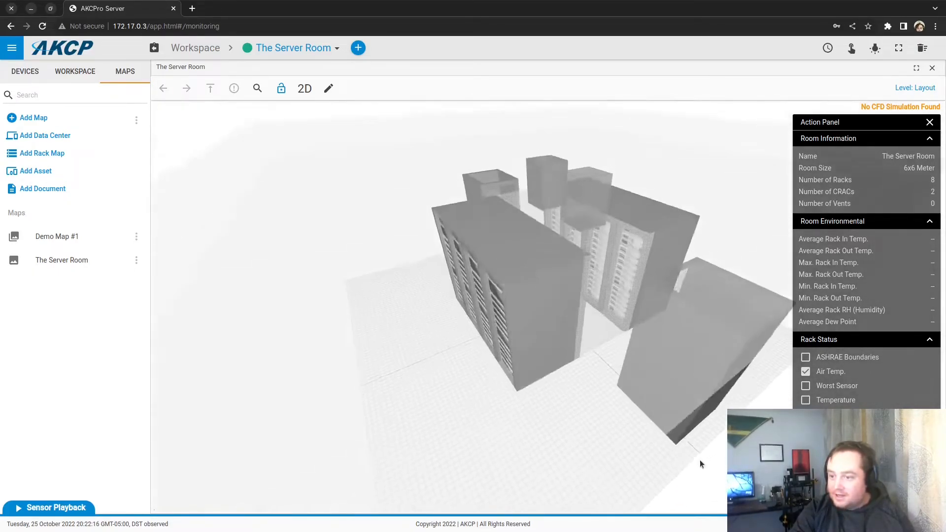
Step: Back in the 2D layout, draw a small rectangle beside the racks and a 2.74 m line
{"action": "left_click", "coordinate": [302, 89]}
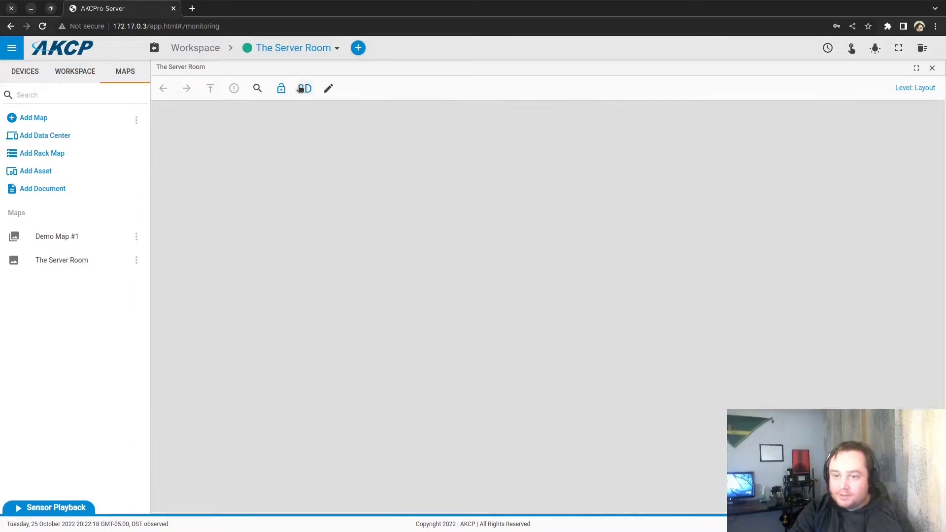
{"action": "left_click", "coordinate": [197, 146]}
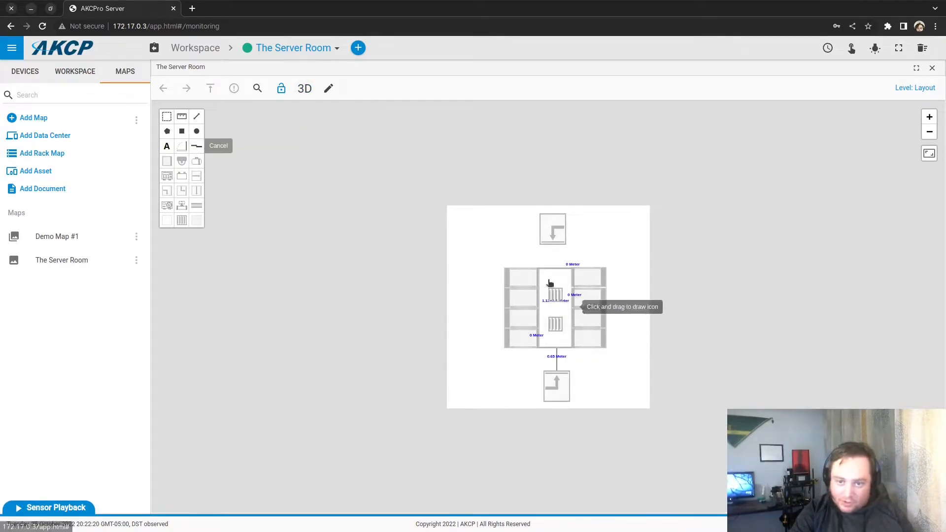
{"action": "scroll", "coordinate": [534, 274], "scroll_direction": "up", "scroll_amount": 1}
{"action": "scroll", "coordinate": [534, 275], "scroll_direction": "up", "scroll_amount": 2}
{"action": "mouse_move", "coordinate": [535, 256]}
{"action": "left_mouse_down"}
{"action": "mouse_move", "coordinate": [581, 256]}
{"action": "mouse_move", "coordinate": [528, 358]}
{"action": "left_mouse_up"}
{"action": "left_click", "coordinate": [197, 146]}
{"action": "mouse_move", "coordinate": [555, 397]}
{"action": "left_mouse_down"}
{"action": "mouse_move", "coordinate": [557, 376]}
{"action": "mouse_move", "coordinate": [539, 367]}
{"action": "mouse_move", "coordinate": [582, 367]}
{"action": "left_mouse_up"}
Step: View the layout in 3D from above and open the Map Editor menu
{"action": "left_click", "coordinate": [304, 89]}
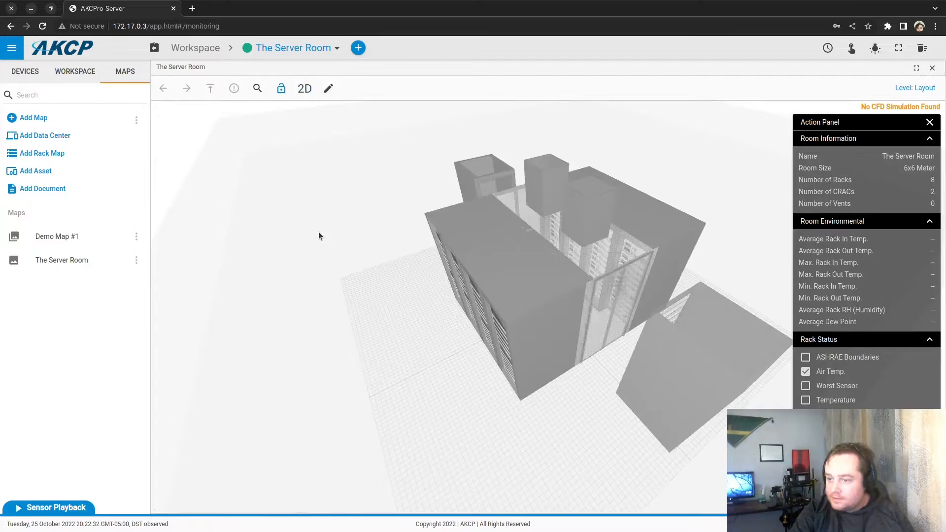
{"action": "mouse_move", "coordinate": [319, 233]}
{"action": "left_mouse_down"}
{"action": "mouse_move", "coordinate": [352, 279]}
{"action": "mouse_move", "coordinate": [519, 205]}
{"action": "mouse_move", "coordinate": [389, 250]}
{"action": "left_mouse_up"}
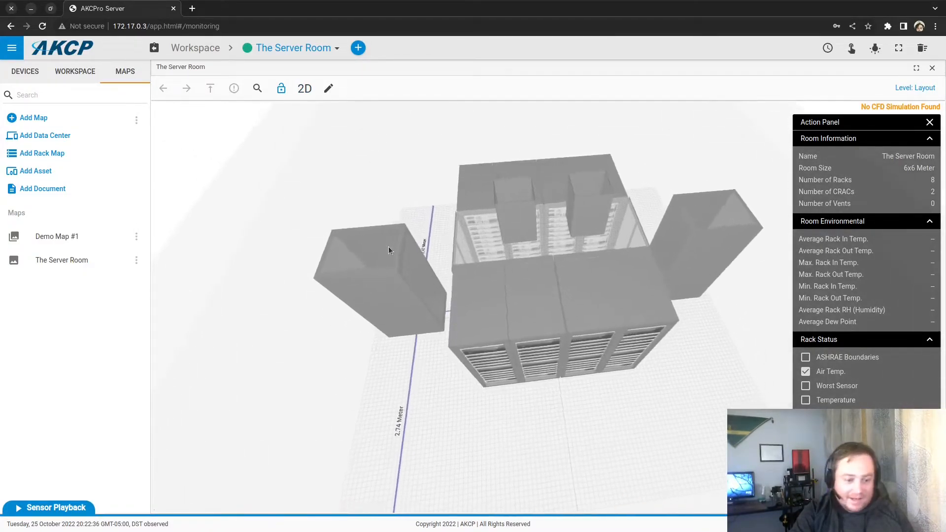
{"action": "left_click", "coordinate": [329, 92]}
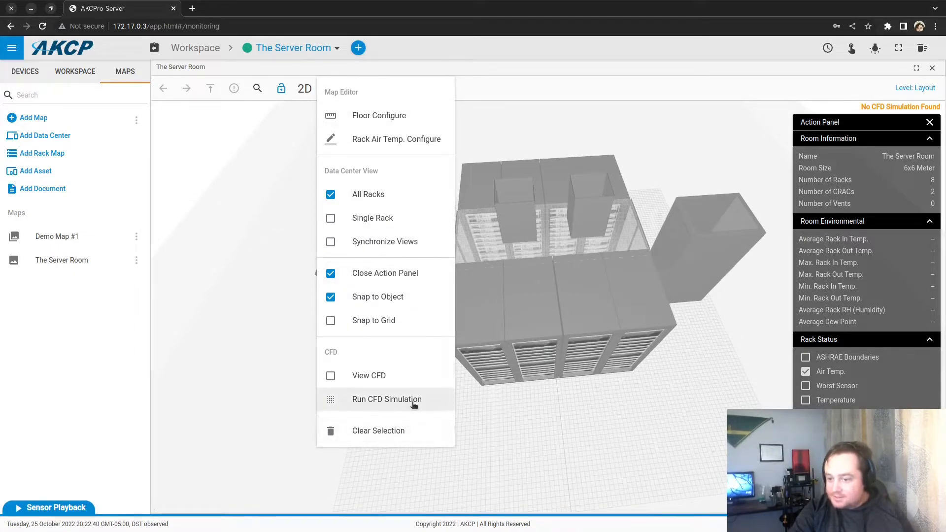
Step: Choose Run CFD Simulation and accept the model list on Step 1: Review models
{"action": "left_click", "coordinate": [413, 400]}
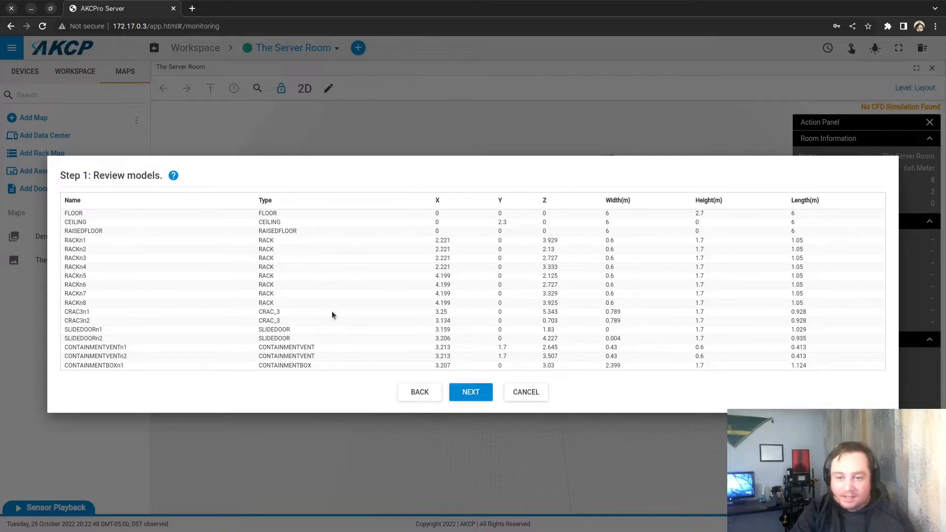
{"action": "left_click", "coordinate": [476, 391]}
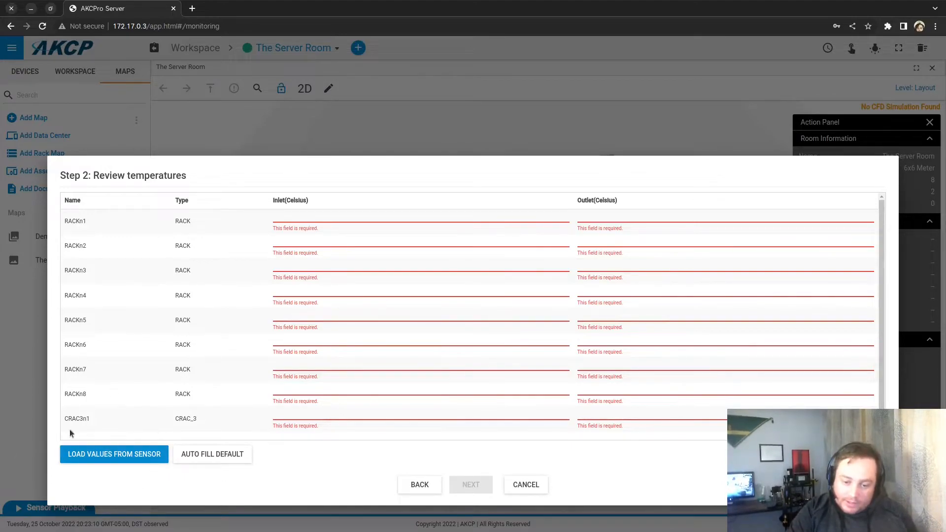
Step: Try loading temperatures from sensors, then bring up the Auto Fill Default temperatures dialog
{"action": "left_click", "coordinate": [110, 451]}
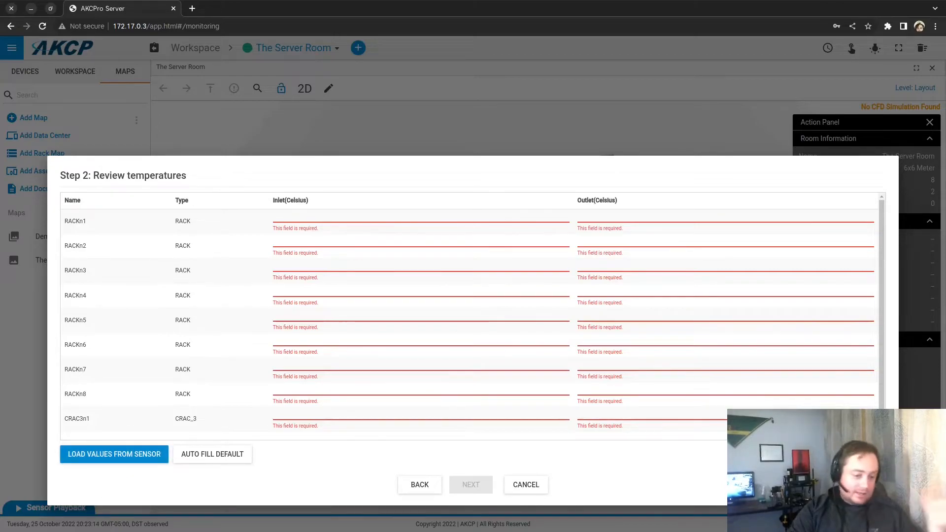
{"action": "scroll", "coordinate": [395, 305], "scroll_direction": "down", "scroll_amount": 1}
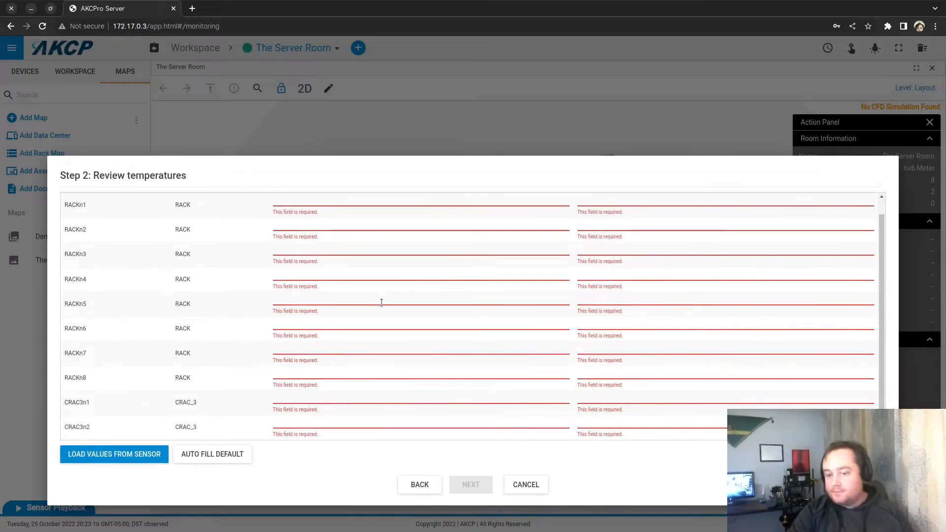
{"action": "scroll", "coordinate": [385, 296], "scroll_direction": "up", "scroll_amount": 1}
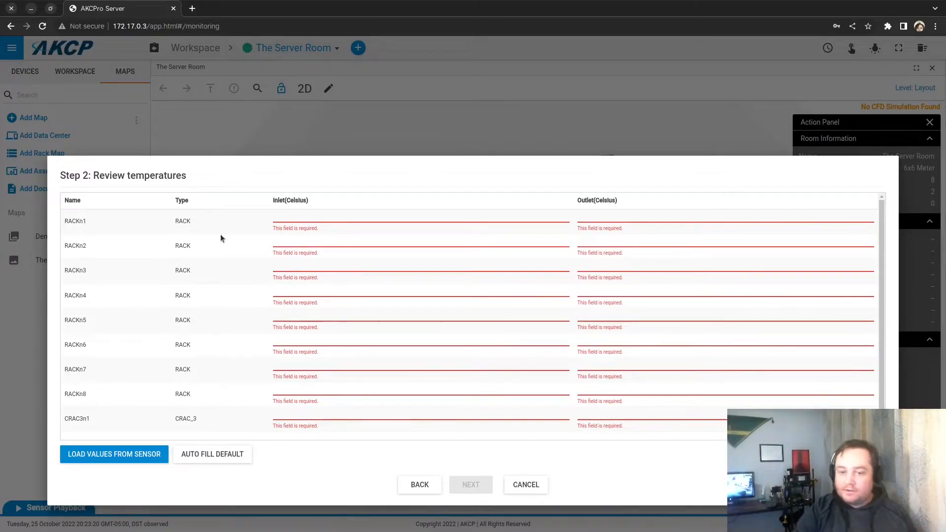
{"action": "left_click", "coordinate": [219, 456]}
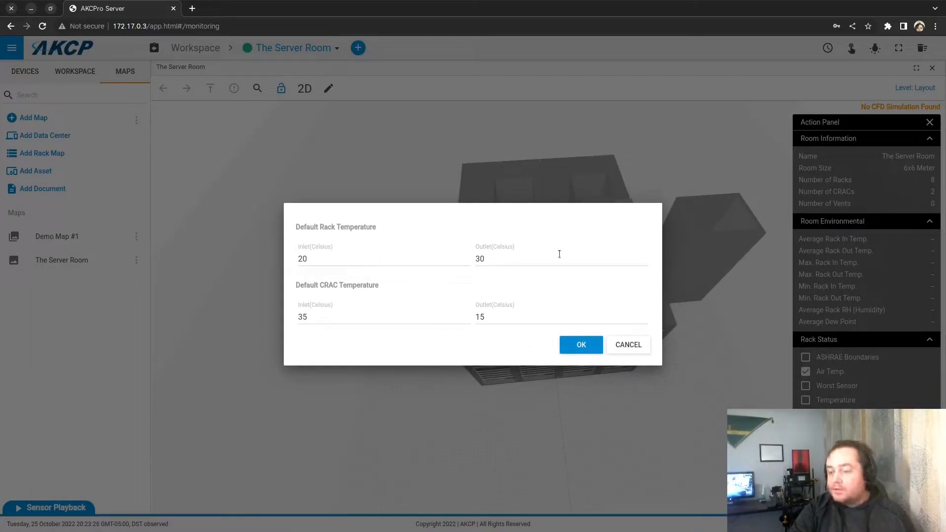
Step: Apply default CRAC temperatures of 30 °C inlet and 20 °C outlet, then go on to Step 3
{"action": "left_click", "coordinate": [393, 314]}
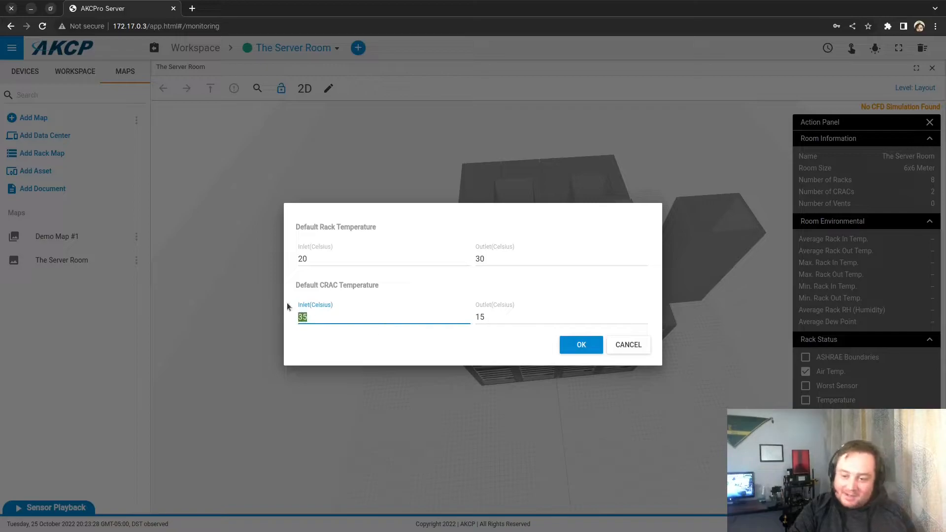
{"action": "type", "text": "30"}
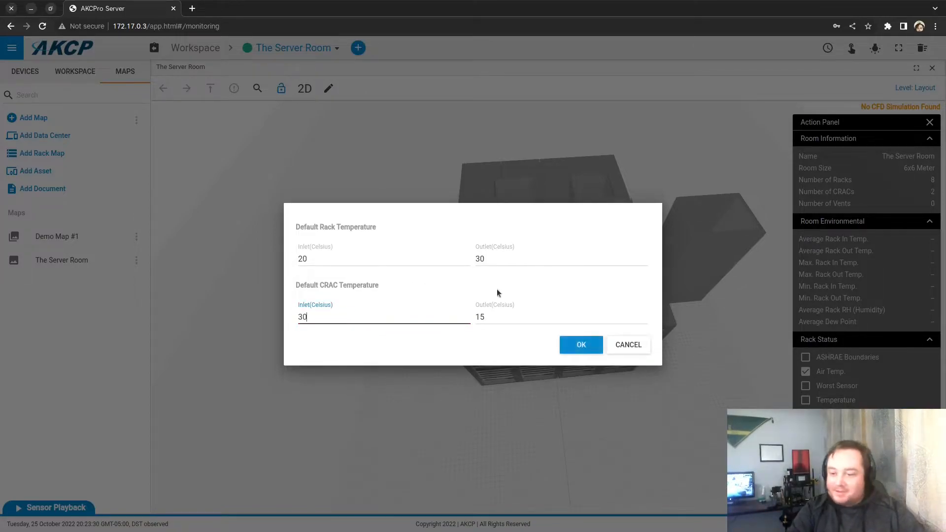
{"action": "double_click", "coordinate": [488, 314]}
{"action": "type", "text": "20"}
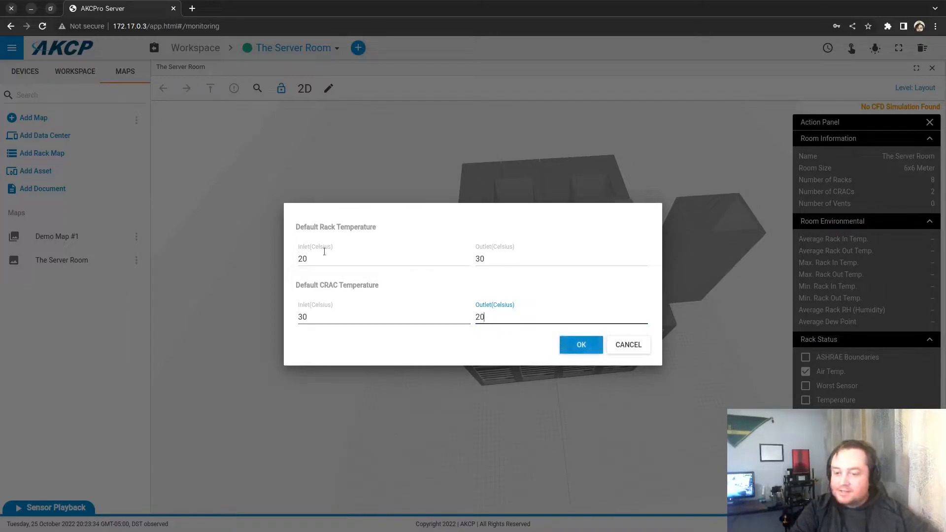
{"action": "left_click", "coordinate": [583, 348]}
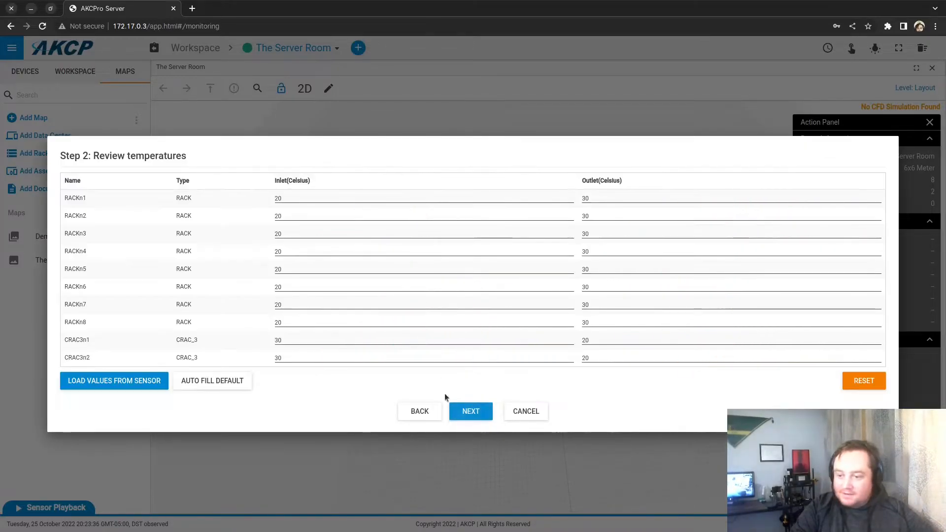
{"action": "left_click", "coordinate": [468, 413]}
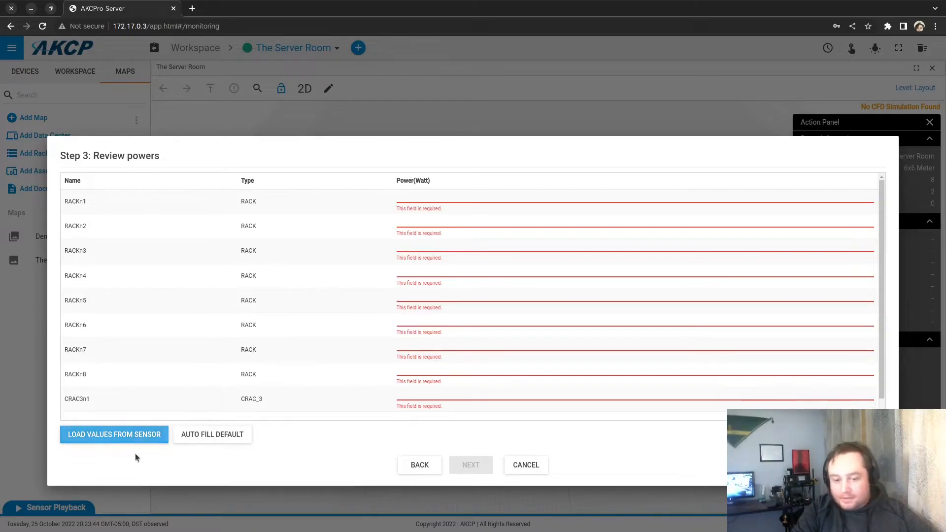
Step: Auto-fill powers with 5040 W per rack and 20000 W per CRAC, then continue to volumetric flow
{"action": "left_click", "coordinate": [223, 435]}
{"action": "left_click", "coordinate": [308, 256]}
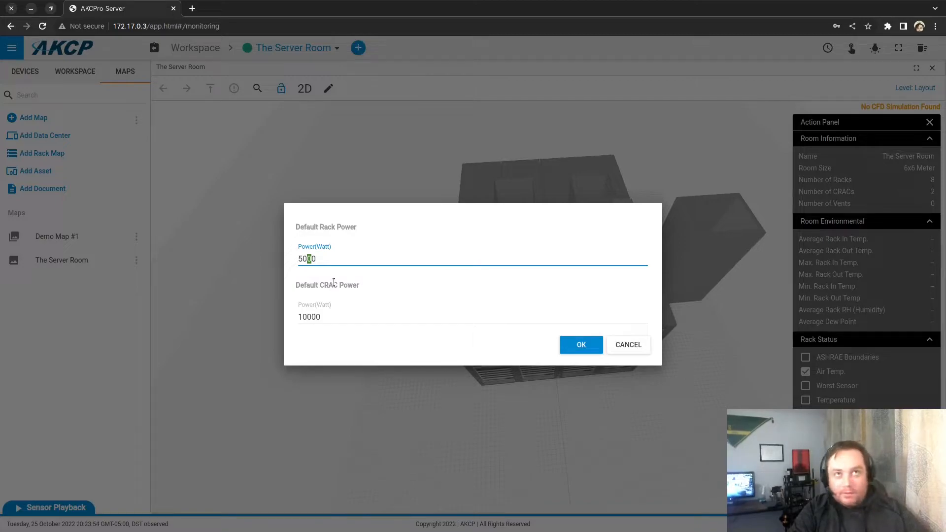
{"action": "type", "text": "4"}
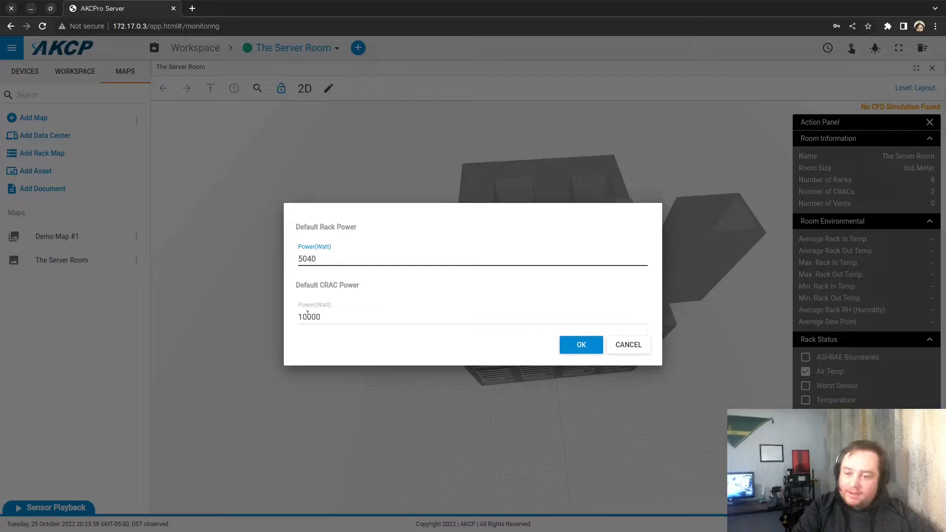
{"action": "left_click", "coordinate": [304, 317]}
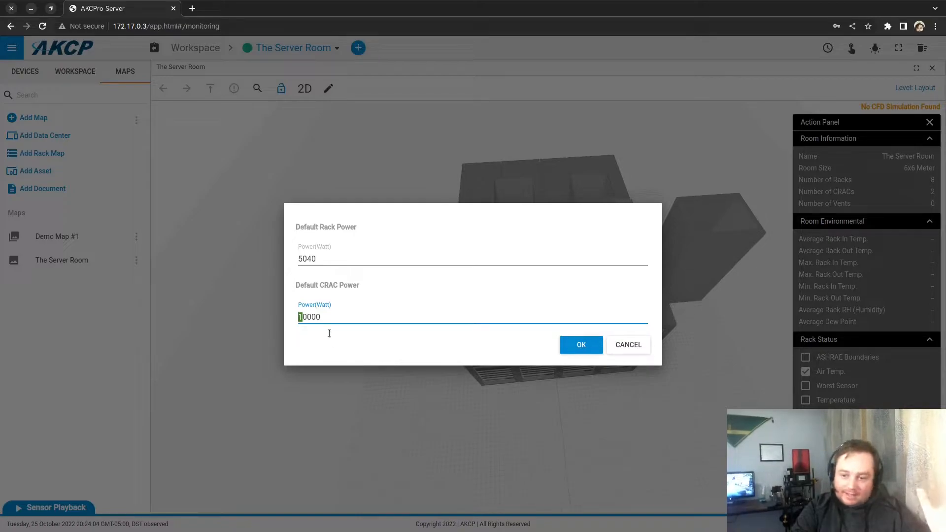
{"action": "type", "text": "2"}
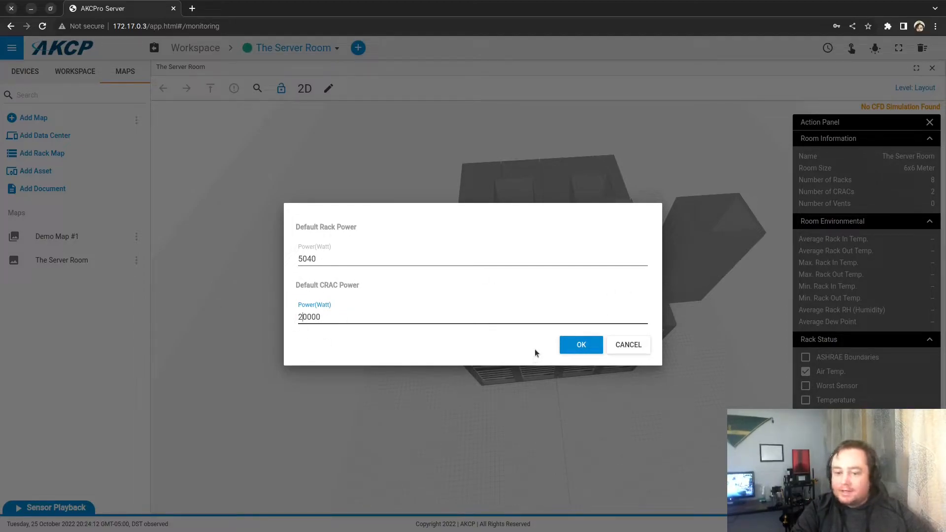
{"action": "left_click", "coordinate": [580, 349]}
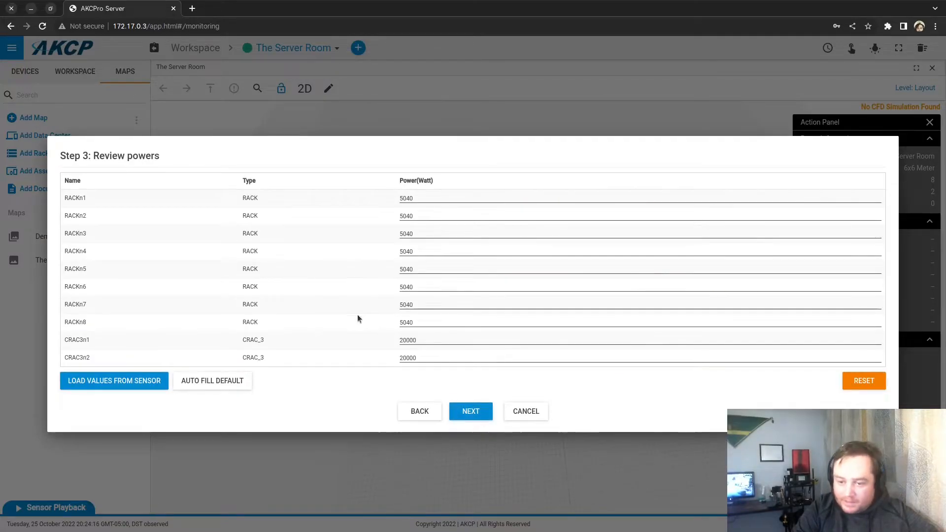
{"action": "left_click", "coordinate": [475, 413]}
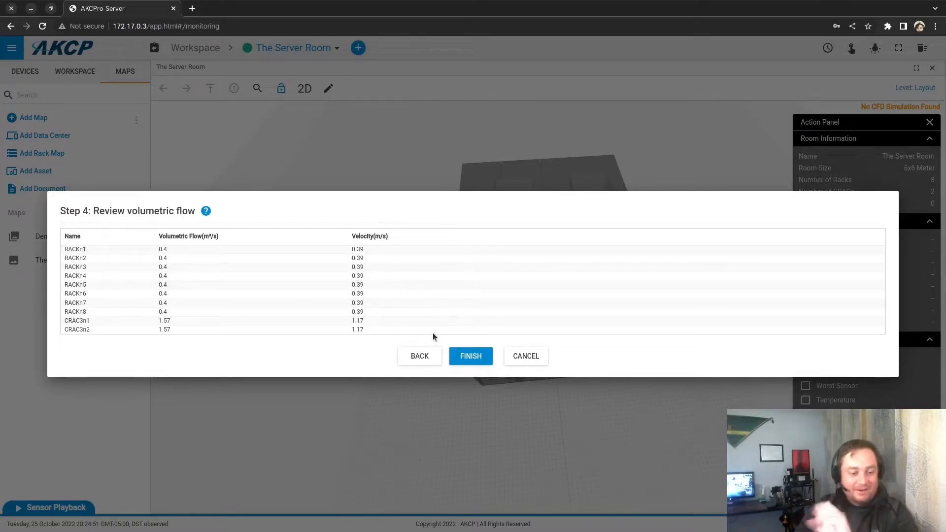
Step: Finish Step 4 and confirm to start the CFD simulation for The Server Room
{"action": "left_click", "coordinate": [477, 360]}
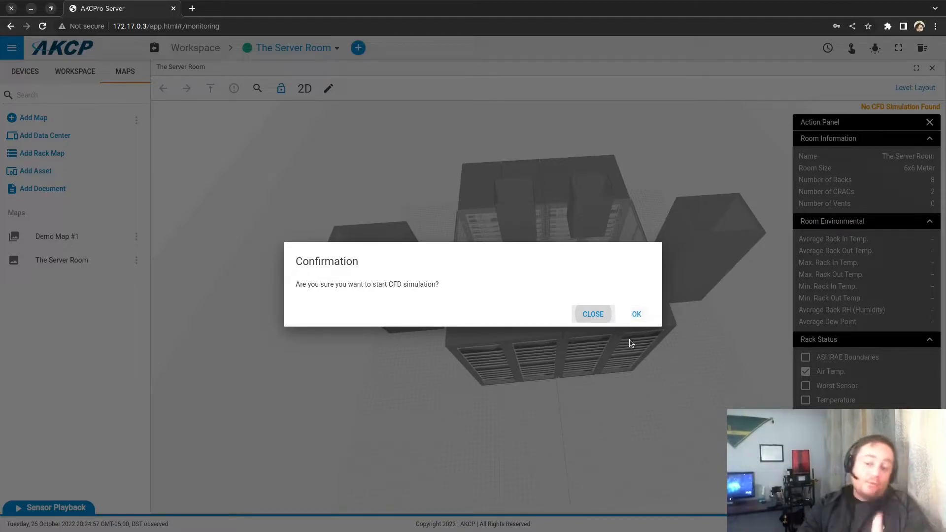
{"action": "left_click", "coordinate": [637, 315]}
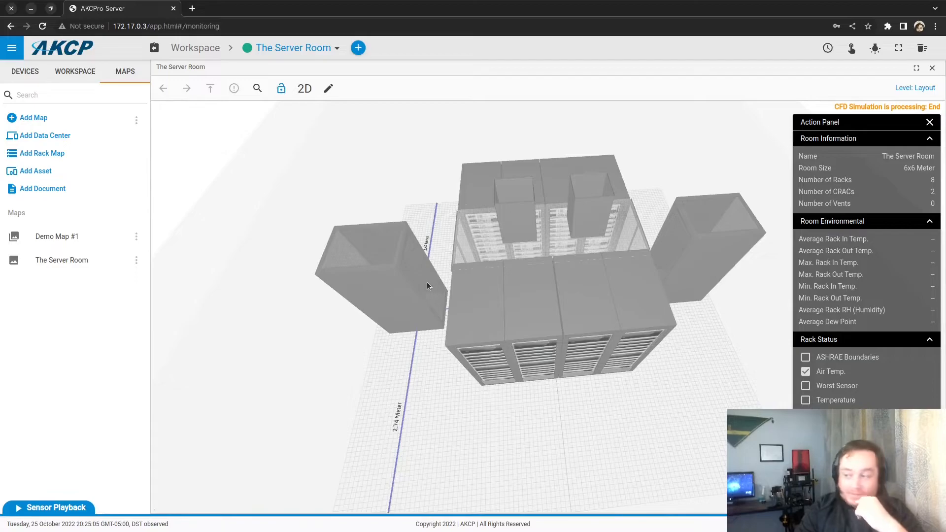
{"action": "left_click_drag", "start_coordinate": [356, 144], "coordinate": [358, 155]}
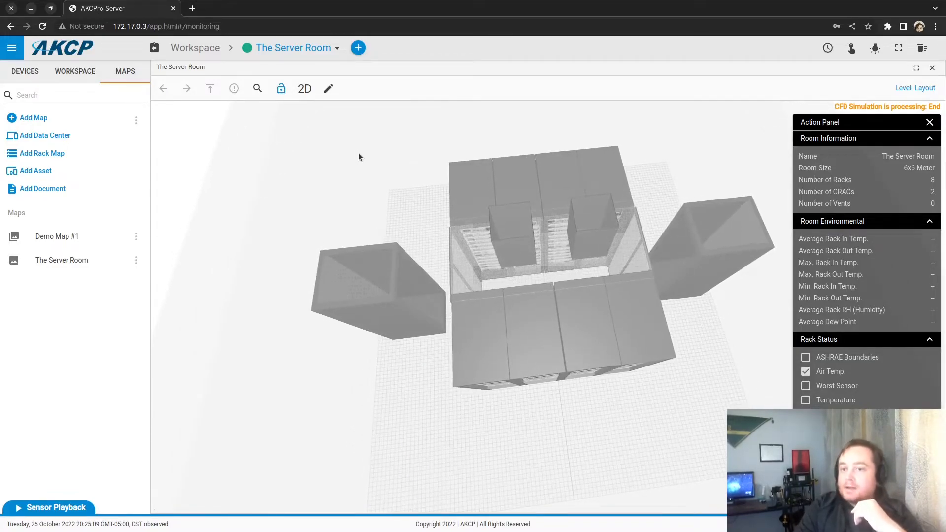
{"action": "left_click_drag", "start_coordinate": [359, 154], "coordinate": [386, 147]}
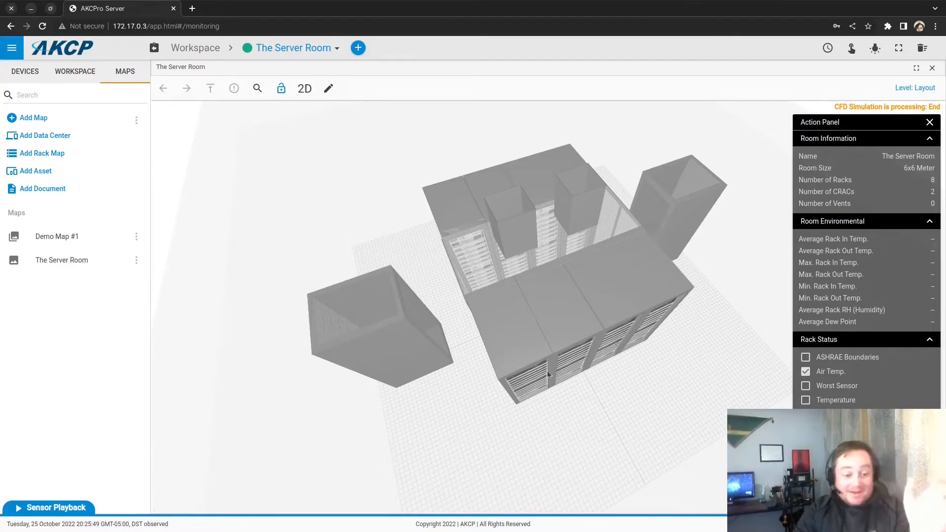
{"action": "left_click_drag", "start_coordinate": [533, 450], "coordinate": [502, 437]}
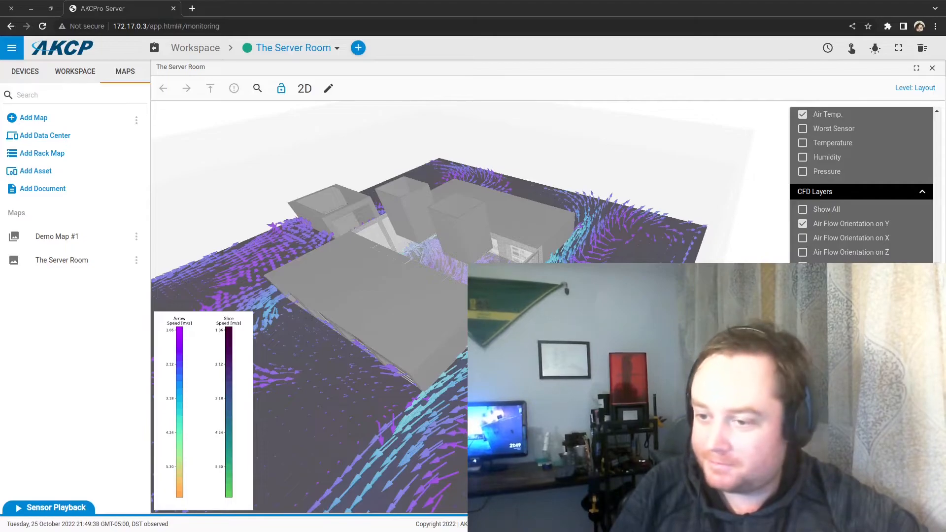
Step: Orbit, pan and zoom the 3D view to inspect the Y-orientation airflow around the racks and CRACs
{"action": "scroll", "coordinate": [440, 306], "scroll_direction": "up", "scroll_amount": 5}
{"action": "scroll", "coordinate": [440, 306], "scroll_direction": "down", "scroll_amount": 1}
{"action": "right_click_drag", "start_coordinate": [440, 305], "coordinate": [424, 261]}
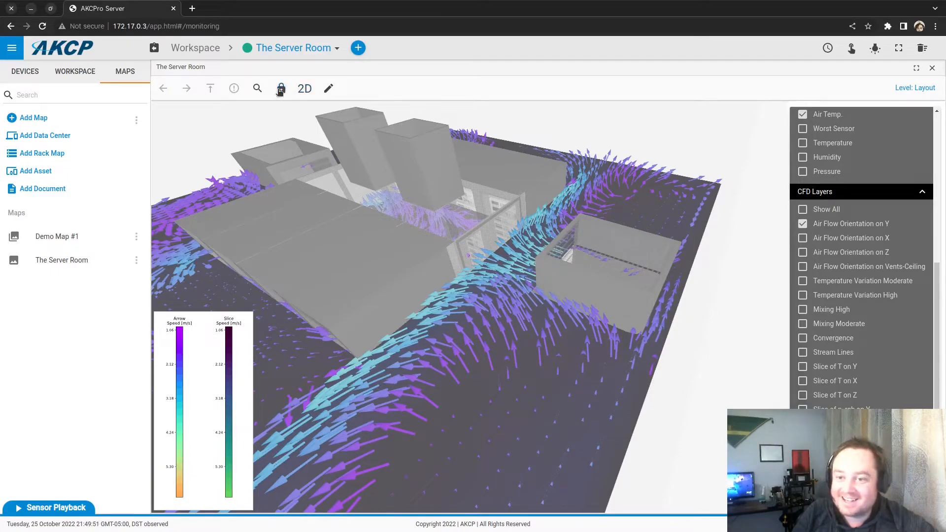
{"action": "left_click_drag", "start_coordinate": [606, 212], "coordinate": [650, 268]}
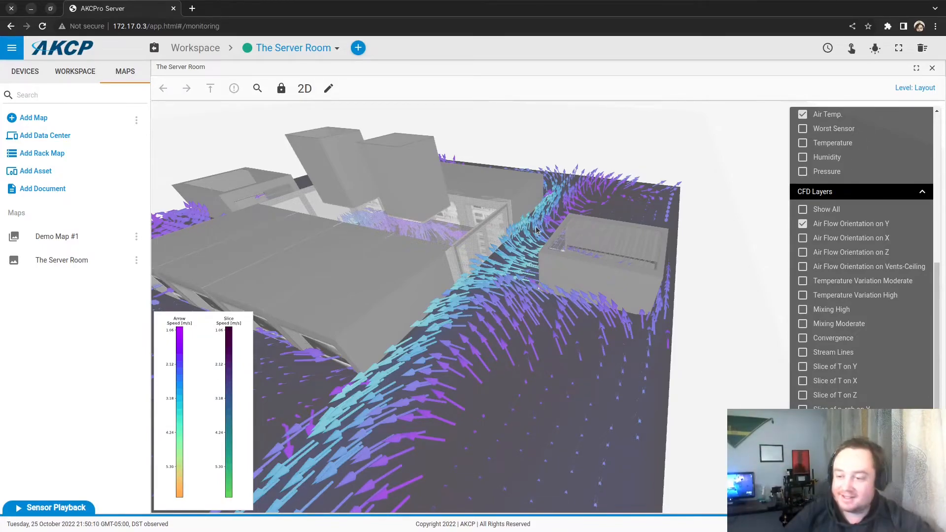
{"action": "right_click_drag", "start_coordinate": [507, 413], "coordinate": [504, 442]}
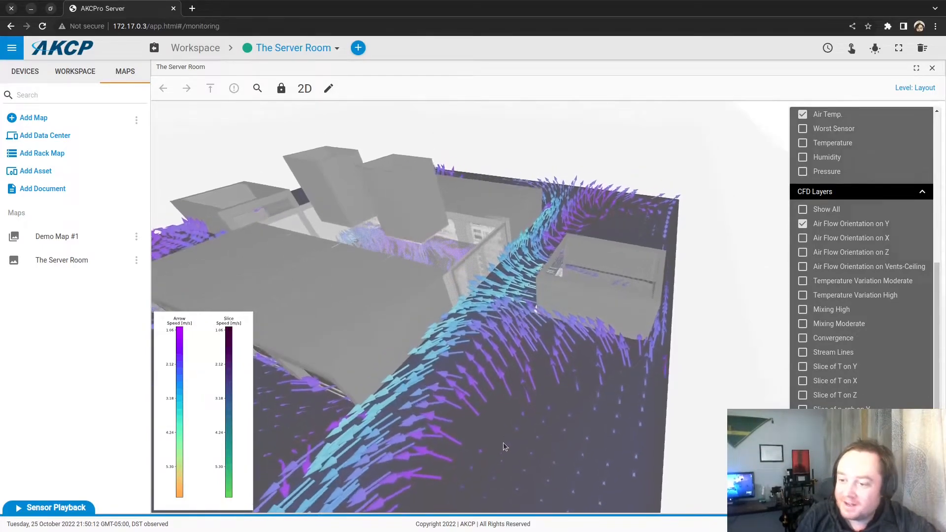
{"action": "left_click_drag", "start_coordinate": [555, 357], "coordinate": [544, 336]}
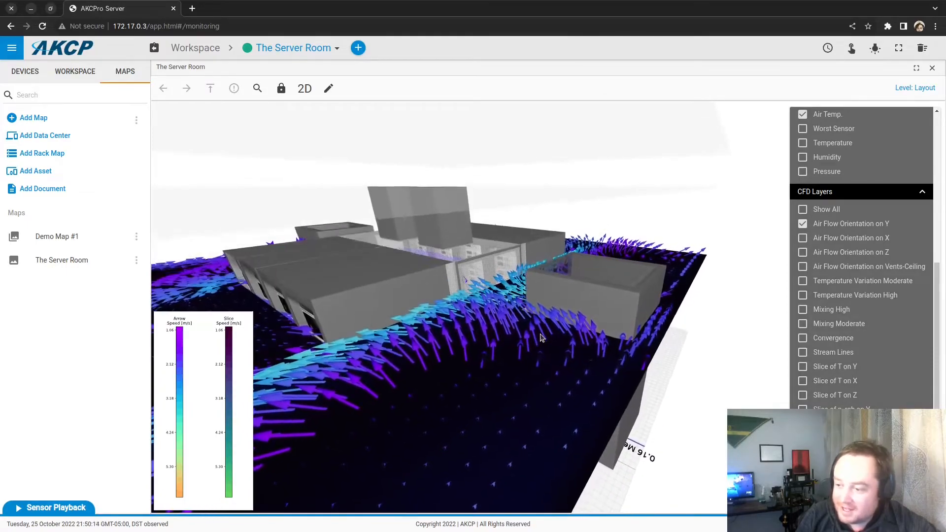
{"action": "left_click_drag", "start_coordinate": [559, 383], "coordinate": [570, 432]}
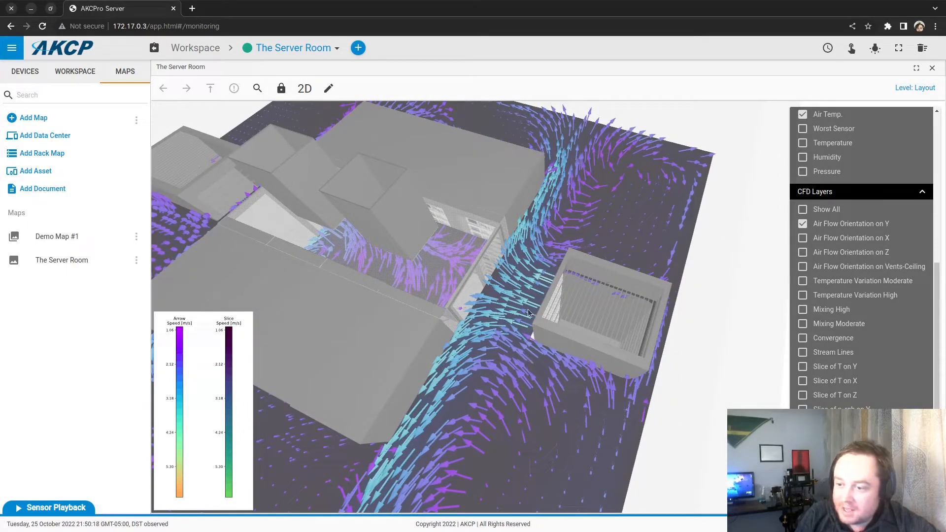
{"action": "left_click_drag", "start_coordinate": [633, 462], "coordinate": [634, 421]}
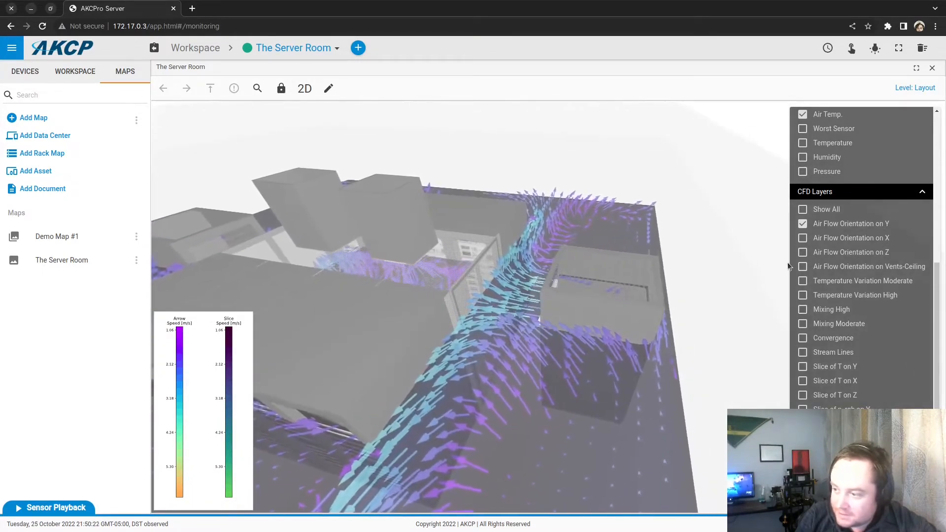
Step: Hide and re-show the Air Flow Orientation on Y arrows while orbiting around the racks and cooling unit
{"action": "left_click", "coordinate": [802, 223]}
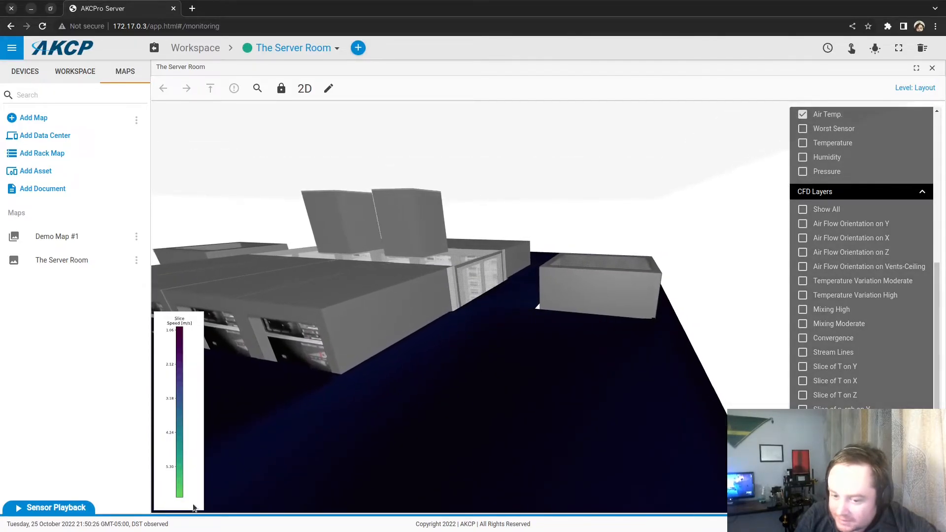
{"action": "scroll", "coordinate": [442, 410], "scroll_direction": "up", "scroll_amount": 3}
{"action": "left_click_drag", "start_coordinate": [448, 411], "coordinate": [420, 413]}
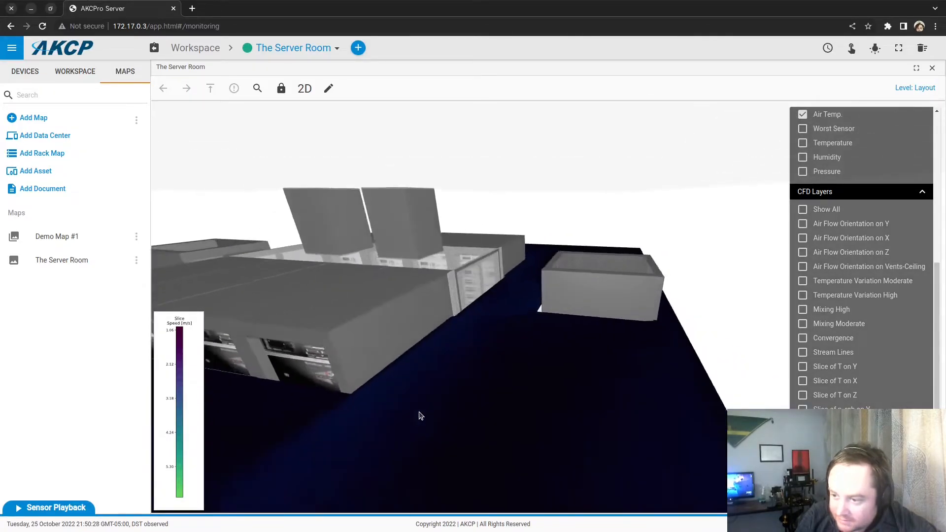
{"action": "left_click_drag", "start_coordinate": [480, 356], "coordinate": [548, 402]}
{"action": "left_click_drag", "start_coordinate": [606, 380], "coordinate": [552, 403]}
{"action": "scroll", "coordinate": [544, 380], "scroll_direction": "up", "scroll_amount": 3}
{"action": "scroll", "coordinate": [544, 388], "scroll_direction": "up", "scroll_amount": 3}
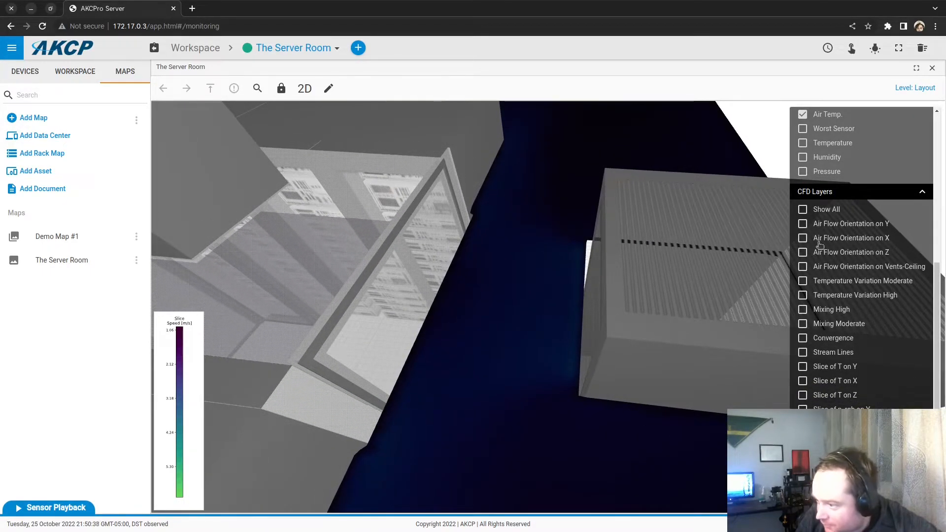
{"action": "left_click", "coordinate": [812, 226]}
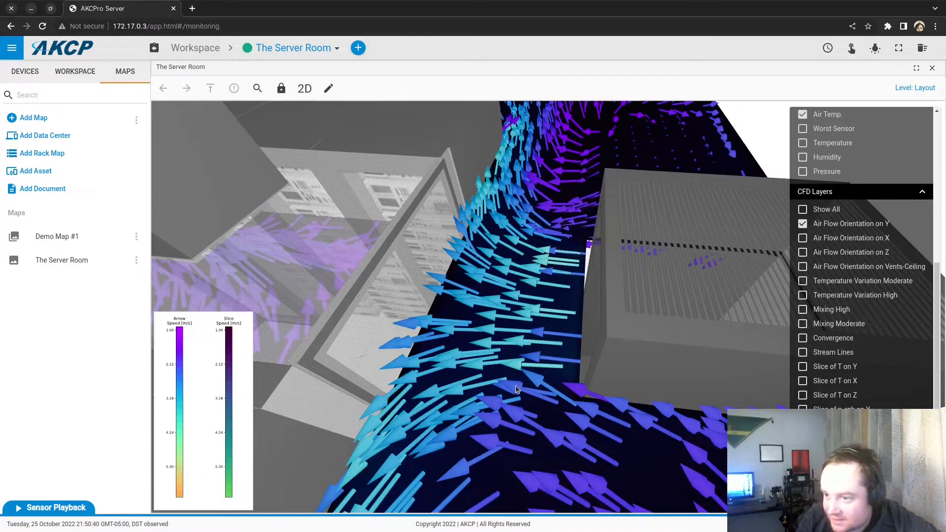
{"action": "mouse_move", "coordinate": [513, 371]}
{"action": "left_mouse_down"}
{"action": "mouse_move", "coordinate": [519, 360]}
{"action": "mouse_move", "coordinate": [522, 384]}
{"action": "left_mouse_up"}
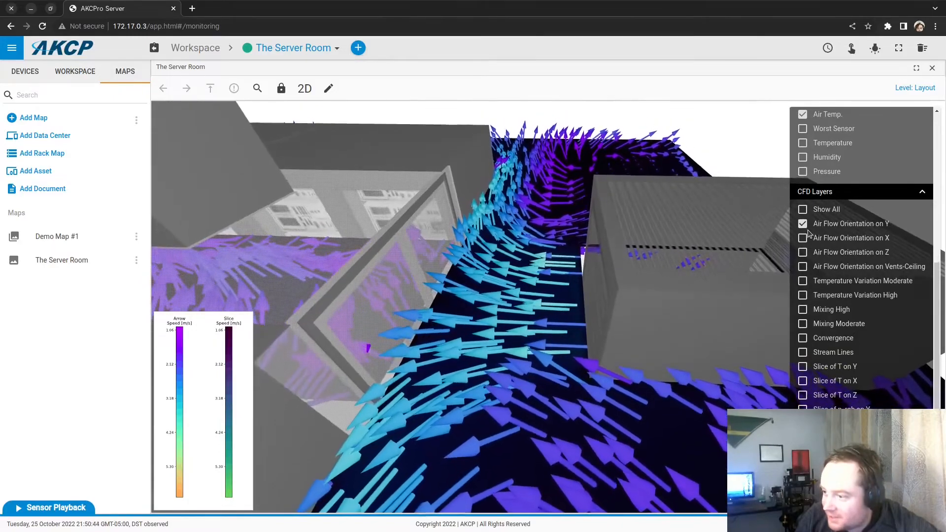
Step: Replace the Y airflow arrows with Air Flow Orientation on X, swap the speed slice to vertical, then hide it
{"action": "left_click", "coordinate": [804, 227]}
{"action": "left_click", "coordinate": [803, 238]}
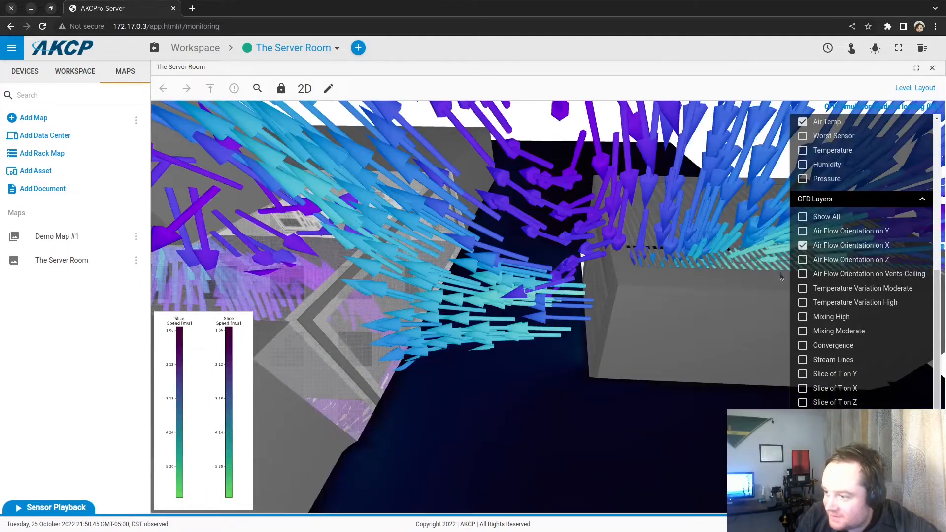
{"action": "left_click", "coordinate": [803, 452]}
{"action": "left_click", "coordinate": [803, 467]}
{"action": "left_click_drag", "start_coordinate": [698, 456], "coordinate": [519, 374]}
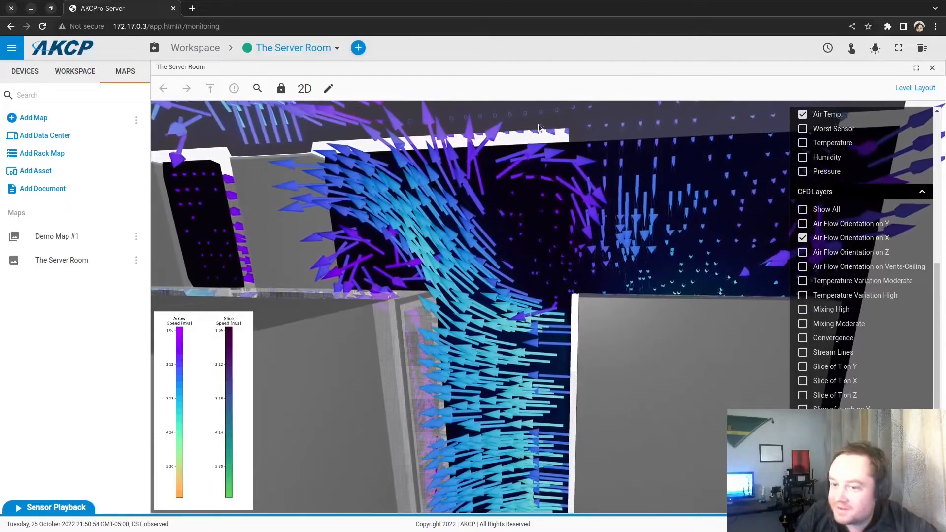
{"action": "left_click_drag", "start_coordinate": [536, 311], "coordinate": [454, 271]}
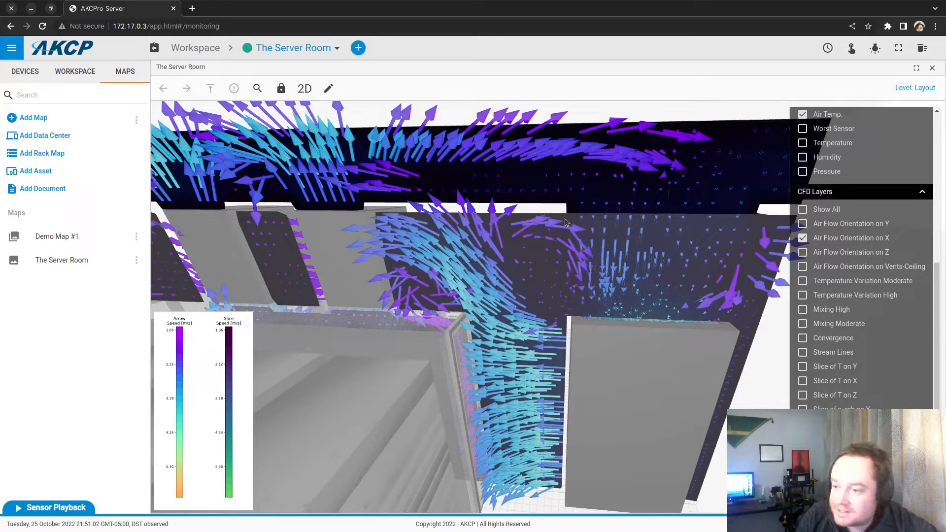
{"action": "left_click_drag", "start_coordinate": [347, 246], "coordinate": [462, 164]}
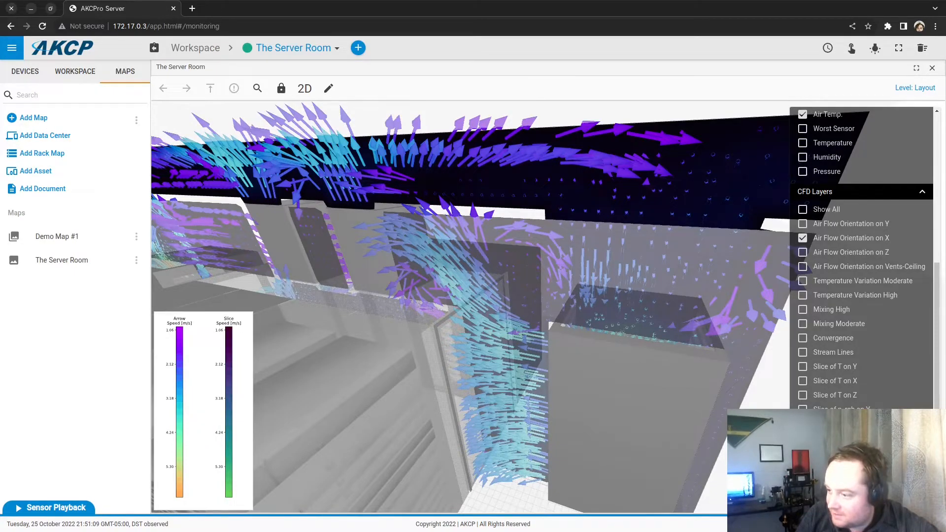
{"action": "left_click", "coordinate": [808, 408]}
{"action": "left_click_drag", "start_coordinate": [563, 463], "coordinate": [528, 513]}
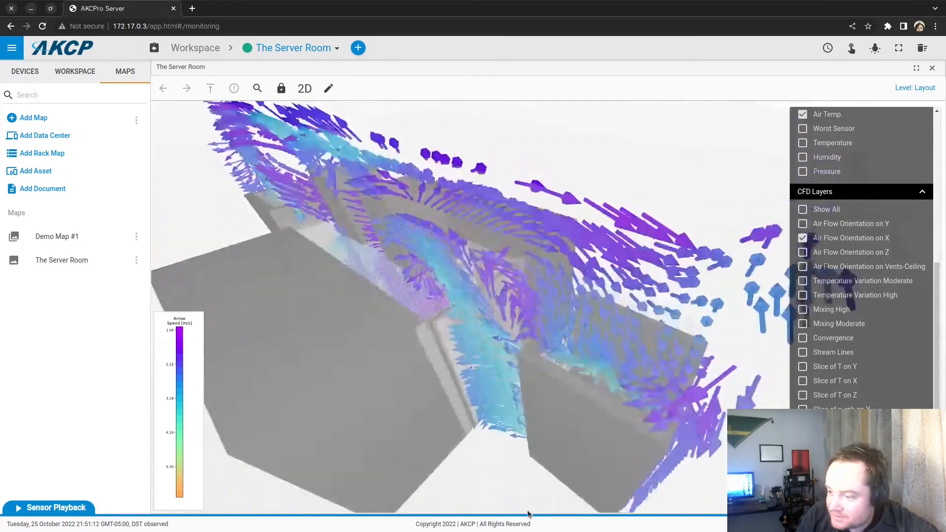
Step: Show the Slice of T on Y temperature layer and hide the X airflow arrows
{"action": "left_click", "coordinate": [802, 370]}
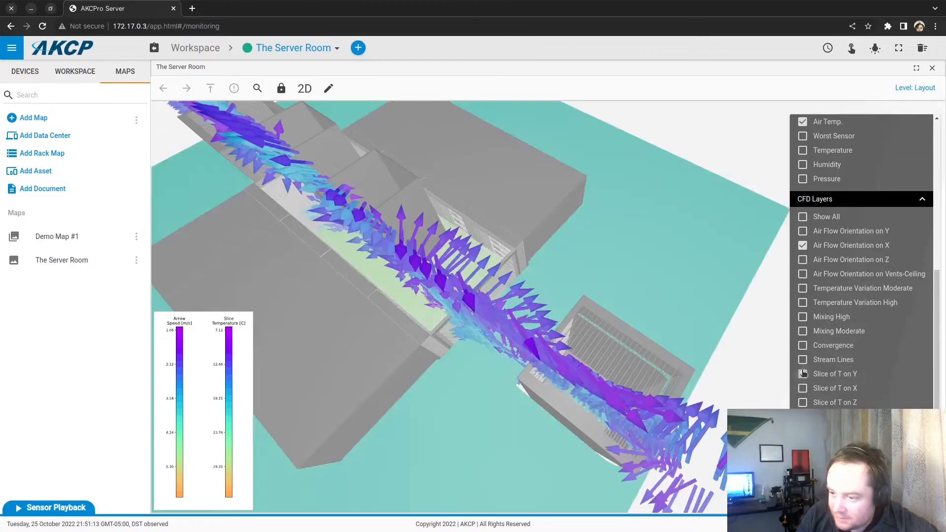
{"action": "left_click", "coordinate": [806, 236]}
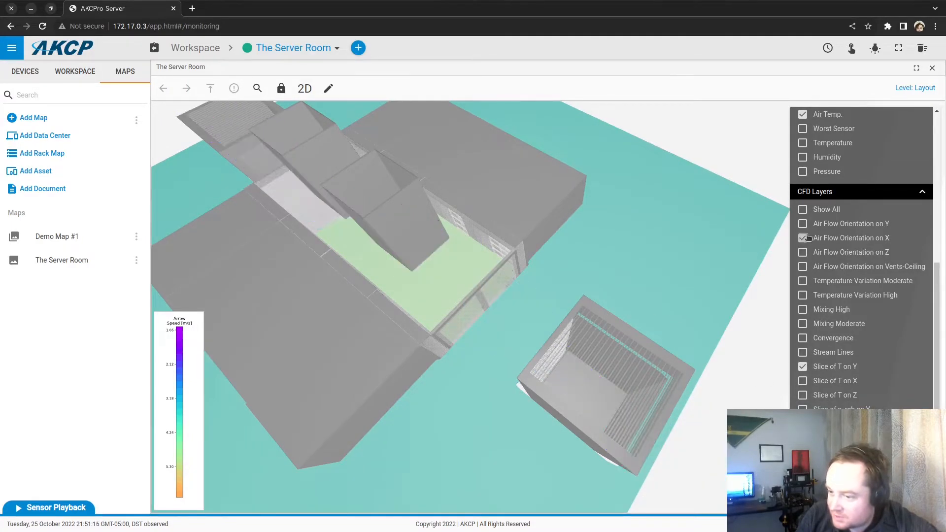
{"action": "scroll", "coordinate": [643, 273], "scroll_direction": "up", "scroll_amount": 3}
{"action": "left_click_drag", "start_coordinate": [654, 267], "coordinate": [650, 232]}
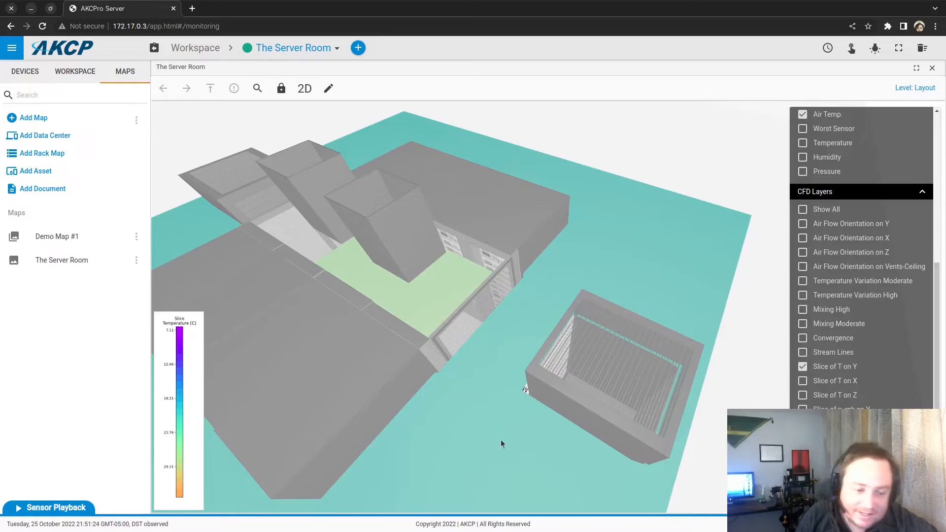
{"action": "left_click_drag", "start_coordinate": [483, 466], "coordinate": [494, 459]}
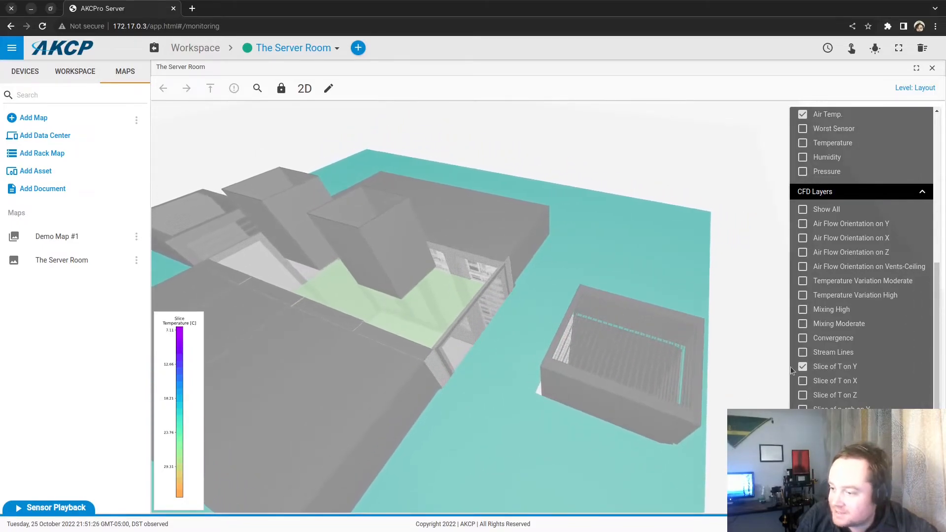
Step: Swap Slice of T on Y for Slice of T on X and orbit over the rack to inspect it
{"action": "left_click", "coordinate": [803, 367]}
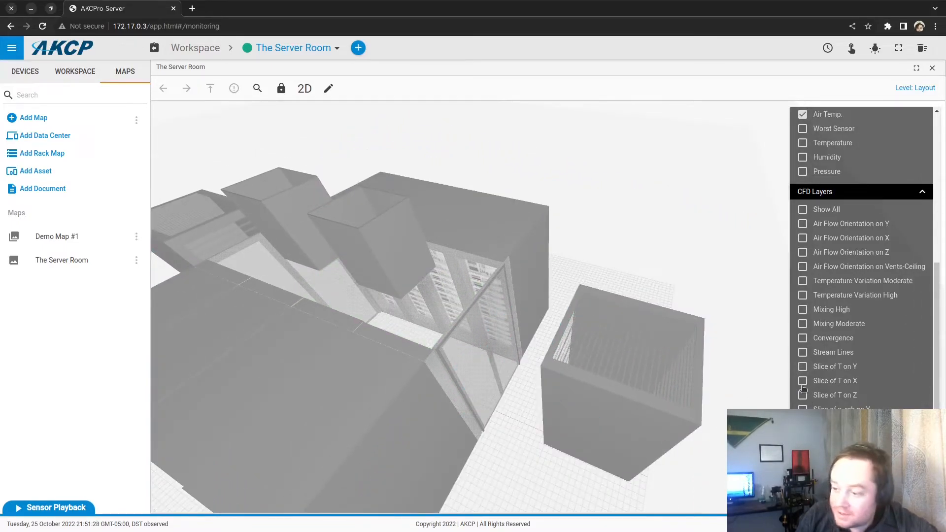
{"action": "left_click", "coordinate": [803, 383]}
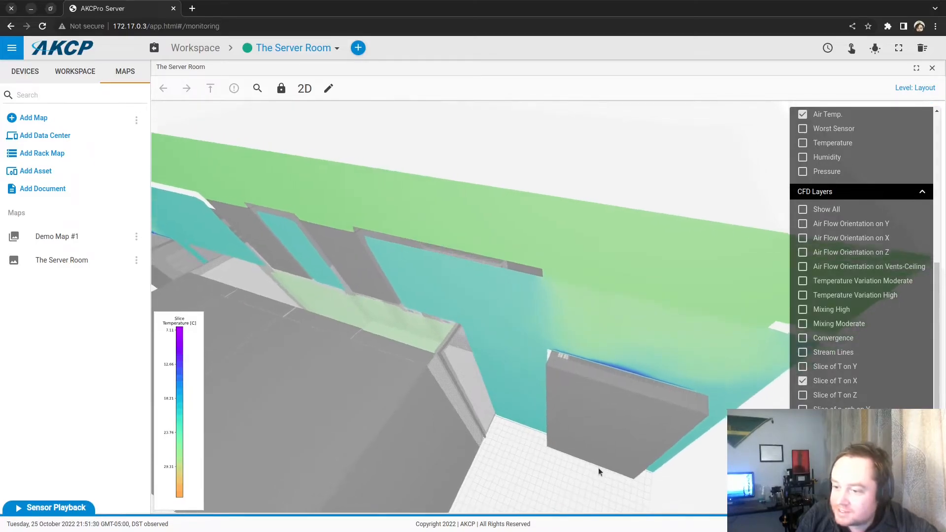
{"action": "mouse_move", "coordinate": [613, 449]}
{"action": "left_mouse_down"}
{"action": "mouse_move", "coordinate": [597, 454]}
{"action": "mouse_move", "coordinate": [605, 465]}
{"action": "left_mouse_up"}
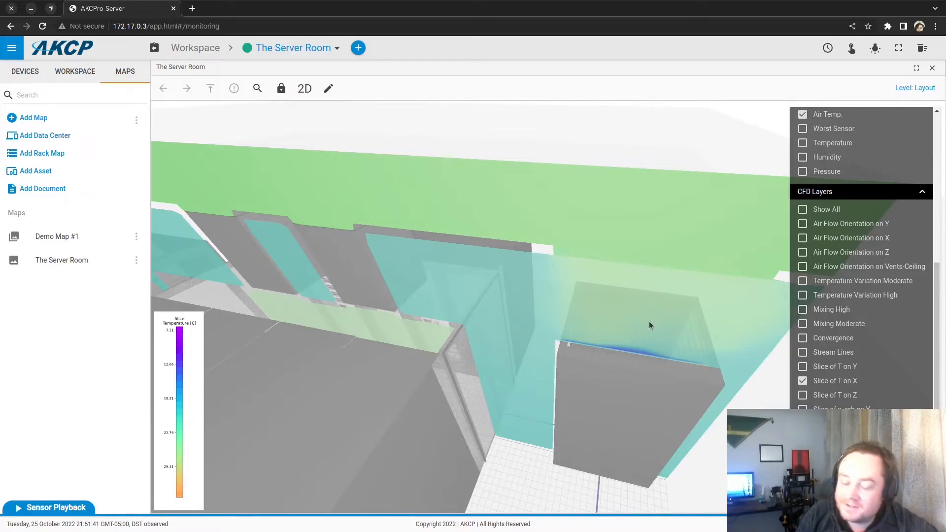
{"action": "mouse_move", "coordinate": [639, 344]}
{"action": "left_mouse_down"}
{"action": "mouse_move", "coordinate": [635, 322]}
{"action": "mouse_move", "coordinate": [635, 353]}
{"action": "mouse_move", "coordinate": [646, 332]}
{"action": "mouse_move", "coordinate": [624, 357]}
{"action": "mouse_move", "coordinate": [643, 356]}
{"action": "left_mouse_up"}
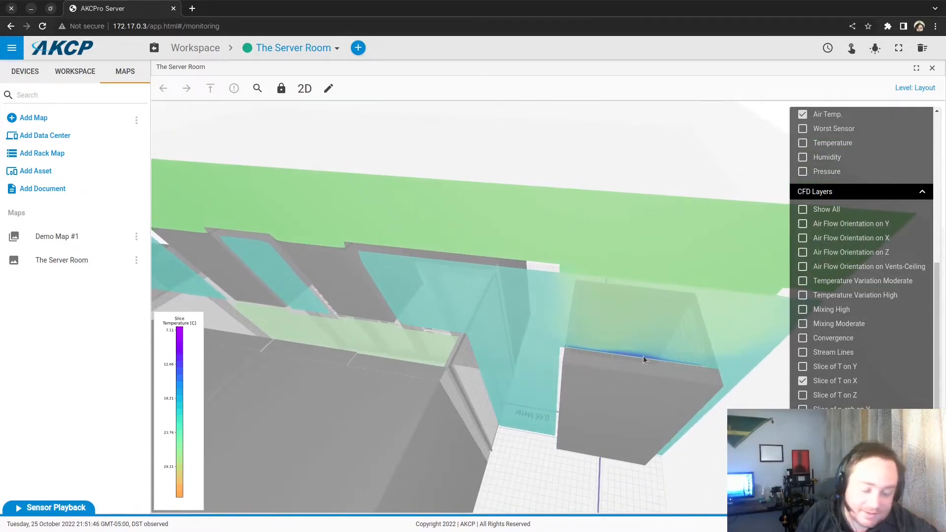
Step: Switch the airflow arrows to Z orientation and check the slide door and room information
{"action": "left_click", "coordinate": [803, 225]}
{"action": "left_click", "coordinate": [803, 225]}
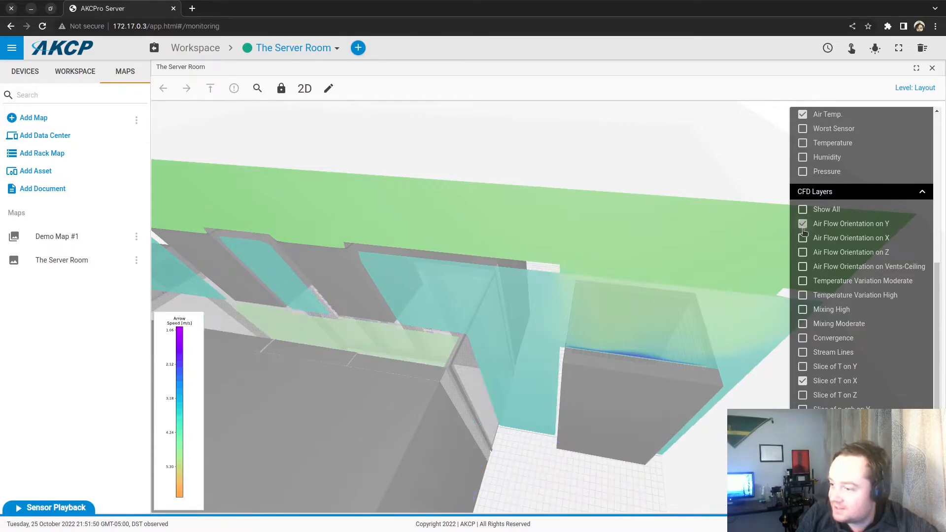
{"action": "left_click", "coordinate": [803, 252]}
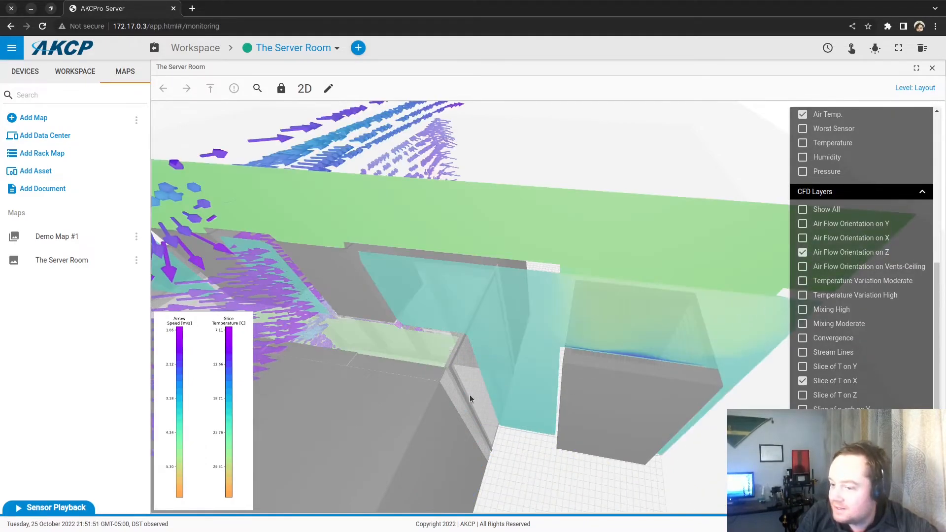
{"action": "left_click", "coordinate": [754, 261]}
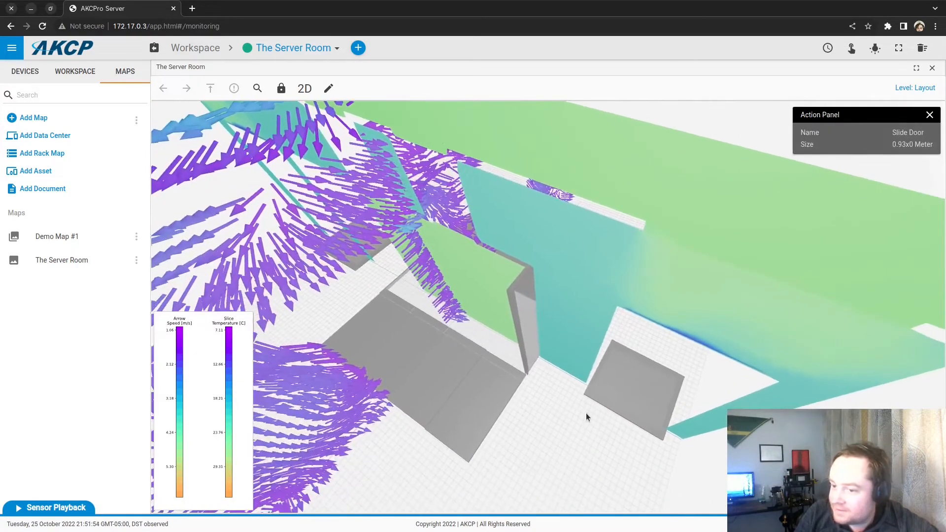
{"action": "left_click", "coordinate": [578, 424]}
{"action": "left_click_drag", "start_coordinate": [562, 447], "coordinate": [539, 414]}
Step: Swap between the lower airflow arrow layers in the CFD Layers list, dropping the first one
{"action": "left_click", "coordinate": [804, 364]}
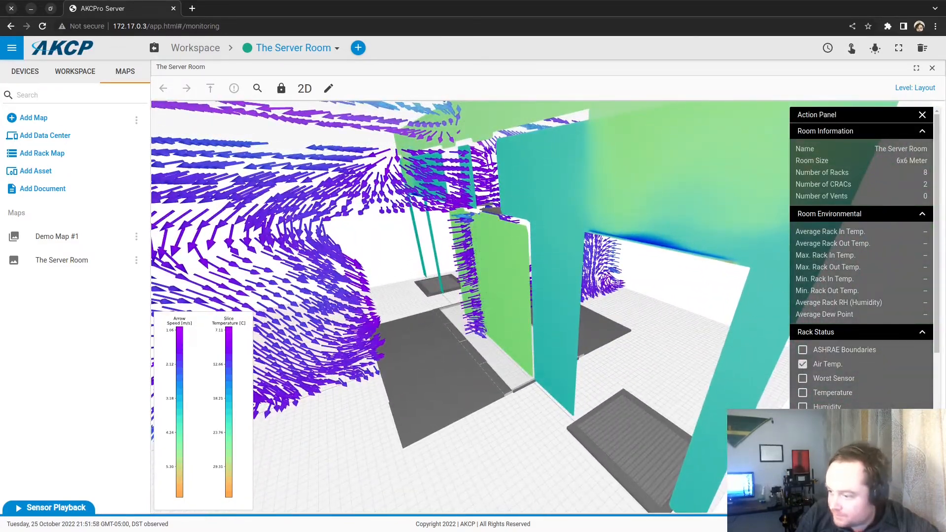
{"action": "scroll", "coordinate": [862, 258], "scroll_direction": "down", "scroll_amount": 2}
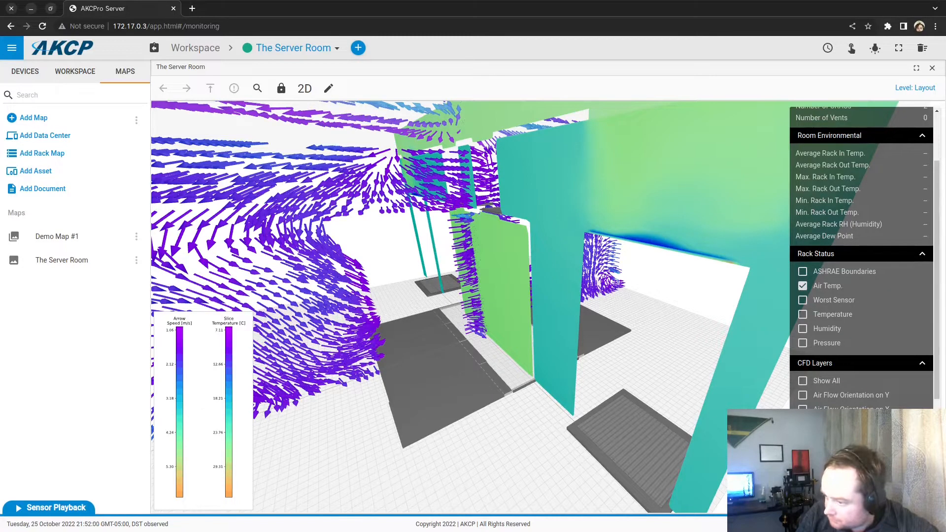
{"action": "left_click", "coordinate": [803, 424]}
{"action": "left_click", "coordinate": [803, 424]}
{"action": "left_click", "coordinate": [803, 411]}
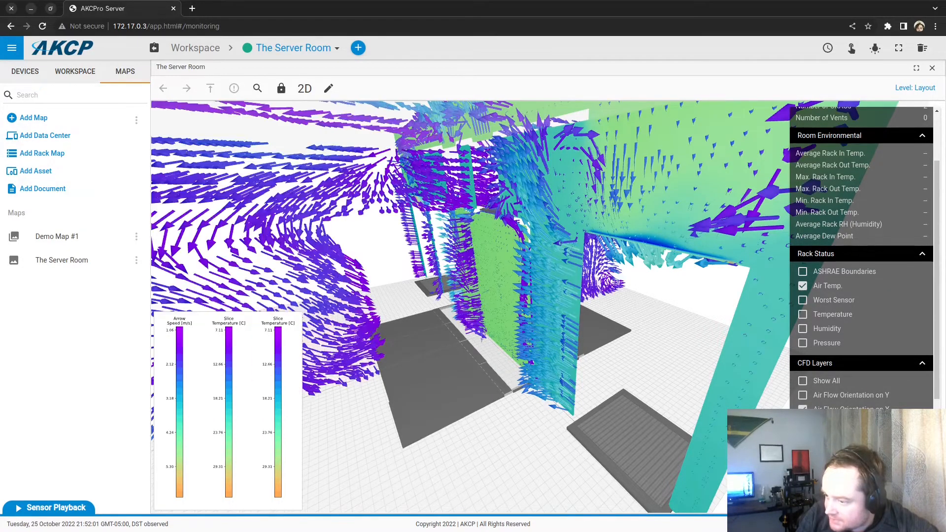
{"action": "left_click", "coordinate": [803, 423]}
{"action": "left_click_drag", "start_coordinate": [603, 458], "coordinate": [578, 415]}
{"action": "scroll", "coordinate": [571, 410], "scroll_direction": "down", "scroll_amount": 4}
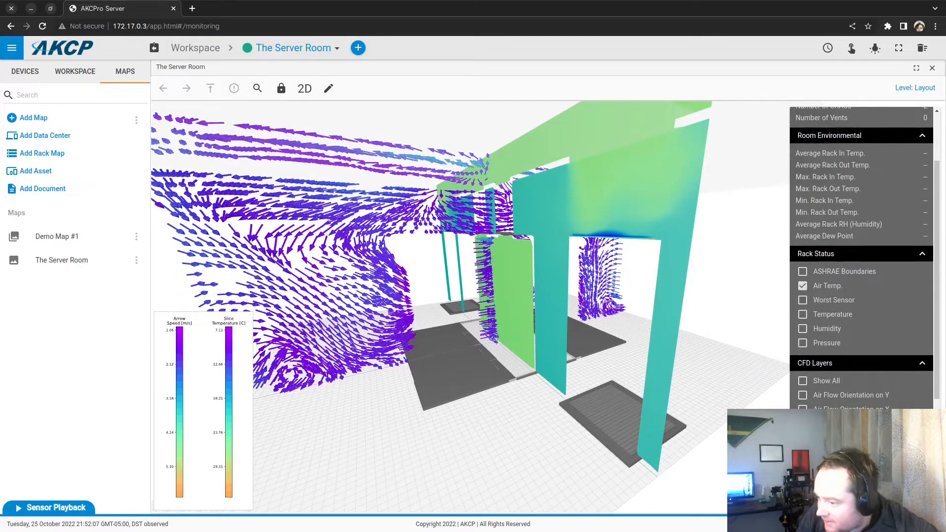
{"action": "scroll", "coordinate": [862, 257], "scroll_direction": "down", "scroll_amount": 3}
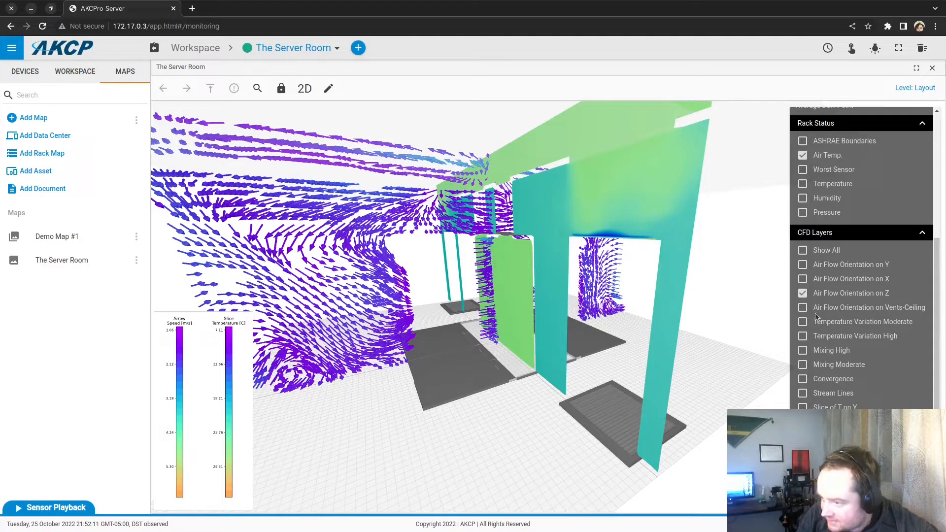
Step: Toggle the Z airflow arrows off and back on, orbit the room, then turn off Slice of T on Z
{"action": "left_click", "coordinate": [803, 295]}
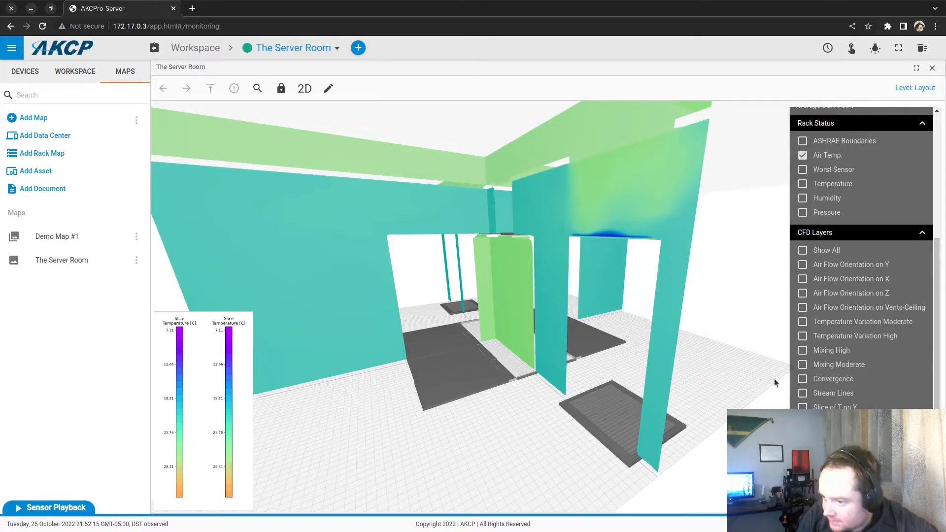
{"action": "left_click", "coordinate": [803, 294]}
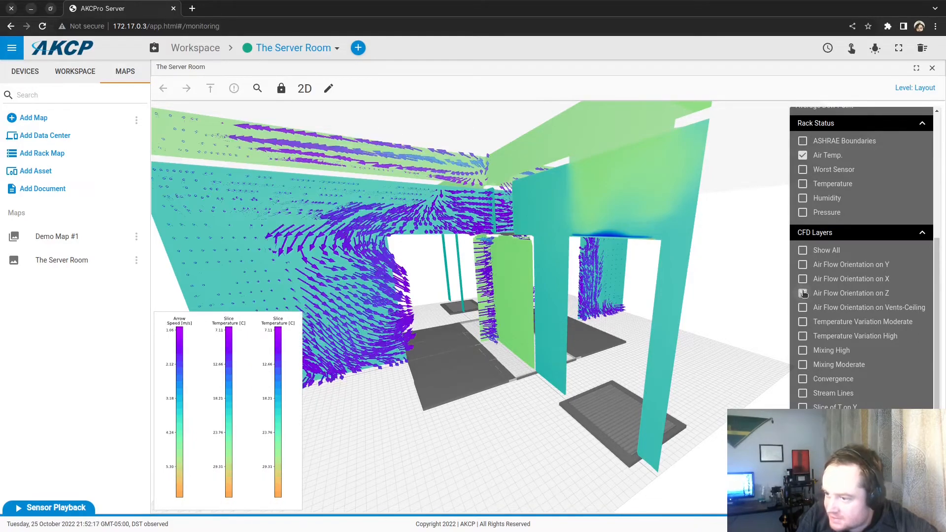
{"action": "left_click_drag", "start_coordinate": [554, 433], "coordinate": [579, 434]}
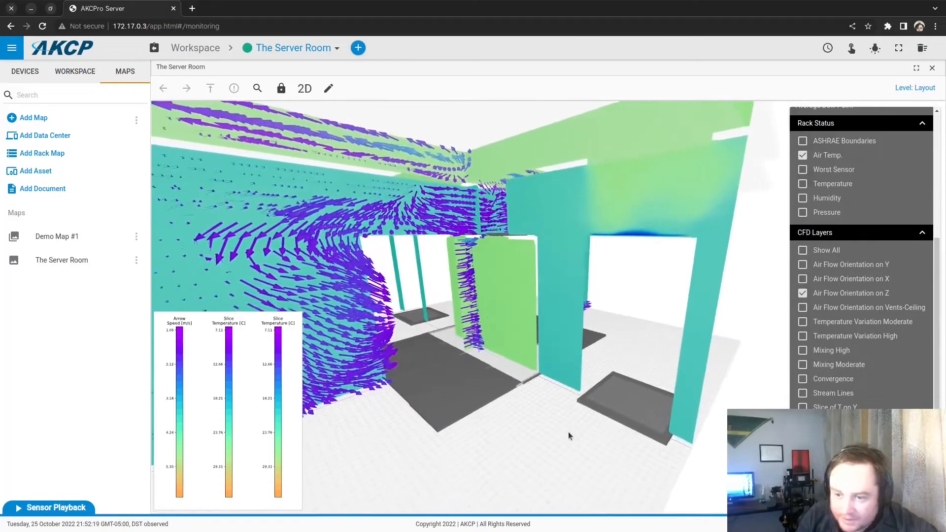
{"action": "scroll", "coordinate": [568, 433], "scroll_direction": "up", "scroll_amount": 3}
{"action": "scroll", "coordinate": [654, 421], "scroll_direction": "up", "scroll_amount": 3}
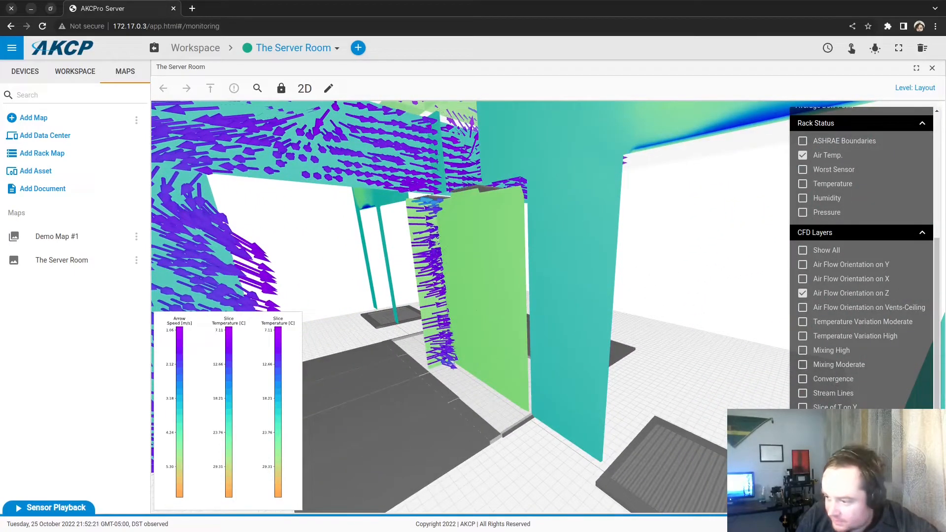
{"action": "left_click_drag", "start_coordinate": [668, 417], "coordinate": [634, 415]}
{"action": "left_click_drag", "start_coordinate": [569, 424], "coordinate": [457, 280]}
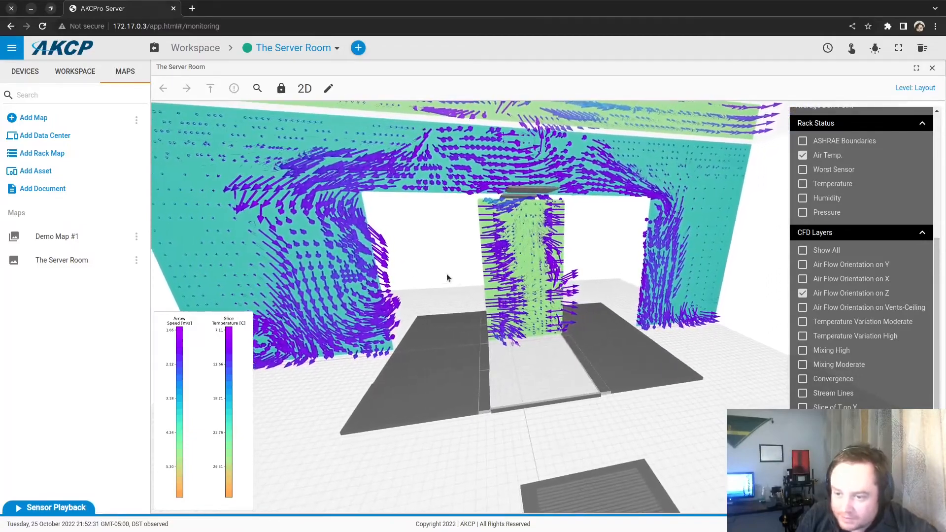
{"action": "left_click_drag", "start_coordinate": [639, 487], "coordinate": [761, 396]}
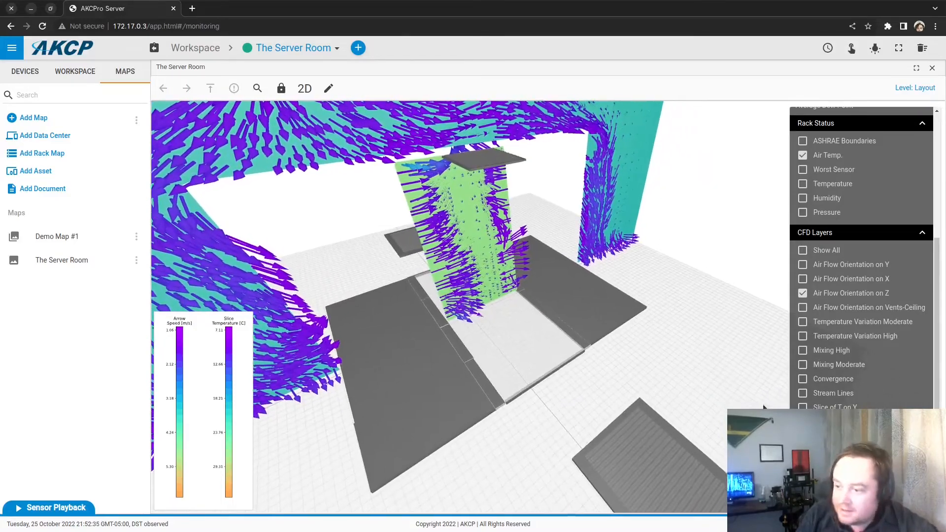
{"action": "scroll", "coordinate": [803, 389], "scroll_direction": "down", "scroll_amount": 1}
{"action": "left_click", "coordinate": [803, 395]}
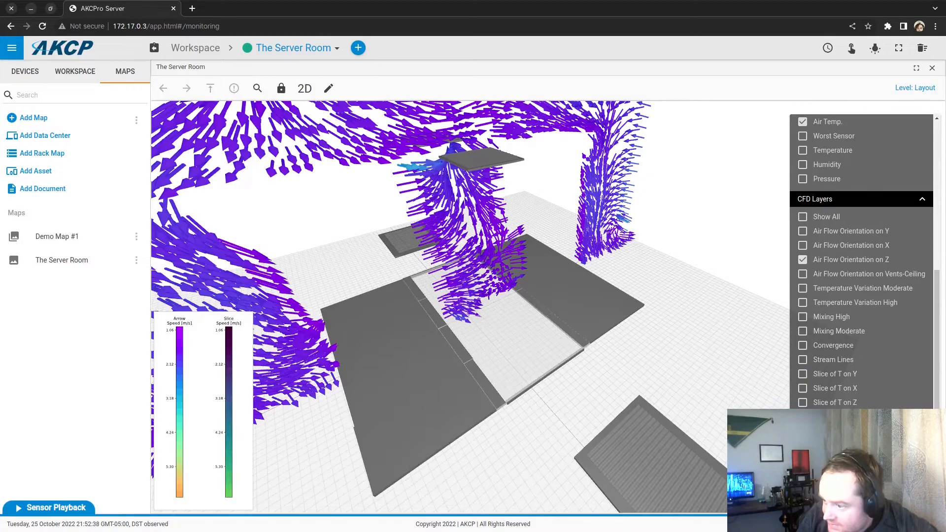
Step: Replace the Z arrows with Vents-Ceiling airflow, orbit to review the vent arrows, then switch it off
{"action": "left_click", "coordinate": [803, 253]}
{"action": "left_click", "coordinate": [802, 267]}
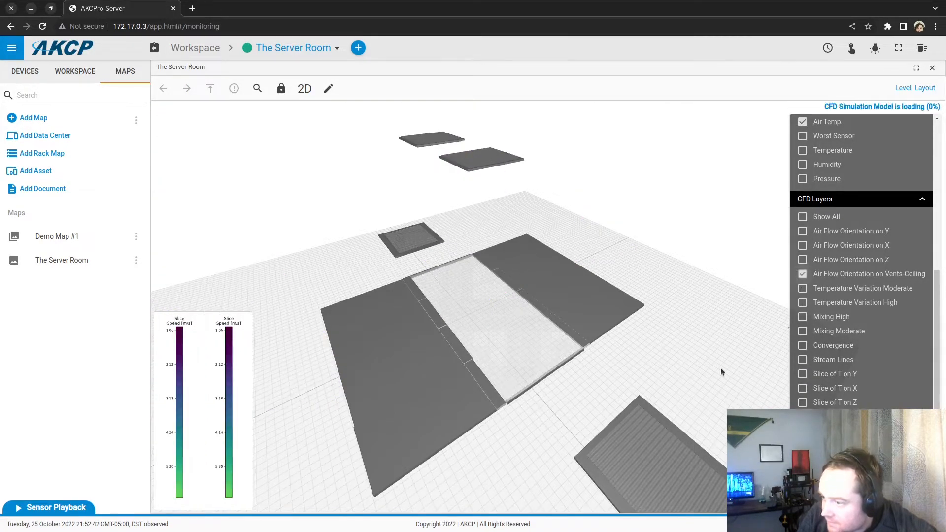
{"action": "left_click_drag", "start_coordinate": [659, 407], "coordinate": [667, 340]}
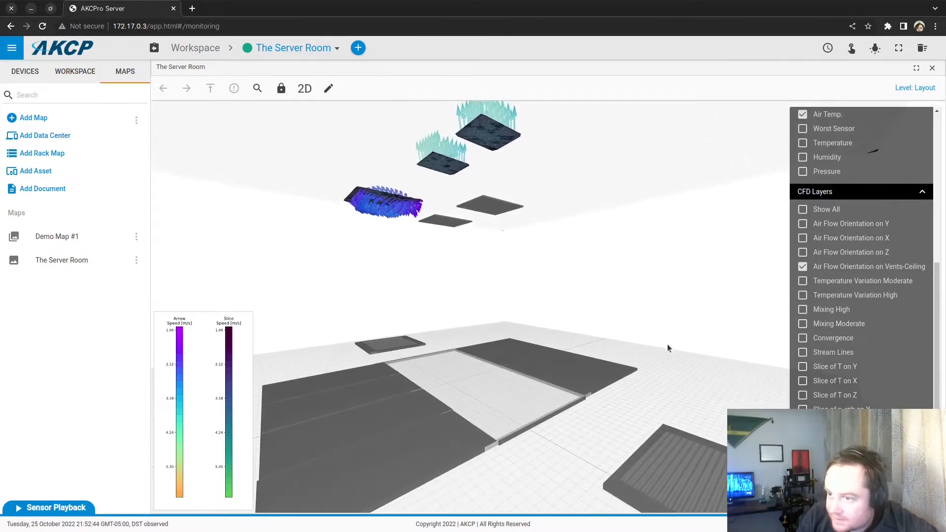
{"action": "scroll", "coordinate": [662, 268], "scroll_direction": "up", "scroll_amount": 3}
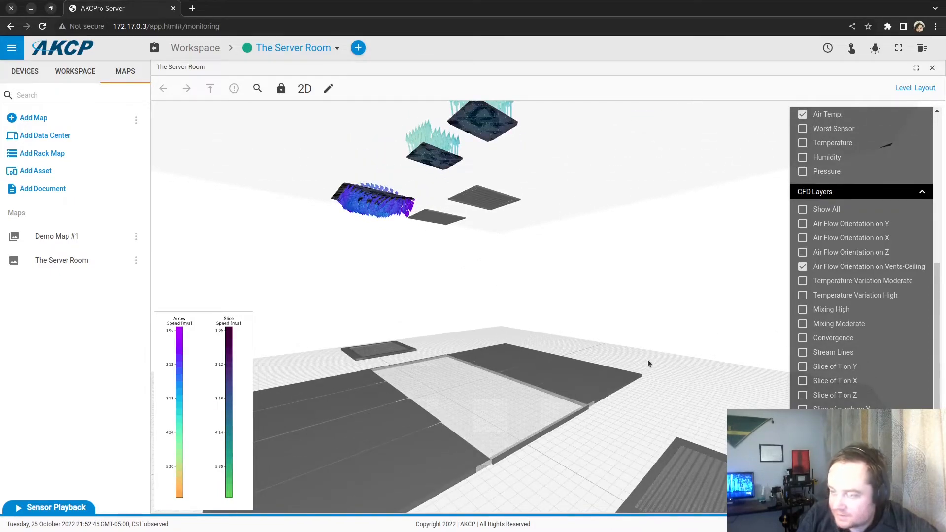
{"action": "mouse_move", "coordinate": [658, 336]}
{"action": "left_mouse_down"}
{"action": "mouse_move", "coordinate": [652, 398]}
{"action": "mouse_move", "coordinate": [661, 351]}
{"action": "mouse_move", "coordinate": [650, 346]}
{"action": "left_mouse_up"}
{"action": "right_click_drag", "start_coordinate": [582, 360], "coordinate": [709, 306]}
{"action": "left_click", "coordinate": [710, 310]}
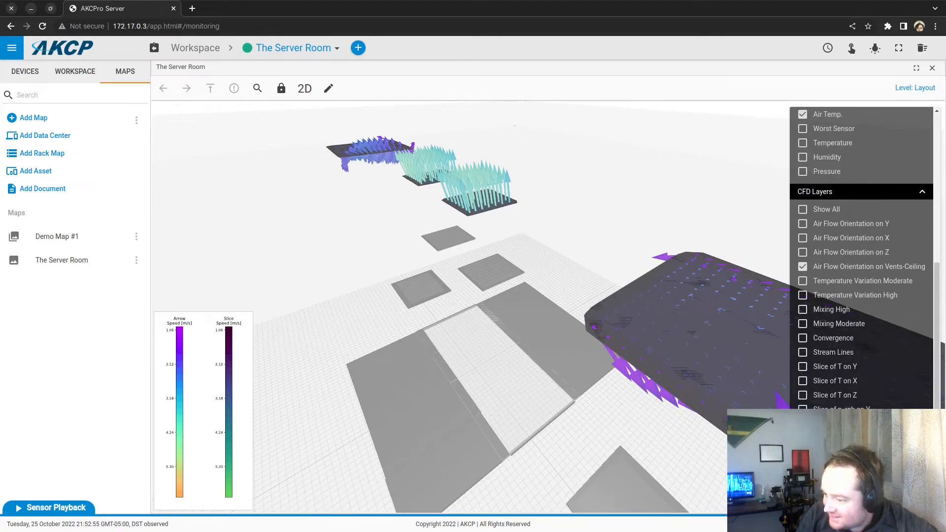
{"action": "left_click_drag", "start_coordinate": [584, 377], "coordinate": [788, 304]}
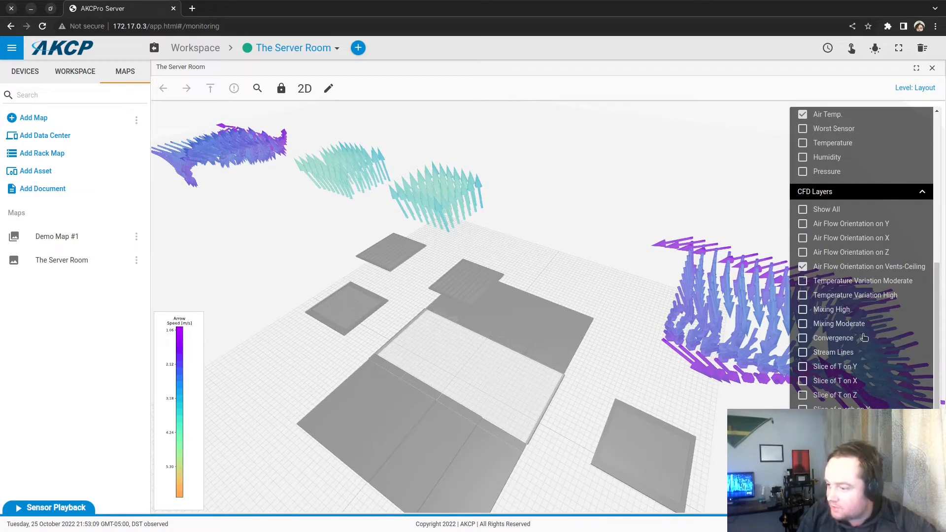
{"action": "left_click", "coordinate": [802, 266]}
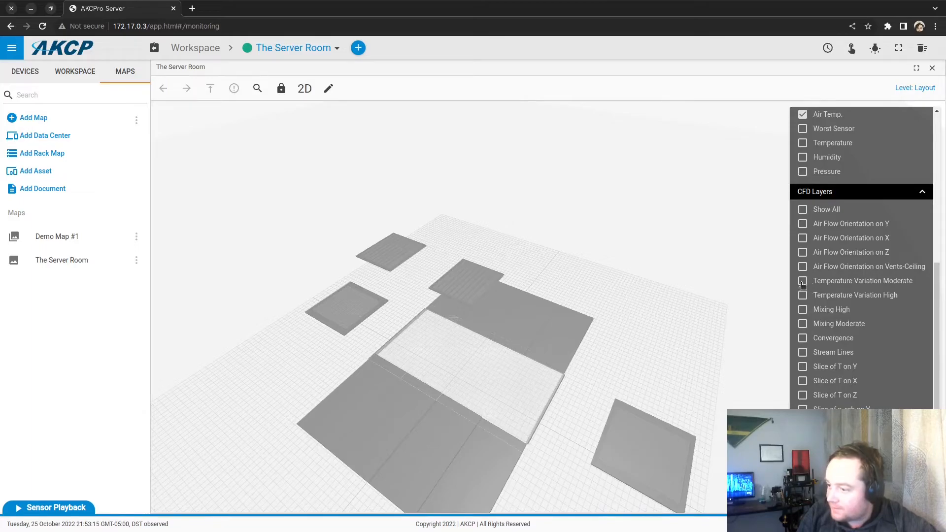
{"action": "left_click_drag", "start_coordinate": [704, 353], "coordinate": [696, 346]}
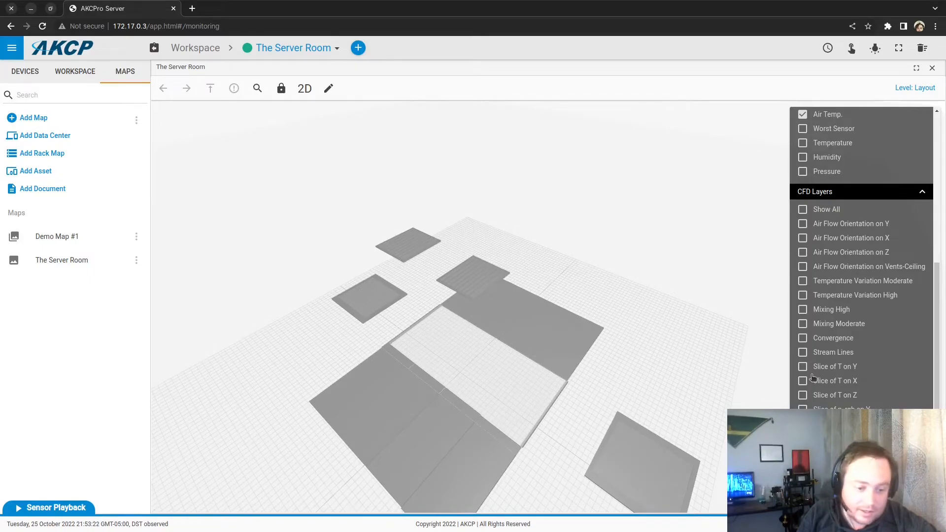
Step: Turn on Temperature Variation Moderate, then orbit and zoom out around the red warm-air surface
{"action": "left_click", "coordinate": [804, 282]}
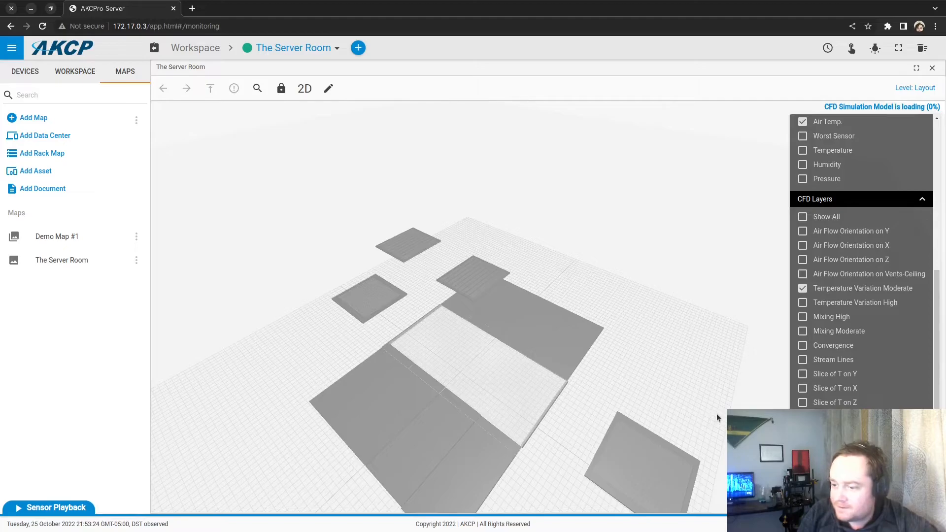
{"action": "left_click_drag", "start_coordinate": [767, 378], "coordinate": [730, 396]}
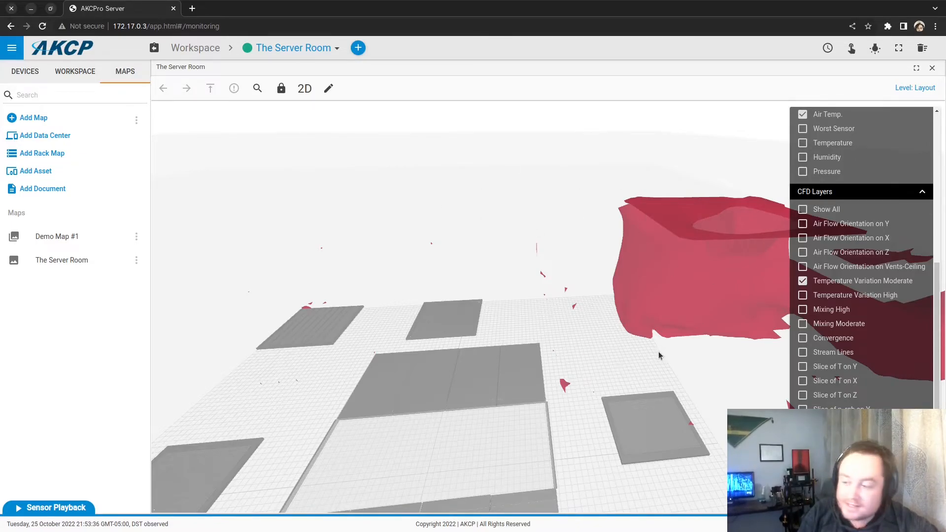
{"action": "left_click_drag", "start_coordinate": [687, 358], "coordinate": [304, 288]}
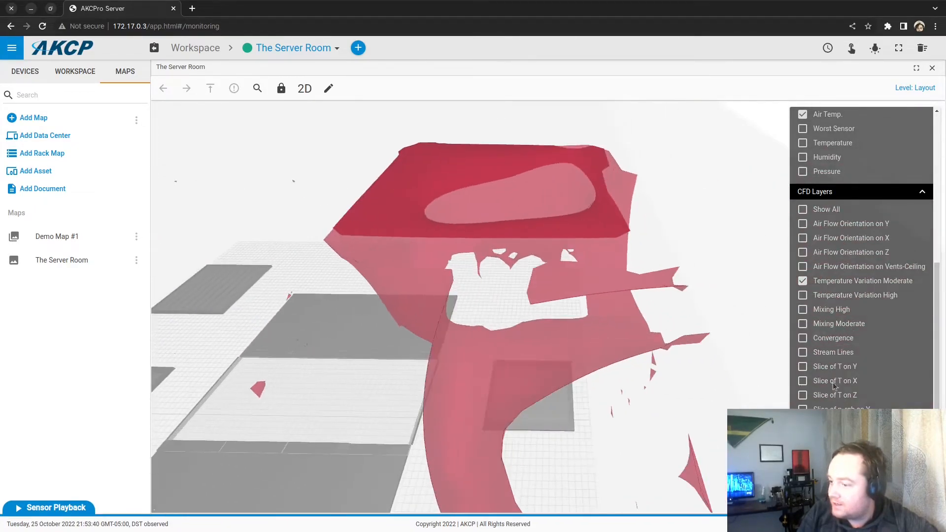
{"action": "left_click_drag", "start_coordinate": [552, 356], "coordinate": [496, 342]}
{"action": "scroll", "coordinate": [495, 342], "scroll_direction": "down", "scroll_amount": 5}
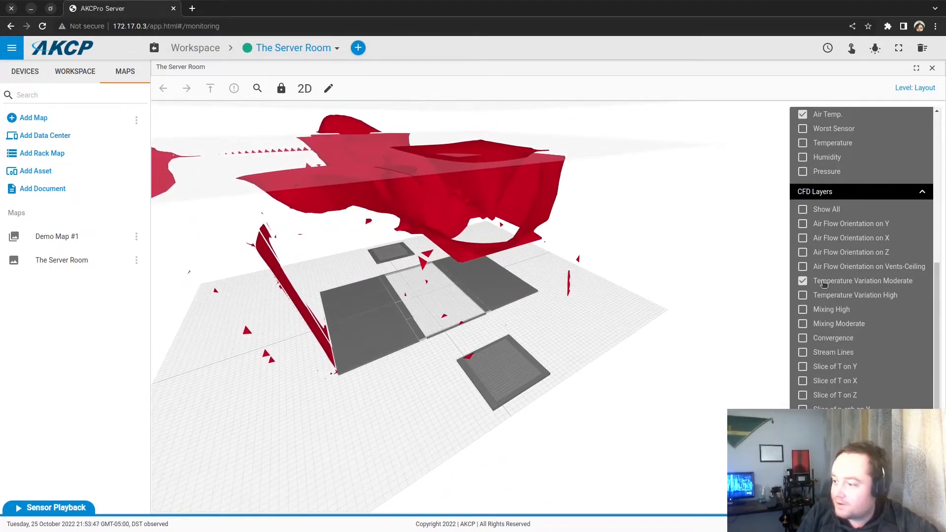
Step: Swap to Temperature Variation High, orbit around its red hot-air volume, then hide it
{"action": "left_click", "coordinate": [804, 297]}
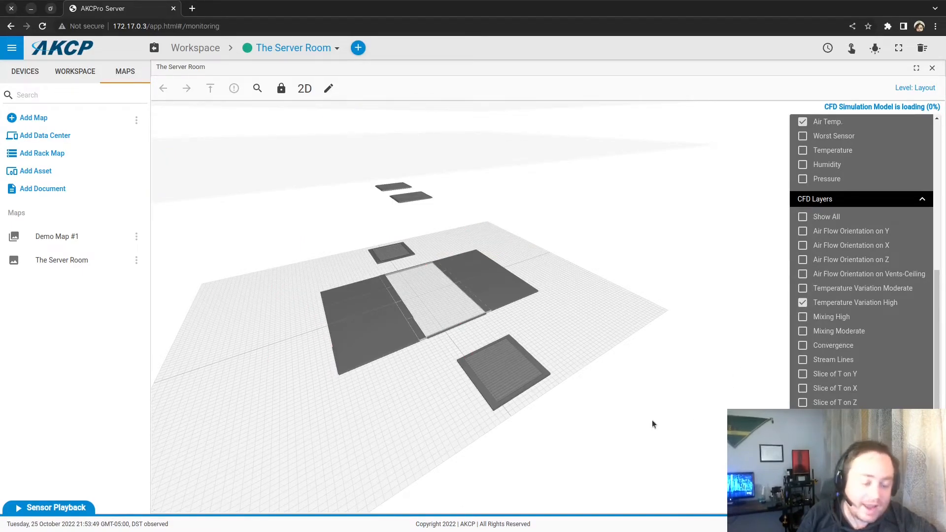
{"action": "mouse_move", "coordinate": [607, 406]}
{"action": "left_mouse_down"}
{"action": "mouse_move", "coordinate": [628, 393]}
{"action": "mouse_move", "coordinate": [621, 406]}
{"action": "left_mouse_up"}
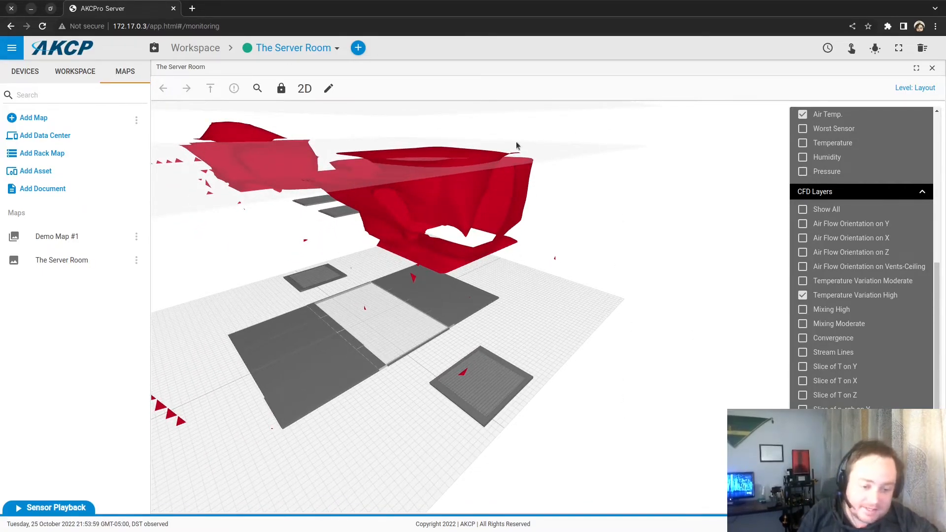
{"action": "left_click_drag", "start_coordinate": [567, 320], "coordinate": [429, 425]}
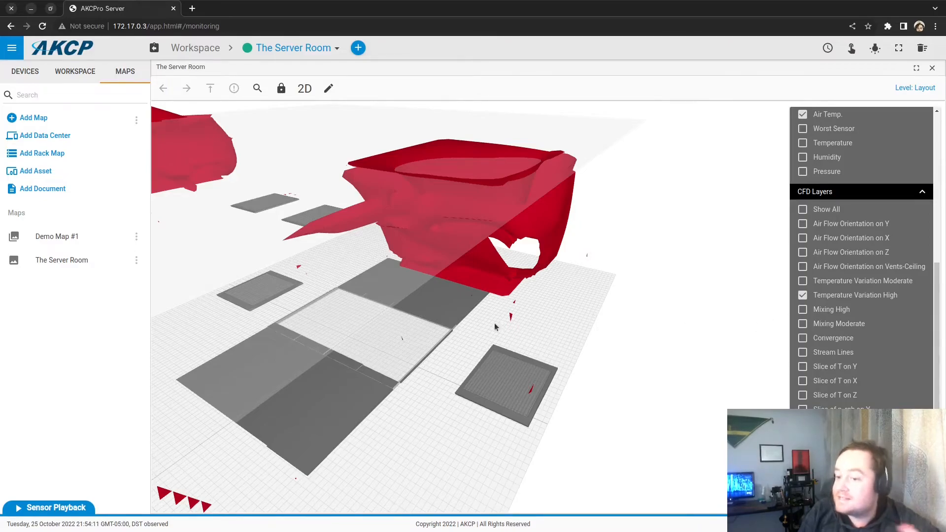
{"action": "left_click", "coordinate": [803, 297]}
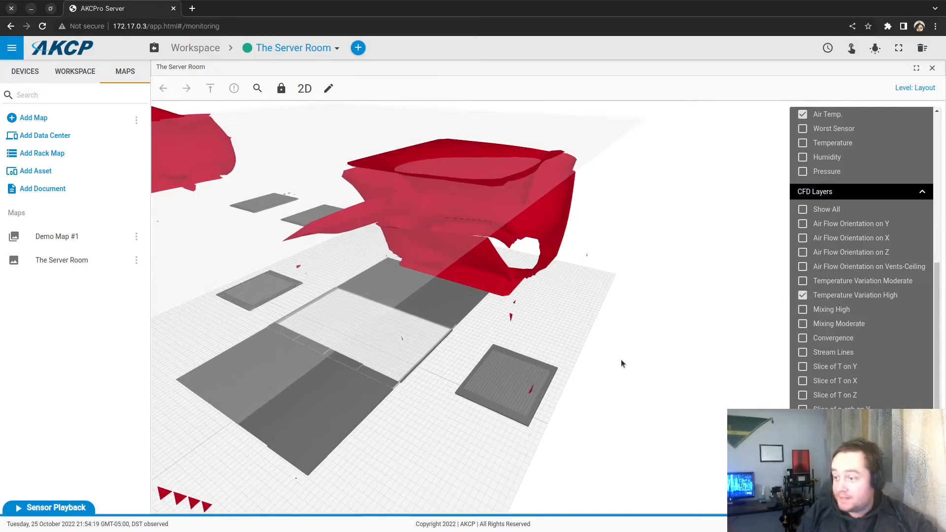
{"action": "left_click_drag", "start_coordinate": [622, 360], "coordinate": [704, 392]}
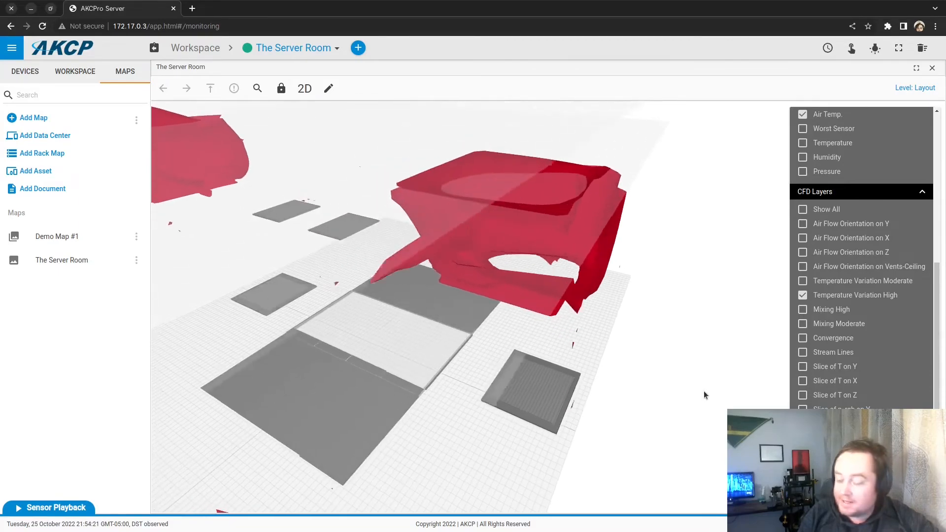
{"action": "left_click", "coordinate": [801, 295]}
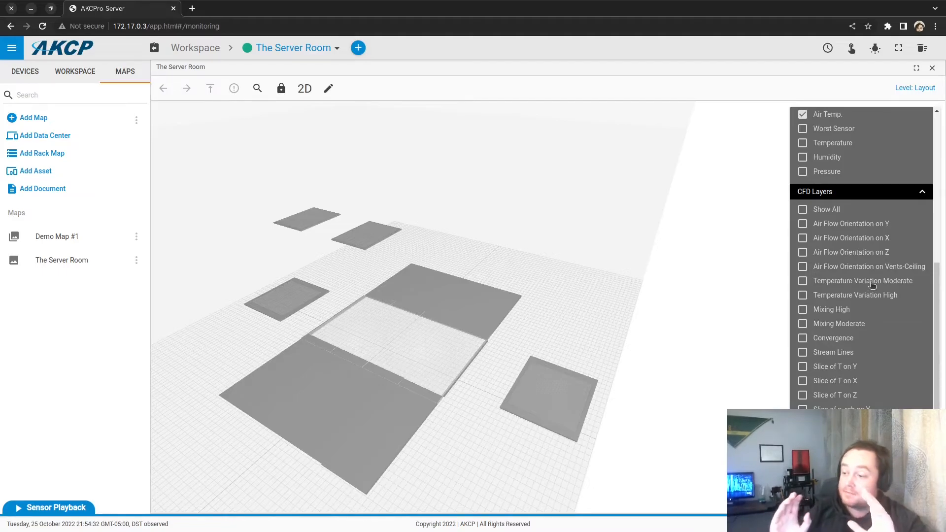
{"action": "left_click", "coordinate": [803, 366]}
{"action": "left_click", "coordinate": [805, 367]}
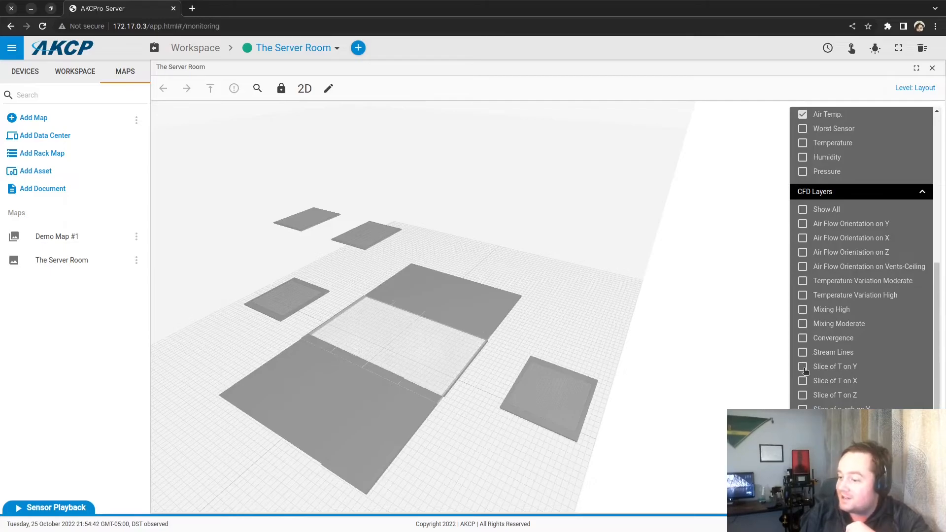
{"action": "left_click_drag", "start_coordinate": [629, 416], "coordinate": [545, 359]}
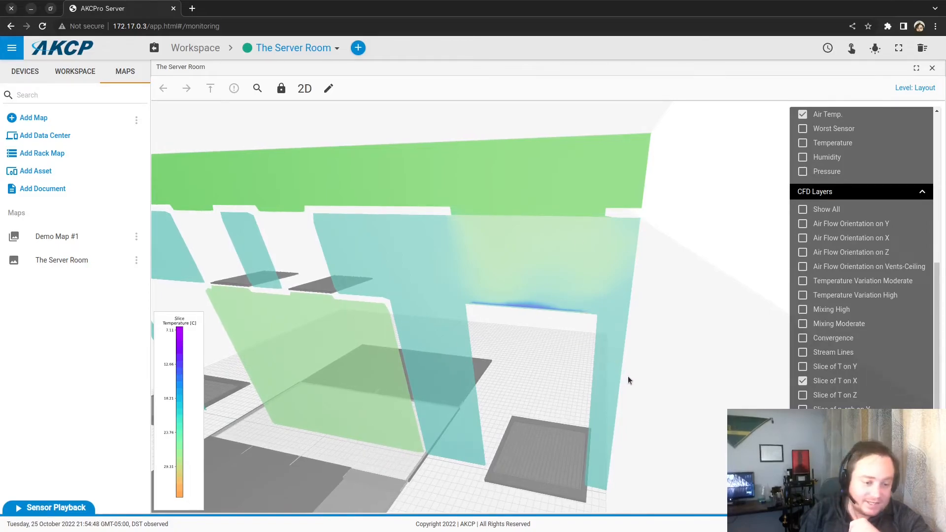
{"action": "scroll", "coordinate": [577, 306], "scroll_direction": "up", "scroll_amount": 2}
{"action": "scroll", "coordinate": [578, 310], "scroll_direction": "up", "scroll_amount": 1}
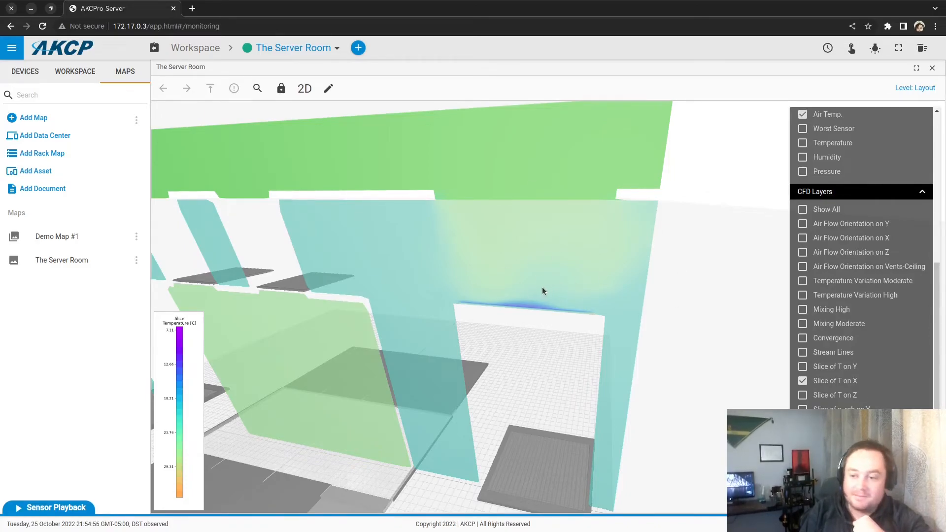
{"action": "left_click", "coordinate": [803, 296]}
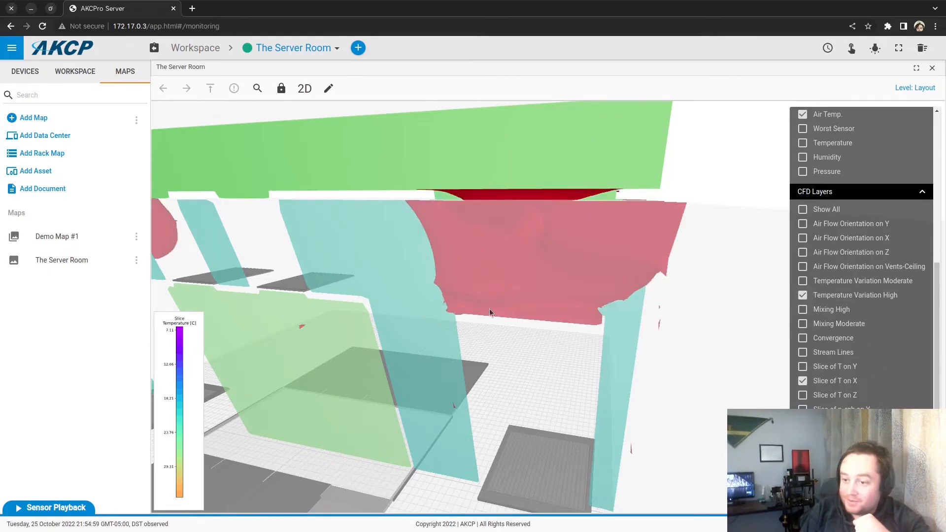
{"action": "left_click_drag", "start_coordinate": [513, 250], "coordinate": [545, 276]}
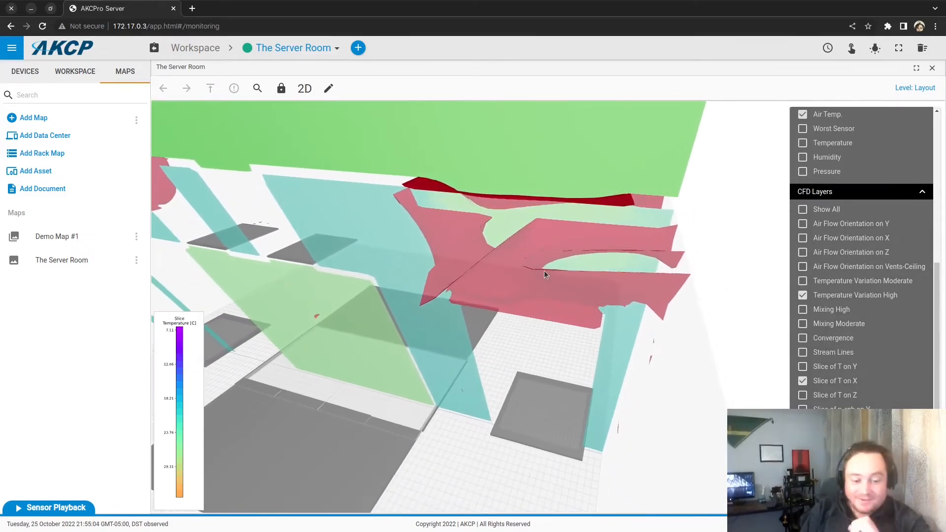
{"action": "scroll", "coordinate": [544, 271], "scroll_direction": "down", "scroll_amount": 2}
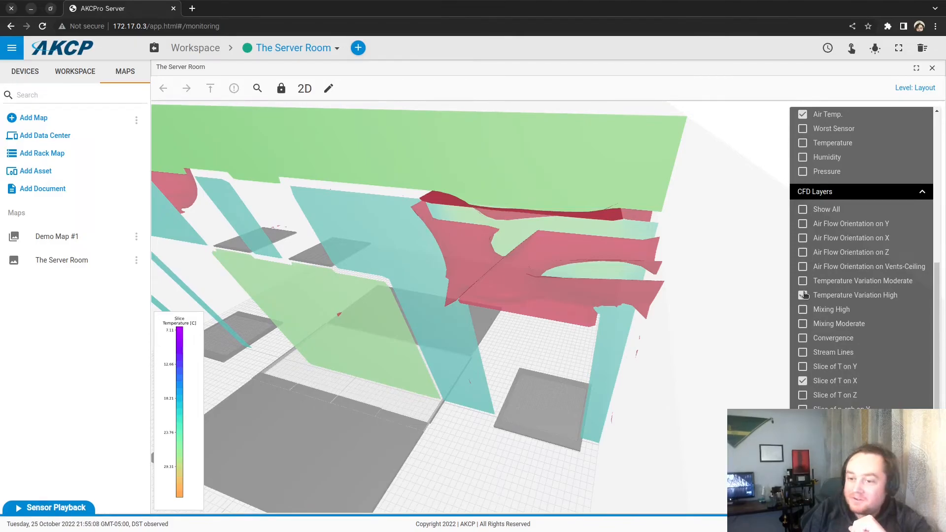
{"action": "left_click", "coordinate": [804, 295]}
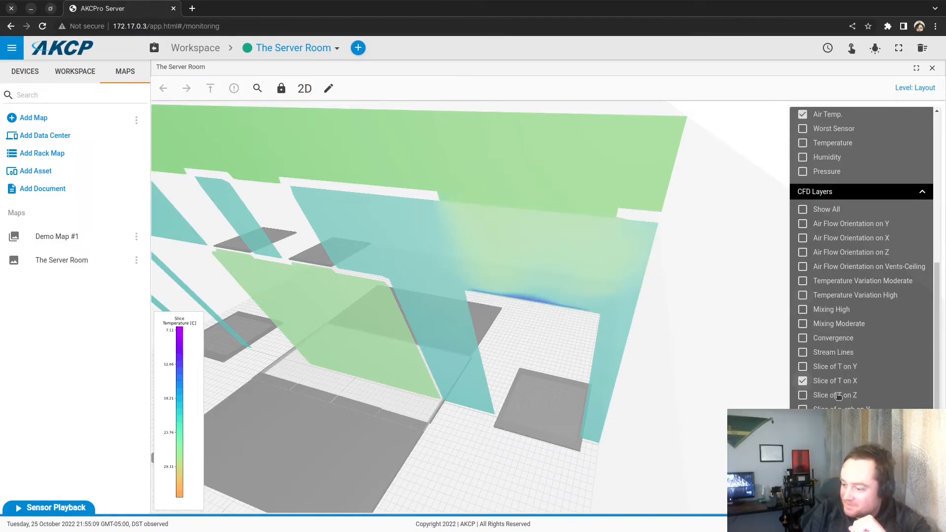
{"action": "left_click", "coordinate": [834, 381]}
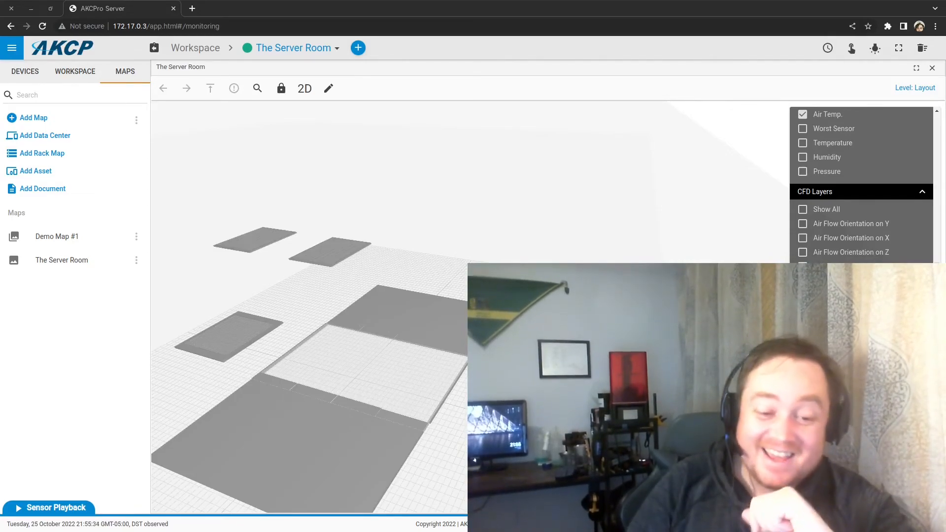
Step: Switch to the 2D plan, draw a vent tile, and delete the stray one
{"action": "left_click", "coordinate": [305, 89]}
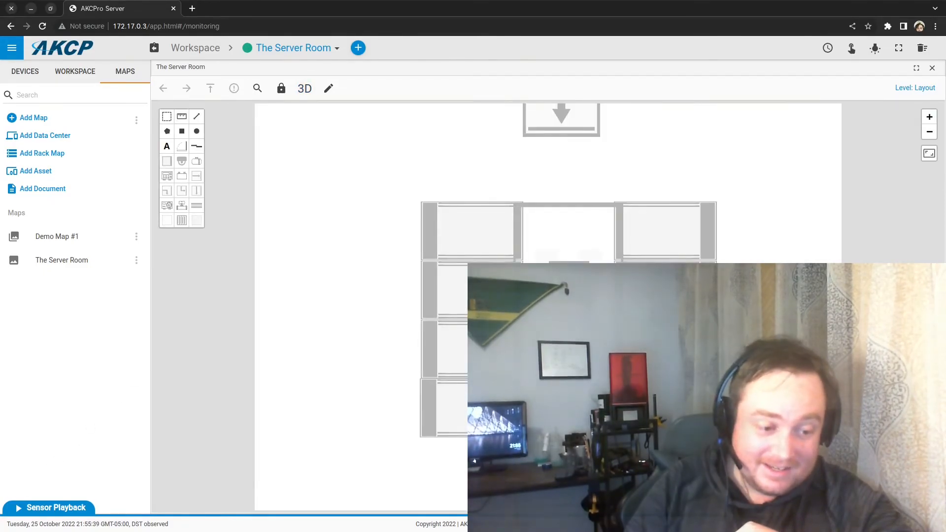
{"action": "left_click", "coordinate": [181, 221]}
{"action": "mouse_move", "coordinate": [685, 147]}
{"action": "left_mouse_down"}
{"action": "mouse_move", "coordinate": [660, 199]}
{"action": "mouse_move", "coordinate": [649, 155]}
{"action": "mouse_move", "coordinate": [617, 179]}
{"action": "left_mouse_up"}
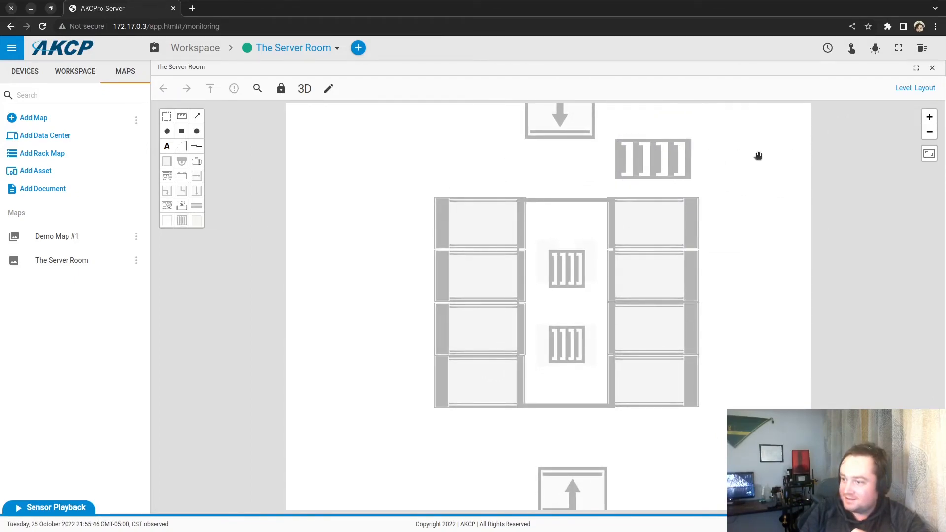
{"action": "left_click_drag", "start_coordinate": [758, 236], "coordinate": [710, 397]}
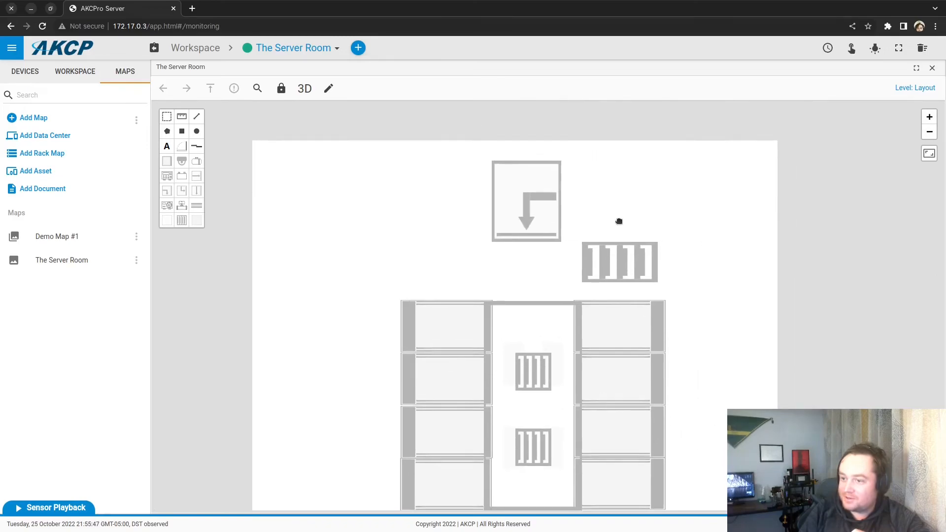
{"action": "right_click", "coordinate": [653, 265]}
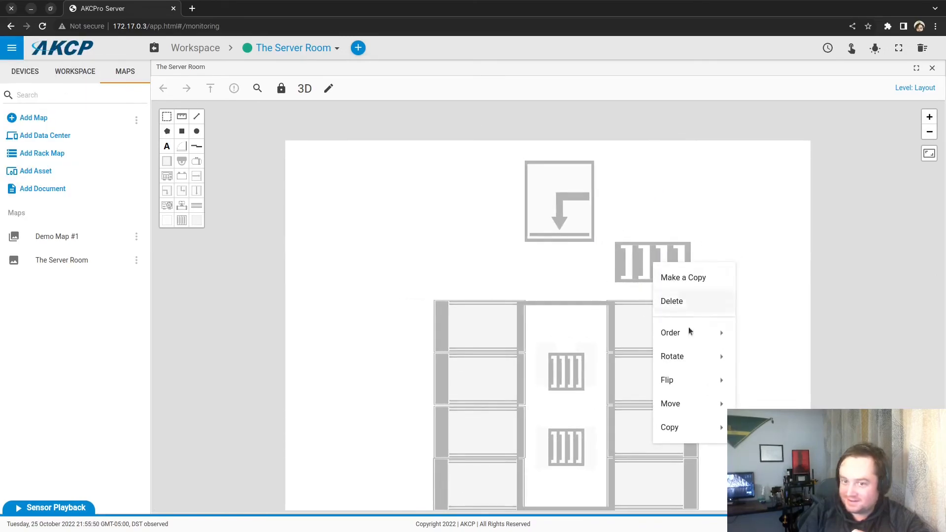
{"action": "left_click", "coordinate": [675, 301]}
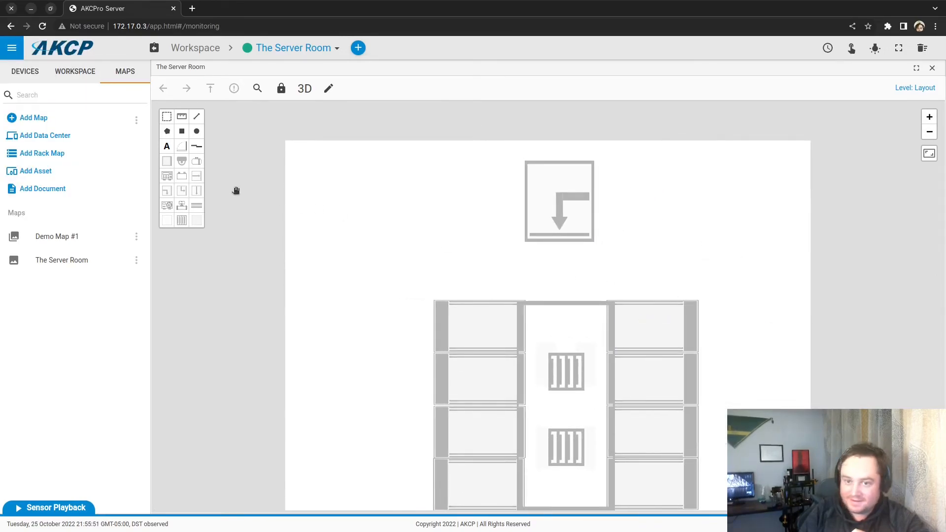
Step: Turn Map Editor Mode off and back on to resume drawing vent tiles
{"action": "left_click", "coordinate": [183, 220]}
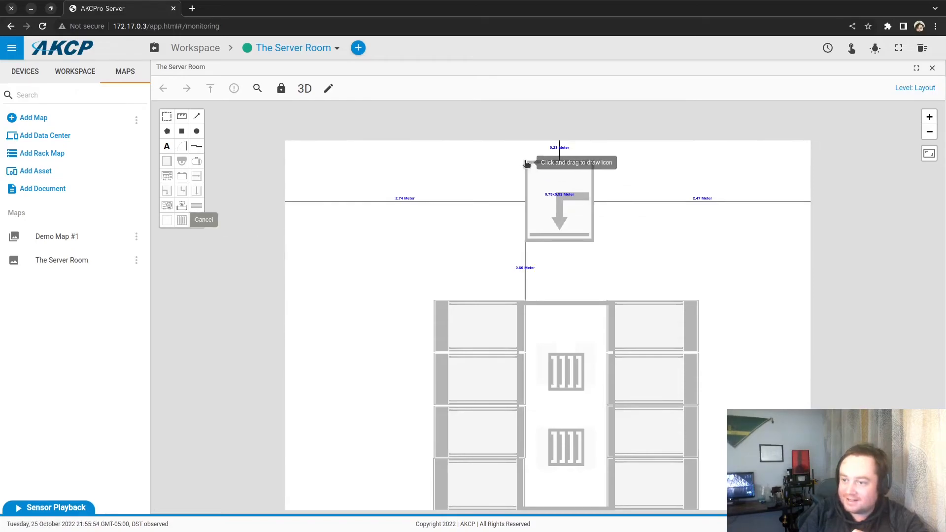
{"action": "left_click", "coordinate": [331, 88]}
{"action": "left_click", "coordinate": [325, 89]}
{"action": "left_click", "coordinate": [327, 90]}
{"action": "left_click", "coordinate": [363, 115]}
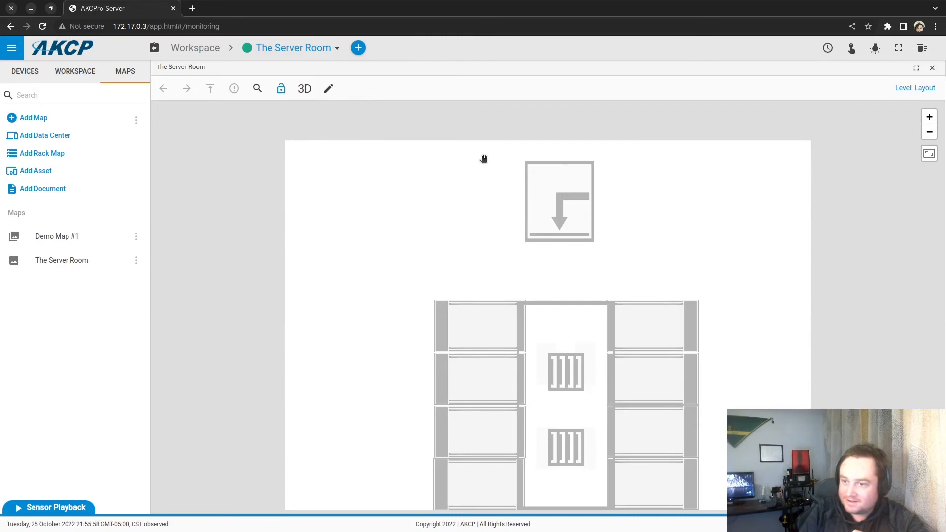
{"action": "left_click", "coordinate": [336, 95]}
{"action": "left_click", "coordinate": [354, 115]}
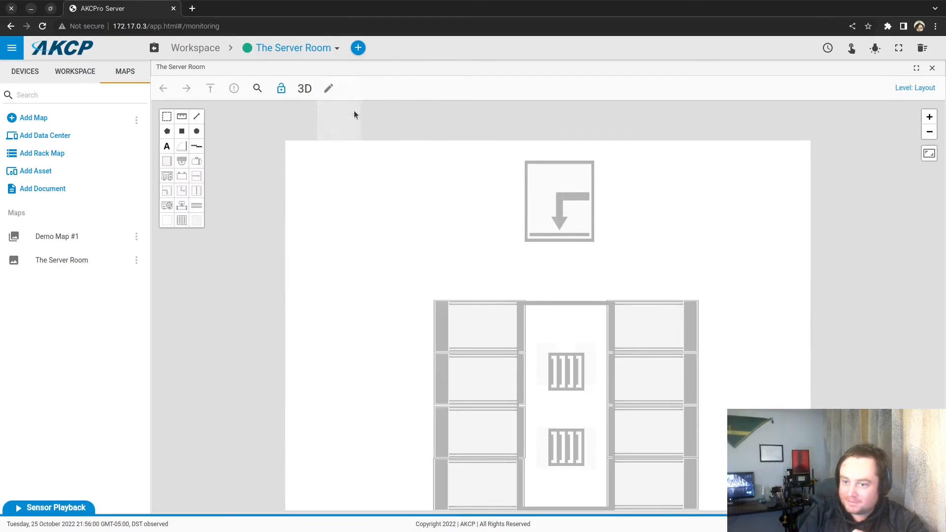
{"action": "left_click", "coordinate": [329, 89]}
Step: Draw a vent tile over the top arrow unit, make a copy, and place it beside the right racks
{"action": "mouse_move", "coordinate": [524, 157]}
{"action": "left_mouse_down"}
{"action": "mouse_move", "coordinate": [575, 289]}
{"action": "mouse_move", "coordinate": [597, 225]}
{"action": "left_mouse_up"}
{"action": "right_click", "coordinate": [562, 200]}
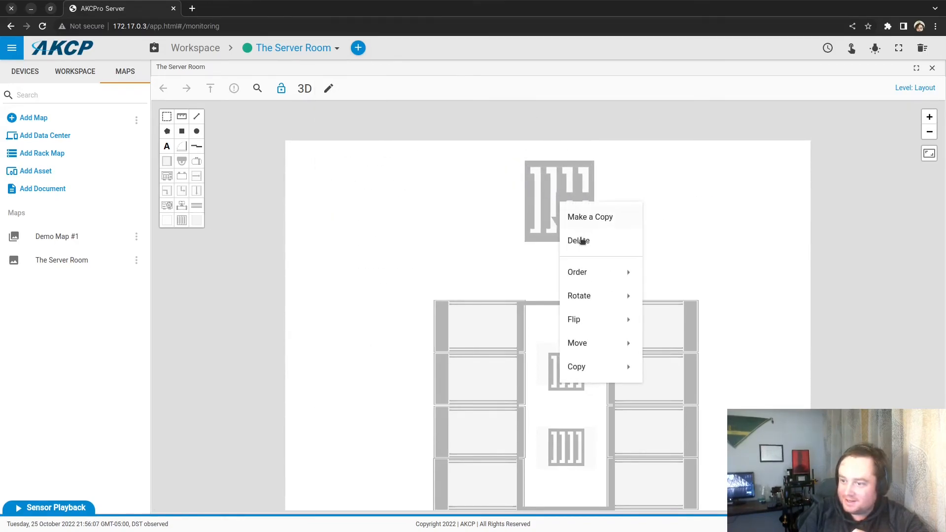
{"action": "left_click", "coordinate": [579, 369]}
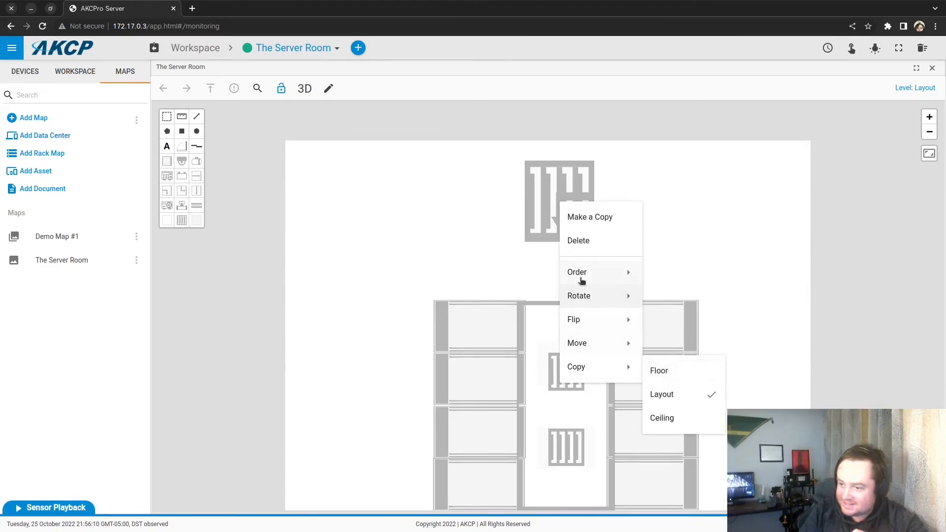
{"action": "left_click", "coordinate": [595, 222]}
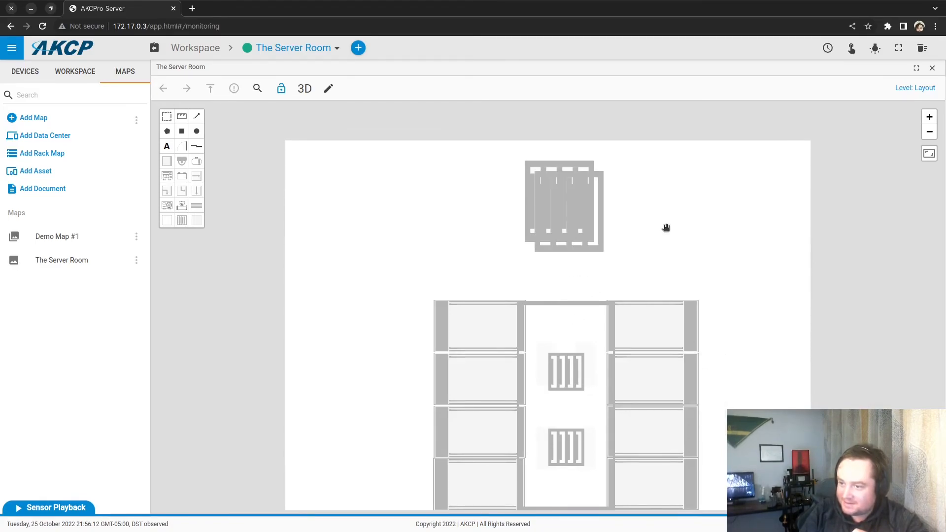
{"action": "left_click_drag", "start_coordinate": [602, 228], "coordinate": [689, 410]}
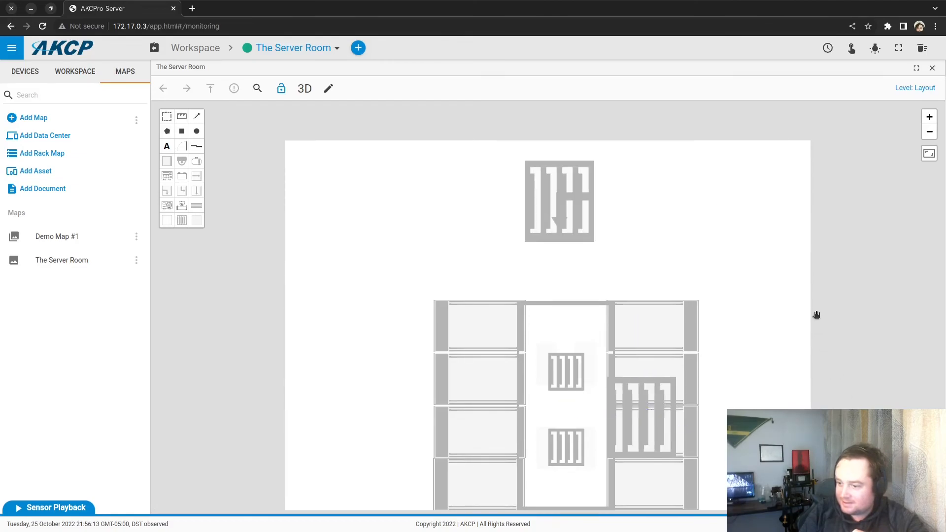
Step: Move the copied vent tile down over the bottom arrow unit
{"action": "left_click_drag", "start_coordinate": [817, 316], "coordinate": [751, 152]}
{"action": "mouse_move", "coordinate": [575, 240]}
{"action": "left_mouse_down"}
{"action": "mouse_move", "coordinate": [570, 273]}
{"action": "mouse_move", "coordinate": [573, 227]}
{"action": "left_mouse_up"}
{"action": "left_click_drag", "start_coordinate": [575, 303], "coordinate": [567, 214]}
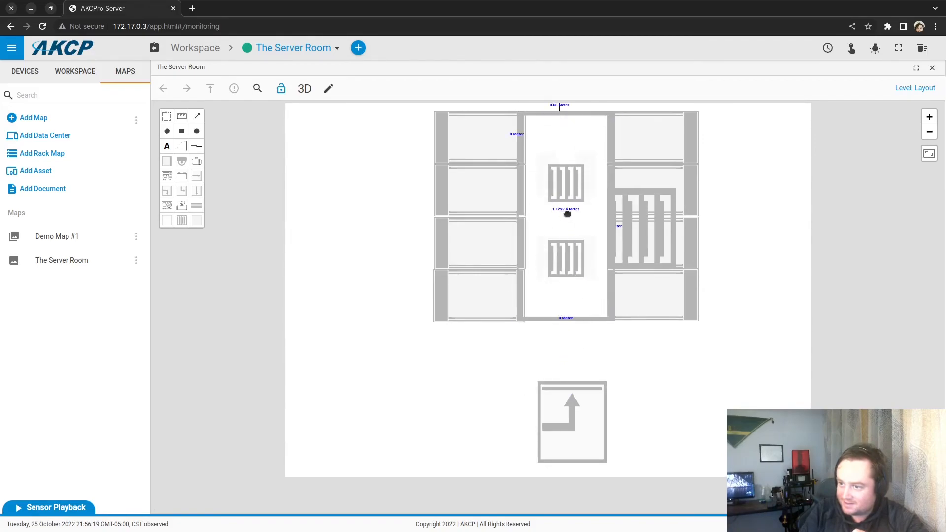
{"action": "left_click", "coordinate": [645, 225]}
{"action": "left_click_drag", "start_coordinate": [644, 231], "coordinate": [574, 425]}
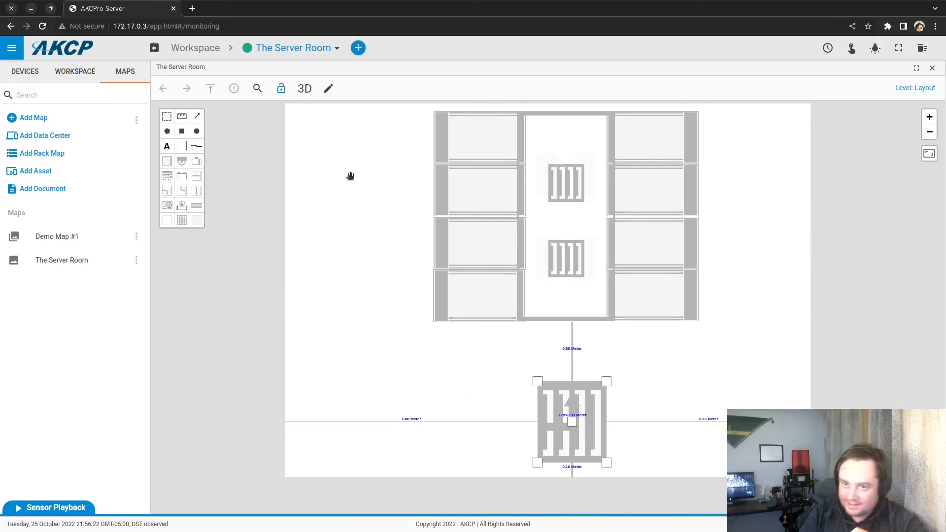
Step: Check the room in 3D, drag the vent onto the bottom unit in 2D, then orbit in 3D
{"action": "left_click", "coordinate": [305, 90]}
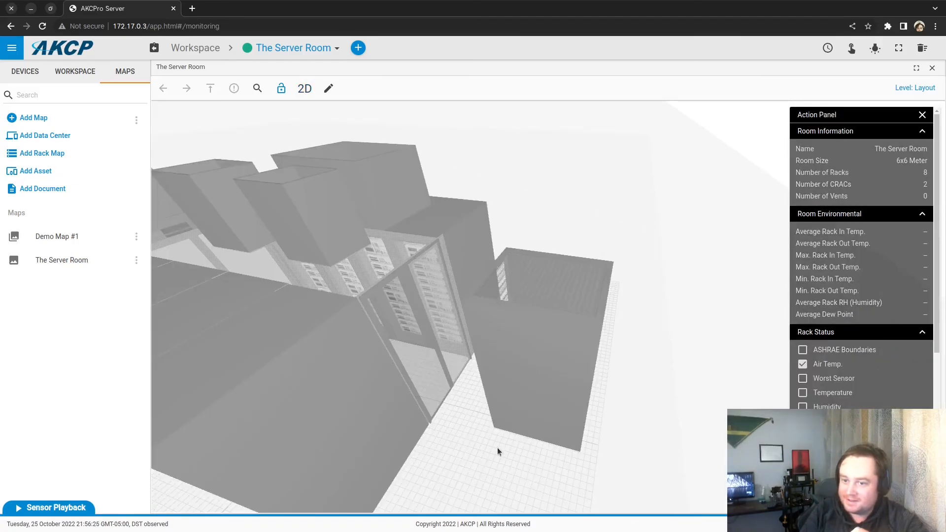
{"action": "left_click_drag", "start_coordinate": [498, 448], "coordinate": [339, 108]}
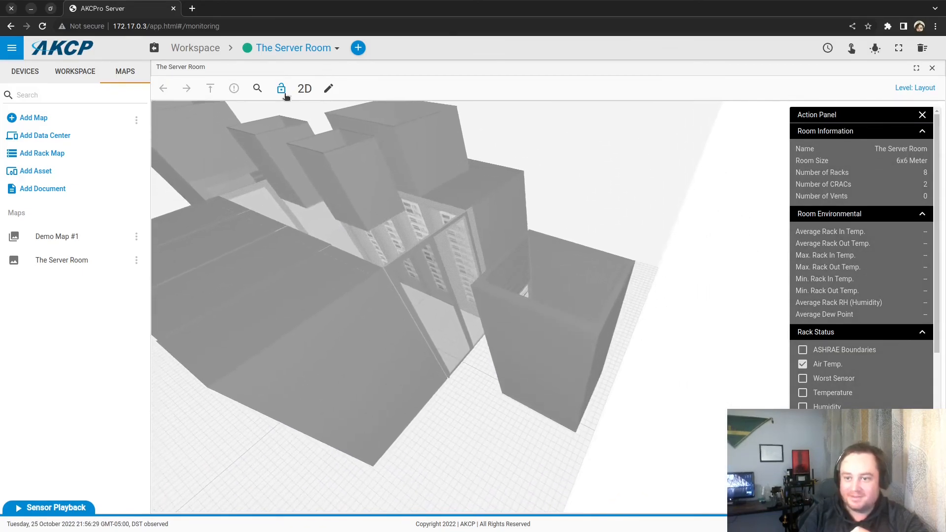
{"action": "left_click", "coordinate": [305, 89]}
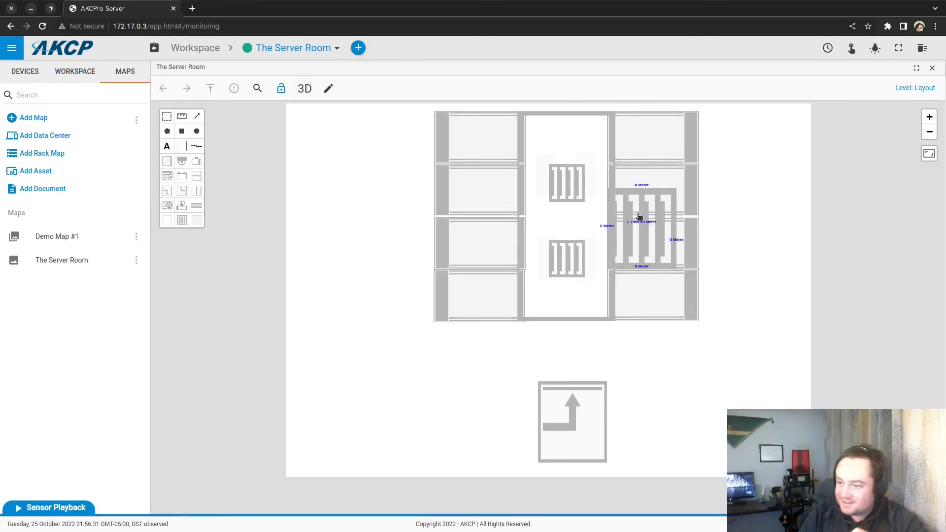
{"action": "left_click_drag", "start_coordinate": [640, 238], "coordinate": [569, 433]}
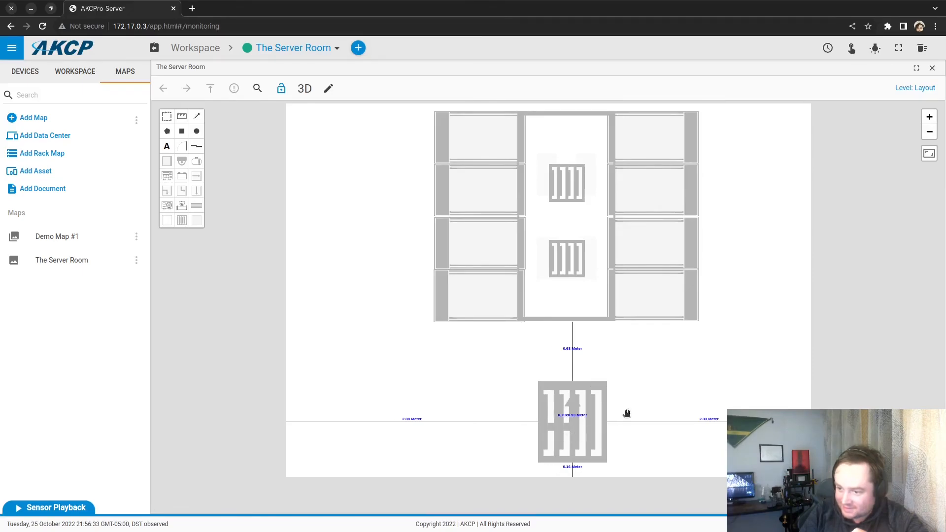
{"action": "left_click", "coordinate": [306, 89]}
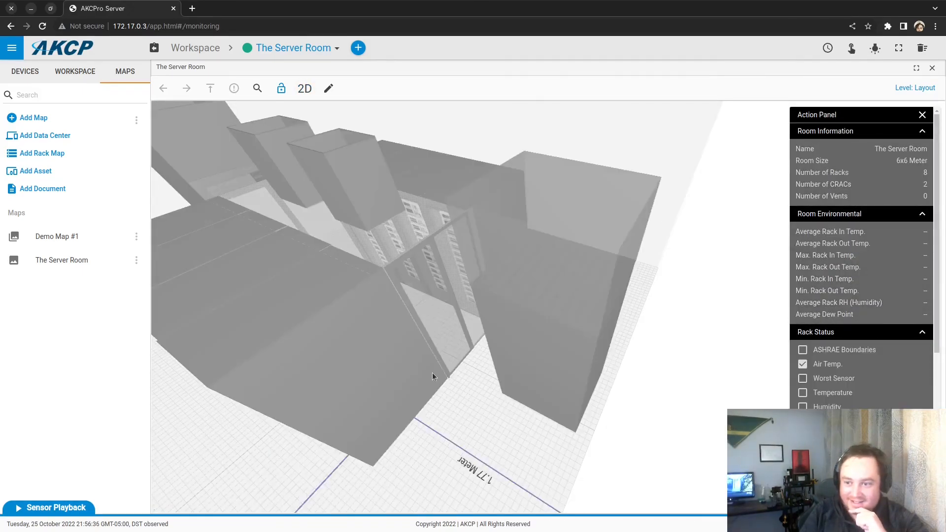
{"action": "mouse_move", "coordinate": [472, 389]}
{"action": "left_mouse_down"}
{"action": "mouse_move", "coordinate": [410, 379]}
{"action": "mouse_move", "coordinate": [436, 362]}
{"action": "mouse_move", "coordinate": [466, 385]}
{"action": "left_mouse_up"}
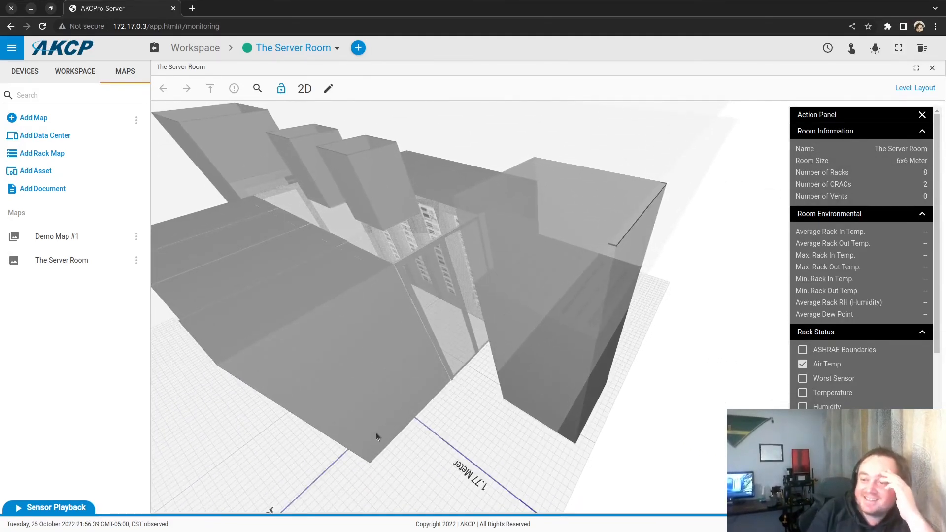